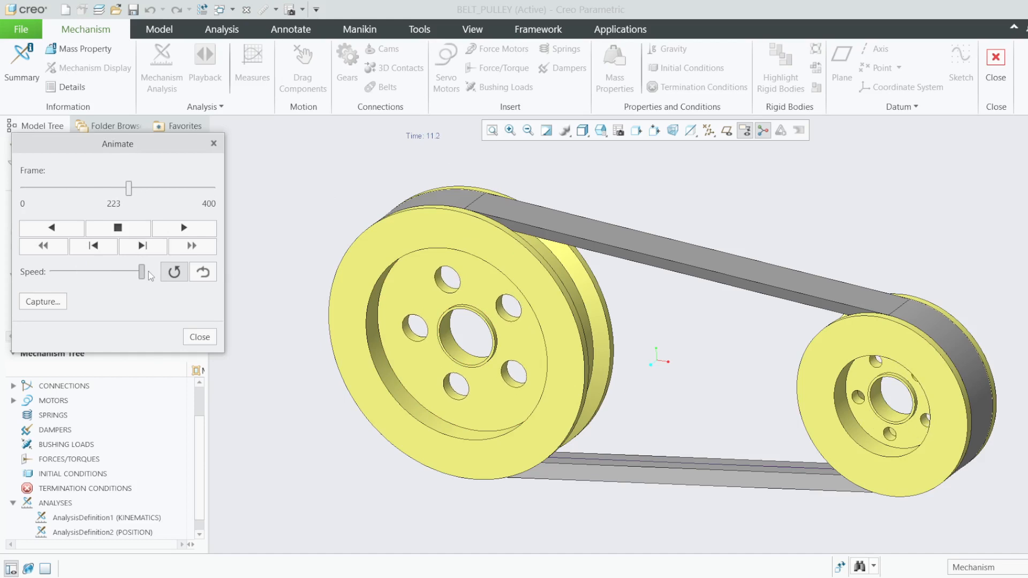
Step: Set the belt animation to reverse direction at its end, and close the animation and its playback results
click(202, 271)
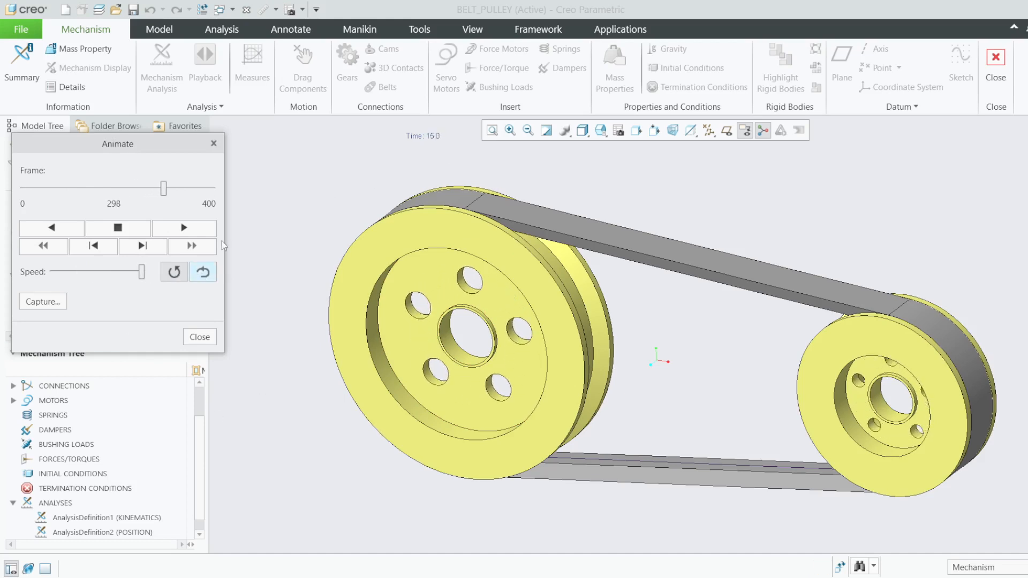
click(214, 143)
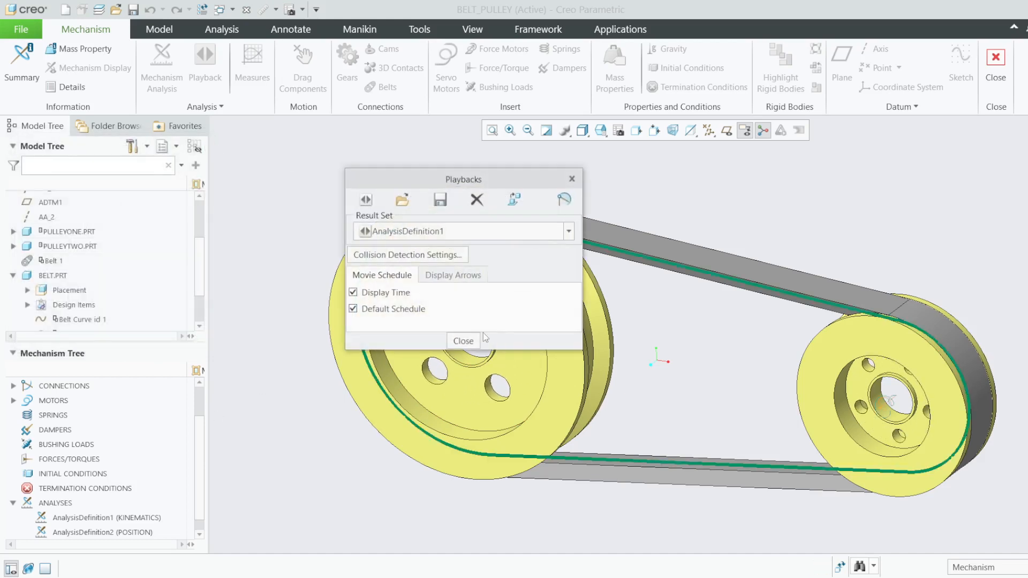
click(463, 341)
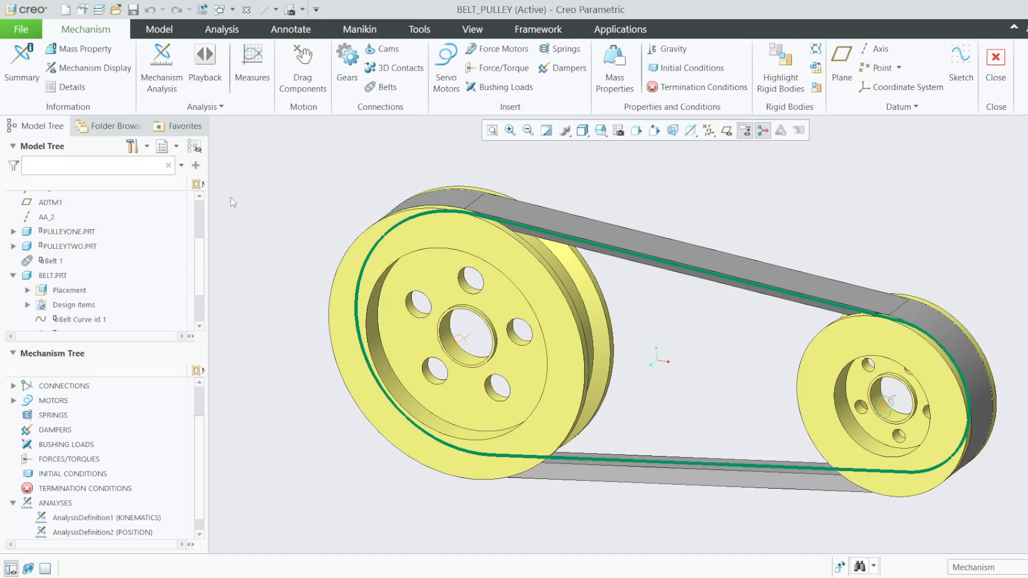
Step: Exit the Mechanism environment, dismissing the confirmation about re-saving the AnalysisDefinition1 playback
click(446, 243)
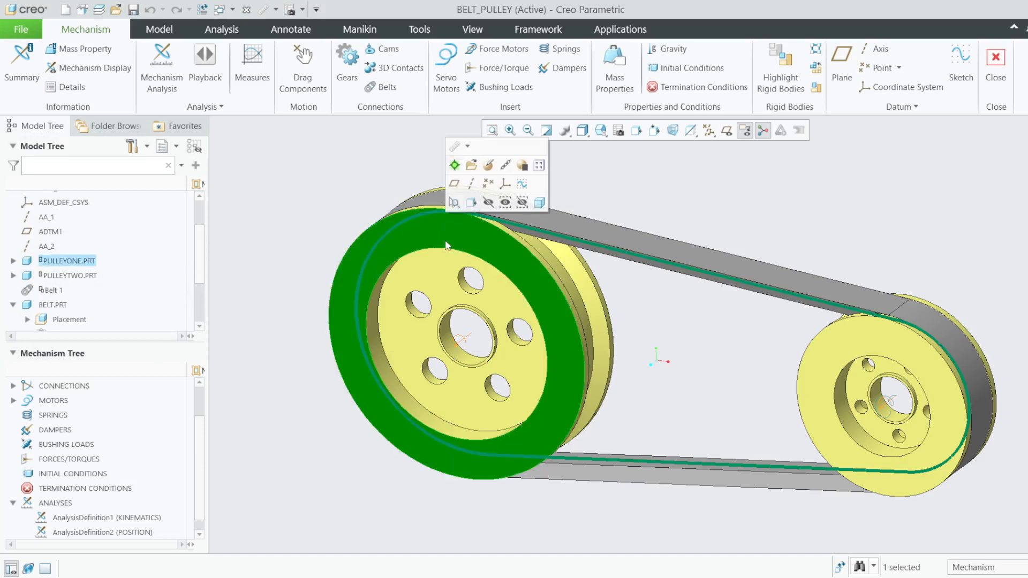
click(323, 186)
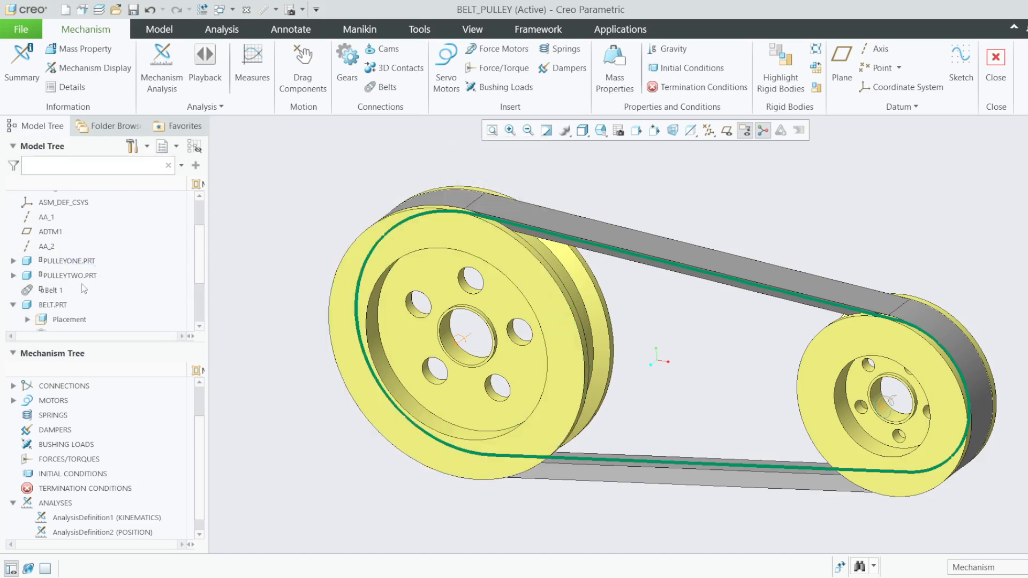
click(995, 63)
click(522, 377)
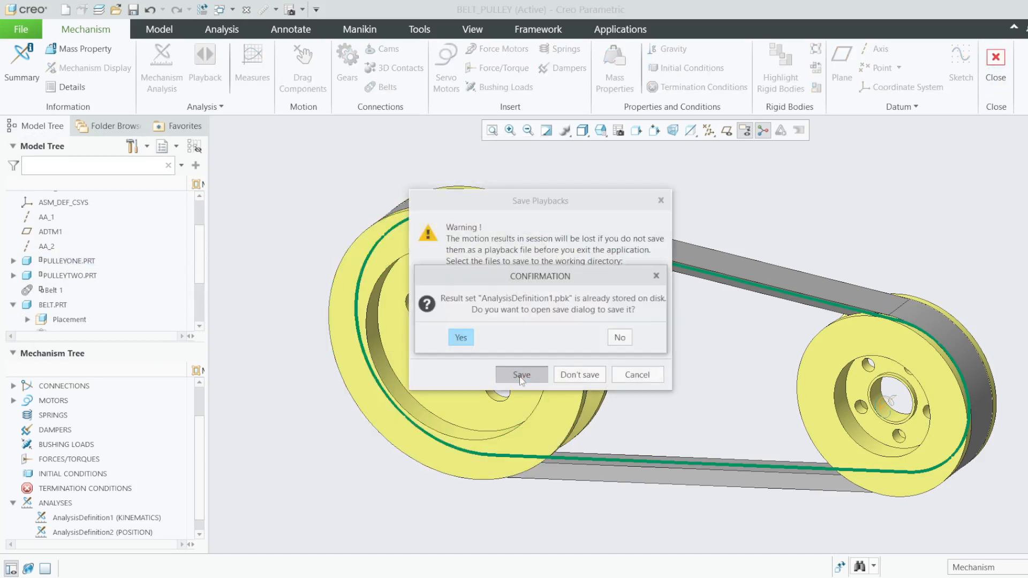
click(656, 277)
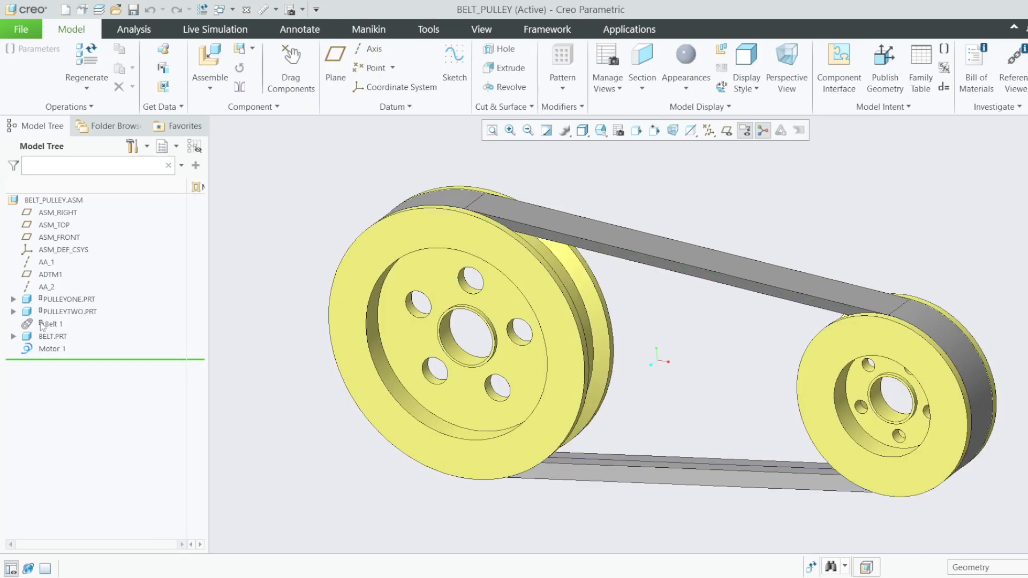
Step: Delete Belt 1, BELT.PRT and Motor 1 from the assembly, leaving only the two pulleys
click(48, 324)
shift+click(49, 349)
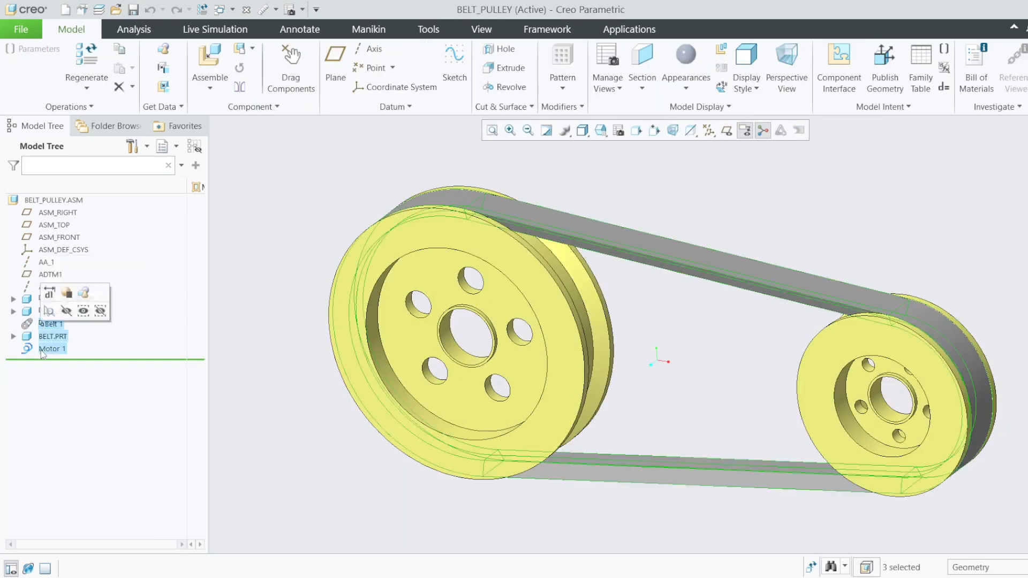
right_click(48, 349)
click(81, 402)
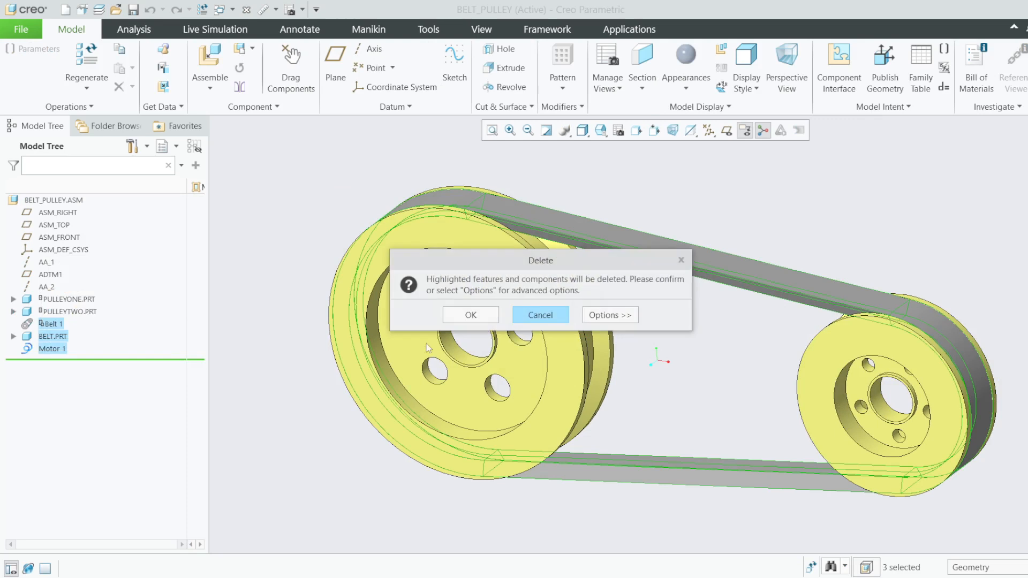
click(467, 316)
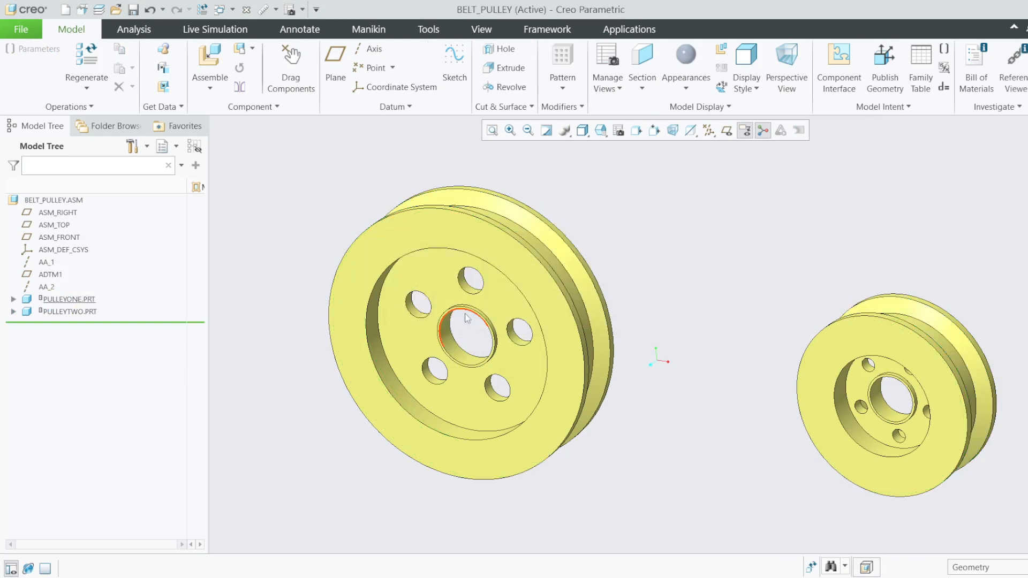
Step: Open PULLEYONE.PRT from the assembly in its own window and view it face-on
right_click(63, 303)
click(85, 329)
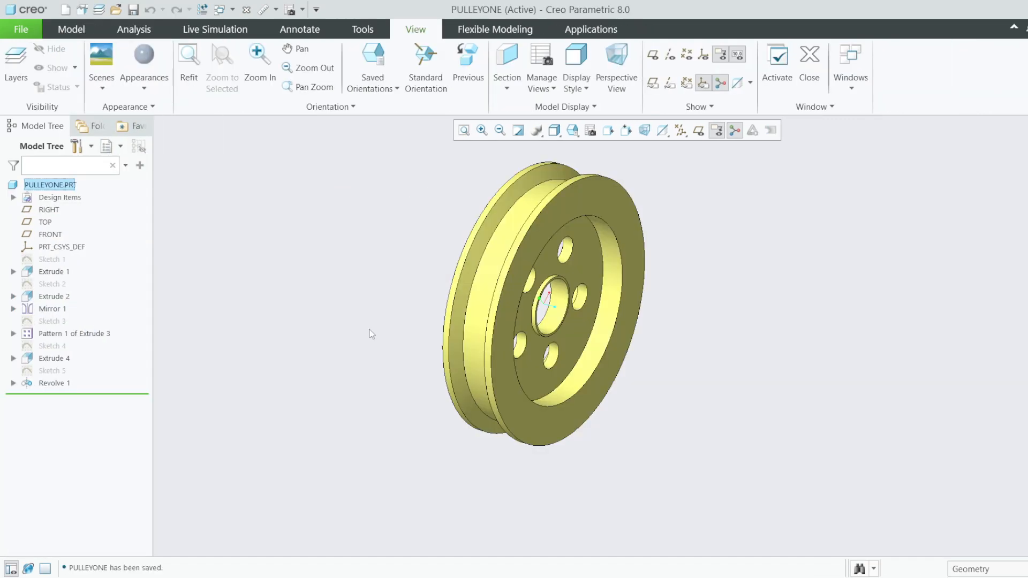
middle_drag(275, 306, 209, 287)
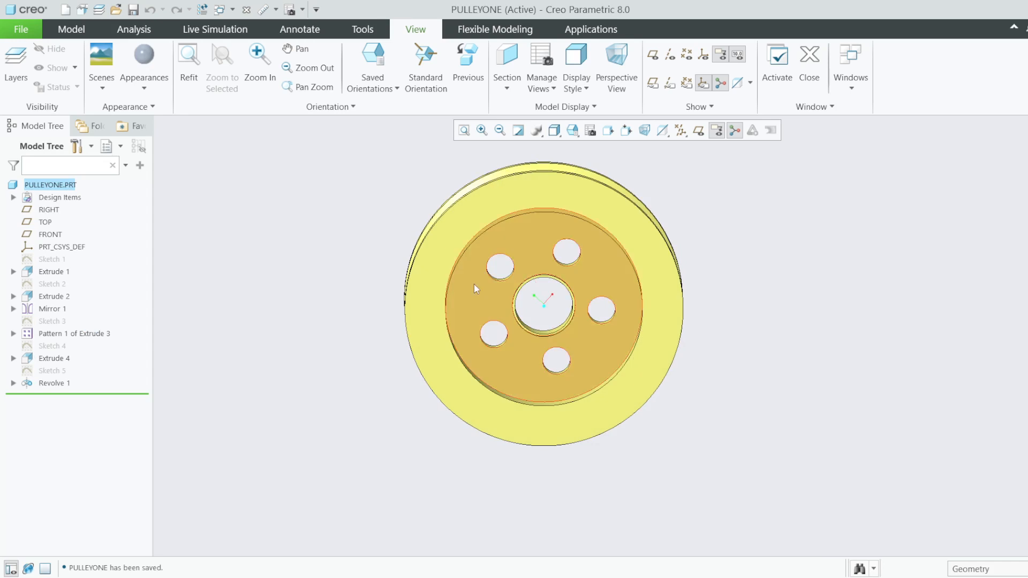
scroll(553, 199, down, 2)
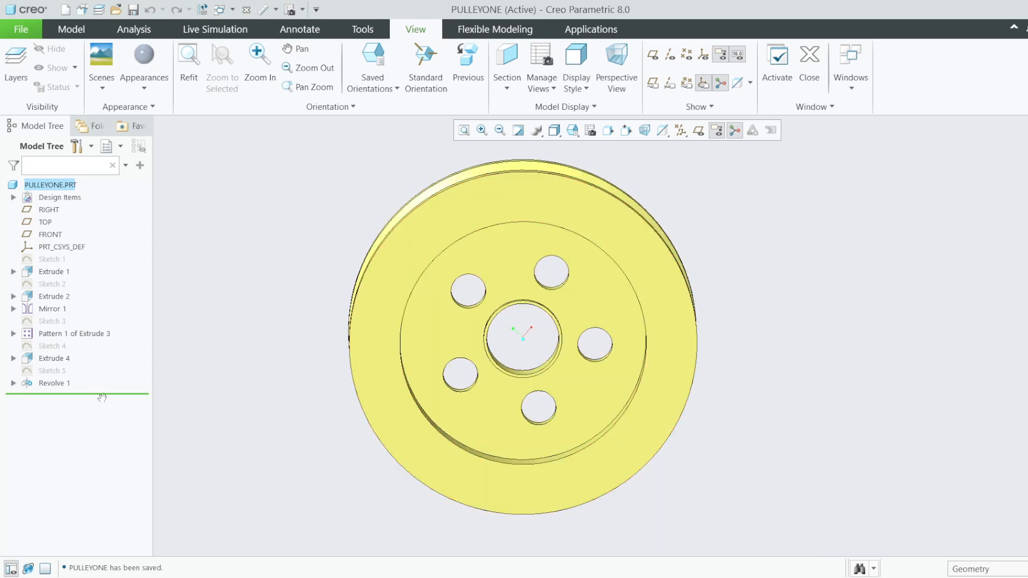
Step: Roll the feature history back to just after Sketch 1 and examine its circle diameters in the 2D sketch view
drag(102, 397, 94, 258)
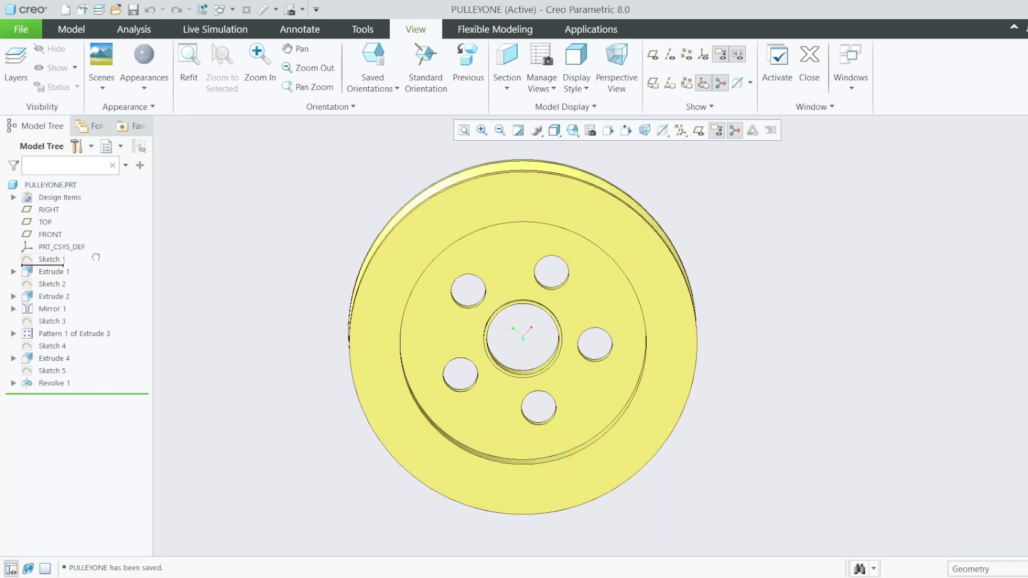
right_click(62, 260)
click(73, 195)
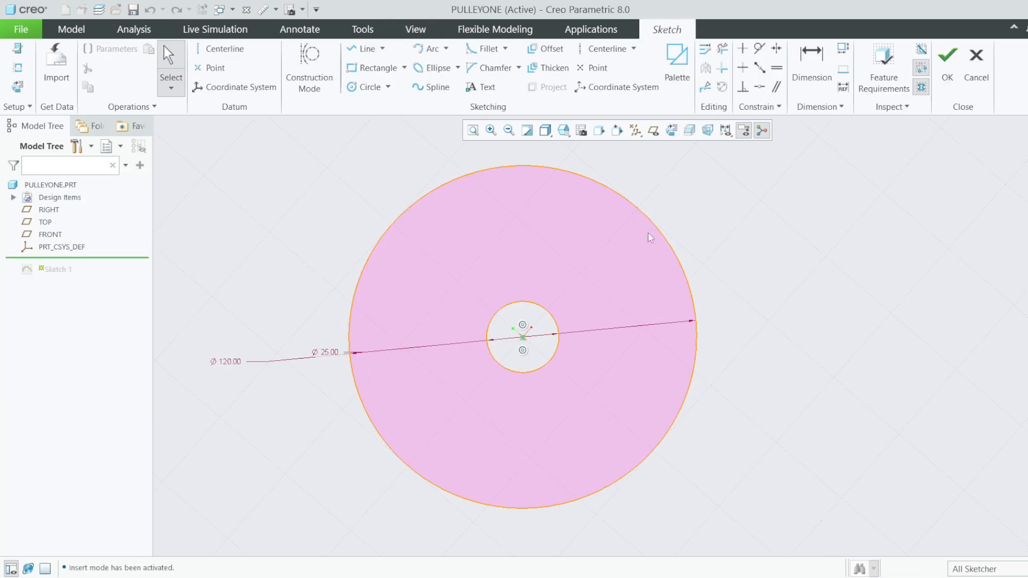
click(672, 130)
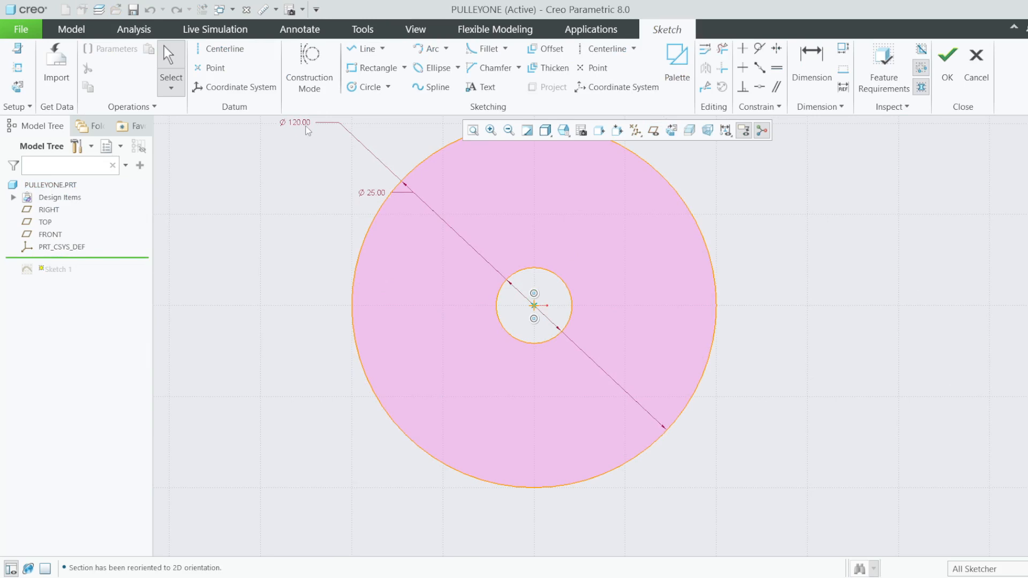
click(947, 59)
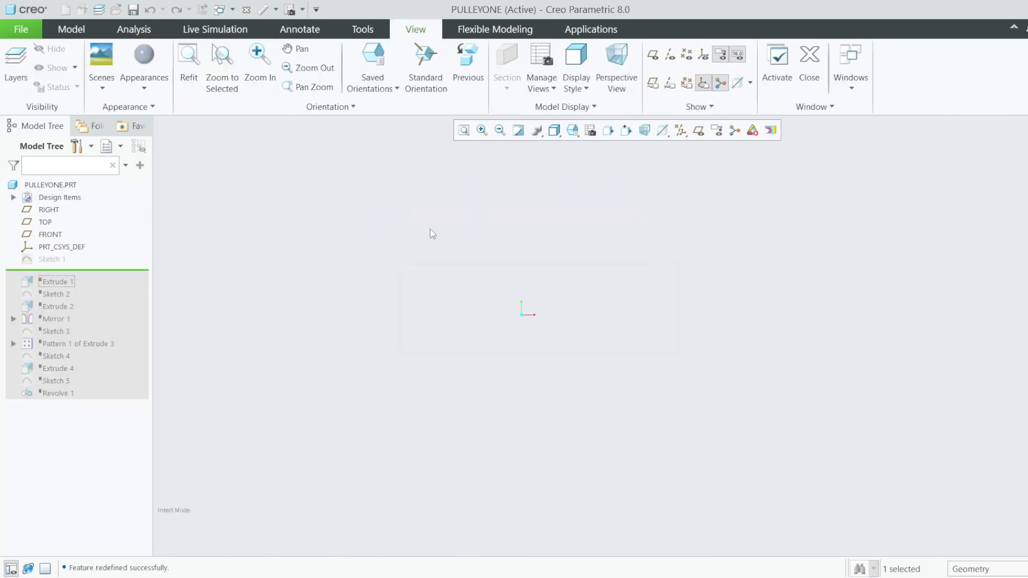
Step: Roll the history forward to include Extrude 1 and display its dimensions to examine the disc's thickness
drag(76, 275, 75, 288)
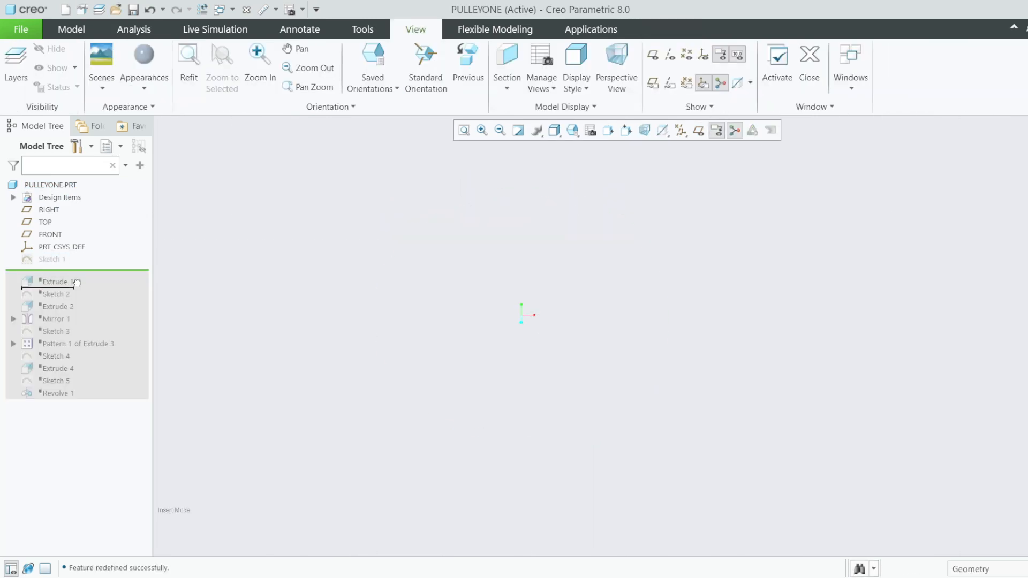
right_click(58, 271)
click(233, 225)
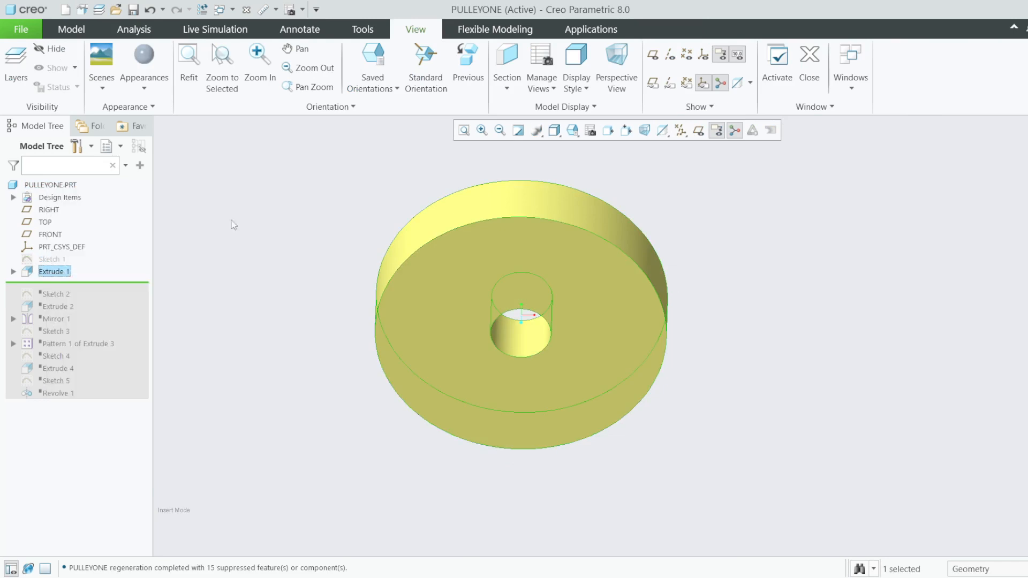
right_click(49, 274)
click(59, 220)
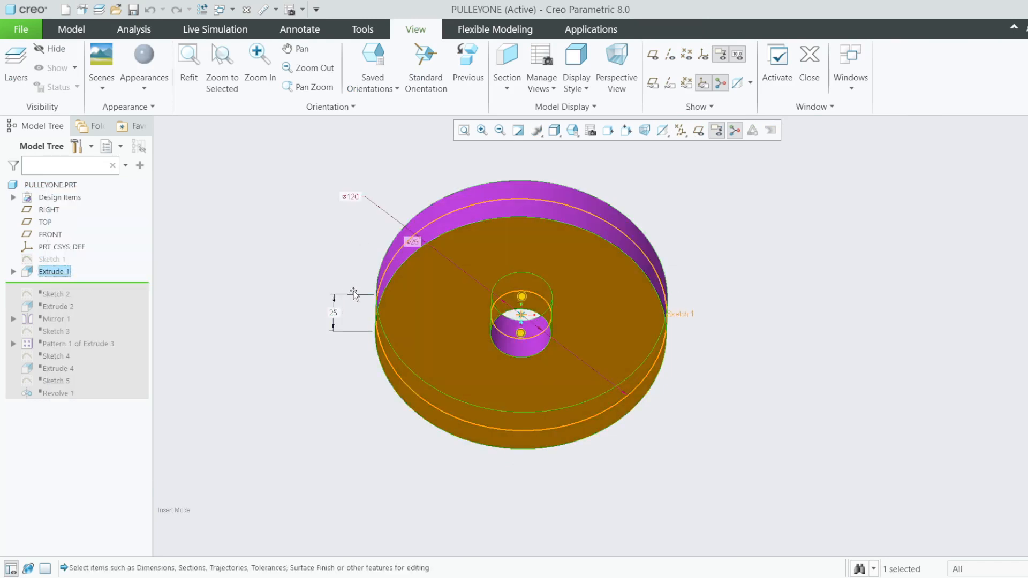
mouse_move(353, 291)
middle_down()
mouse_move(394, 277)
mouse_move(365, 294)
middle_up()
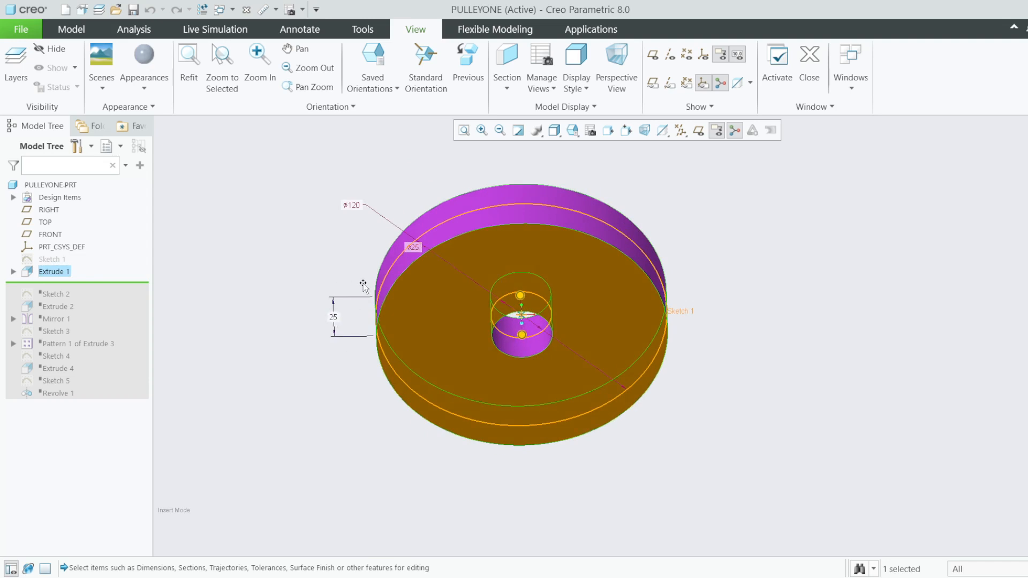
middle_drag(363, 287, 401, 351)
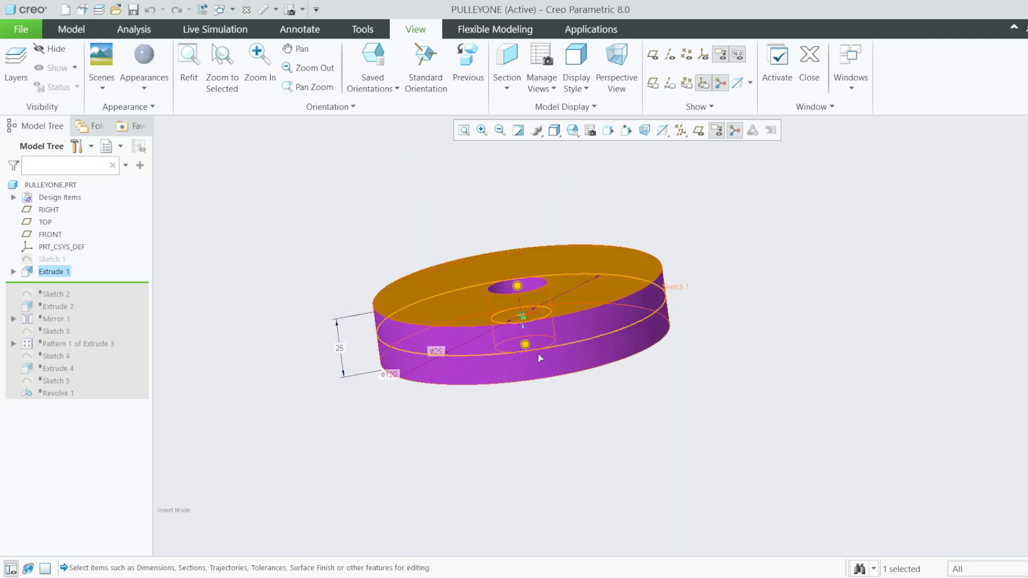
Step: Close the part window and reopen PULLEYONE.PRT from the assembly
click(809, 62)
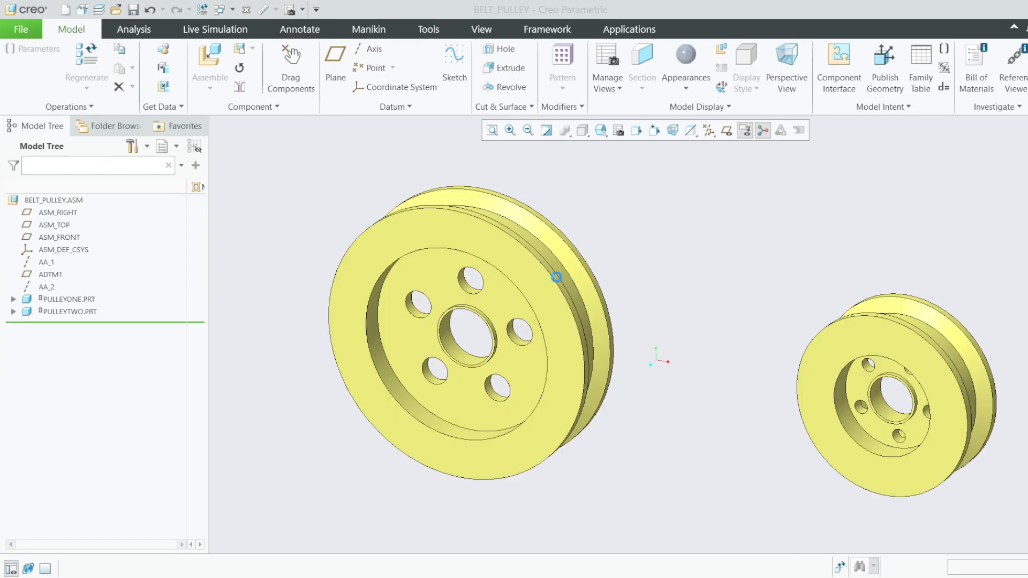
right_click(84, 301)
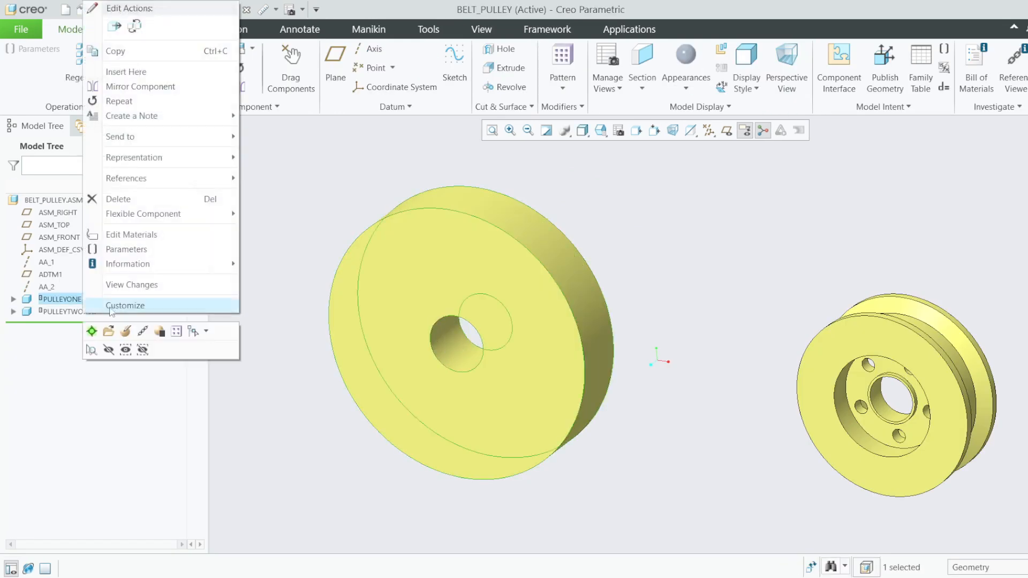
click(108, 331)
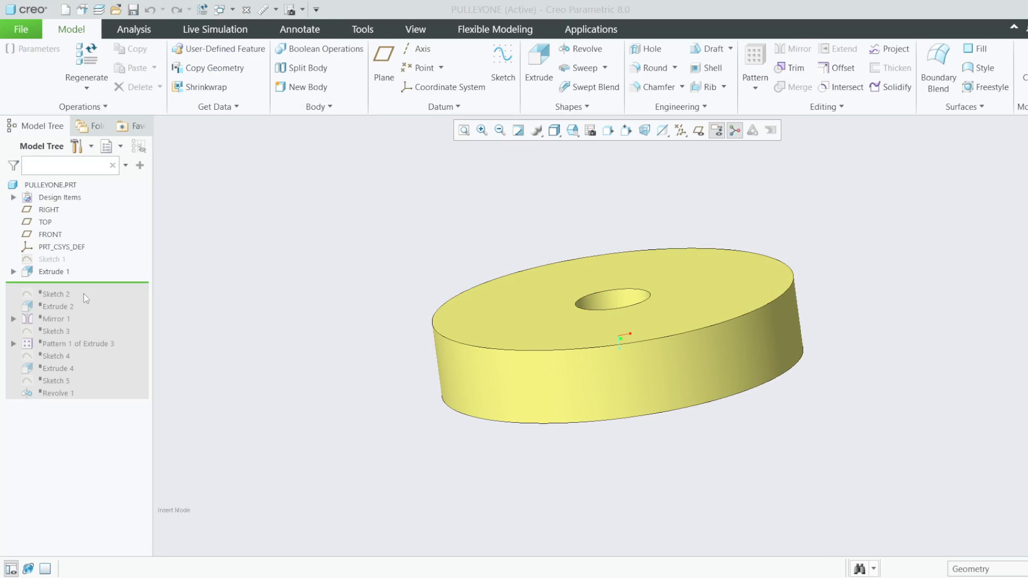
Step: Roll the history forward to include Sketch 2, examine its circle's diameter on the disc face, and quit the sketch without saving
drag(105, 290, 103, 300)
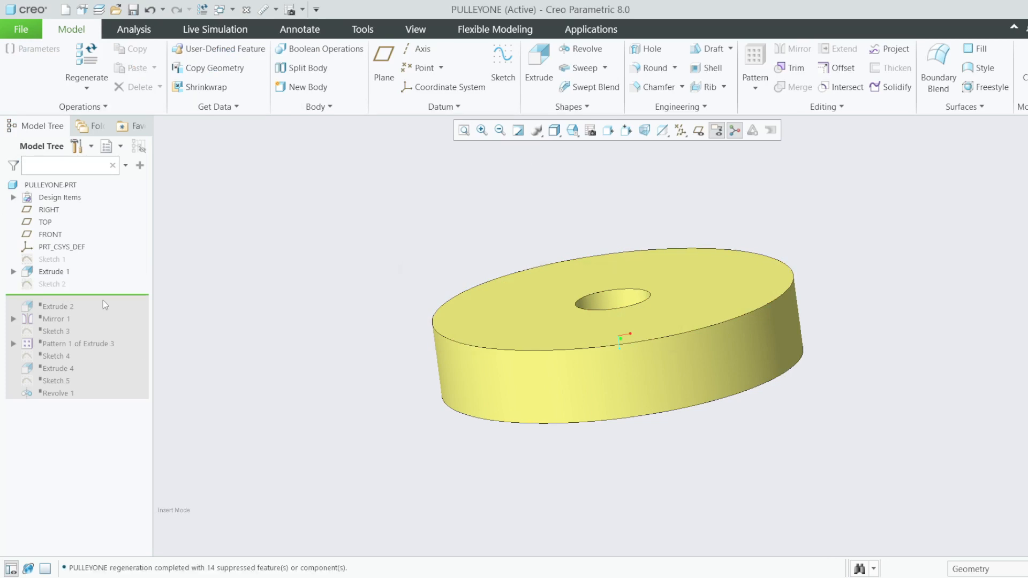
click(44, 286)
click(70, 214)
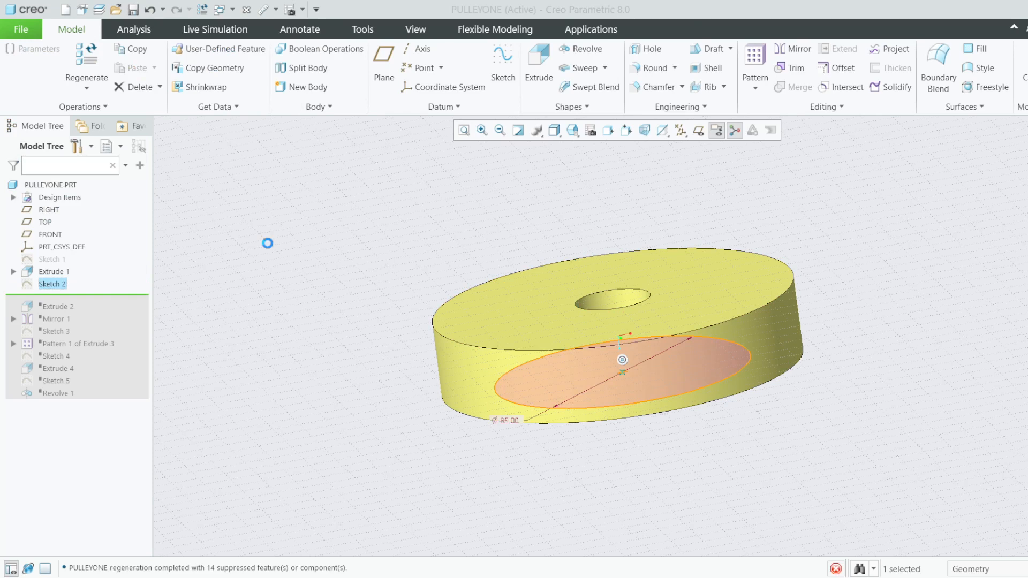
middle_drag(416, 269, 540, 360)
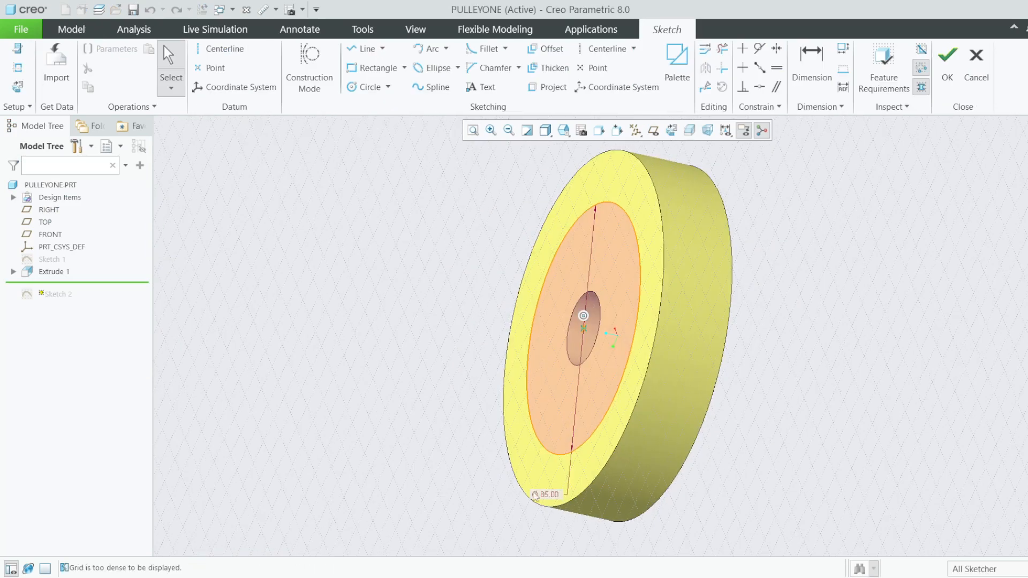
click(975, 61)
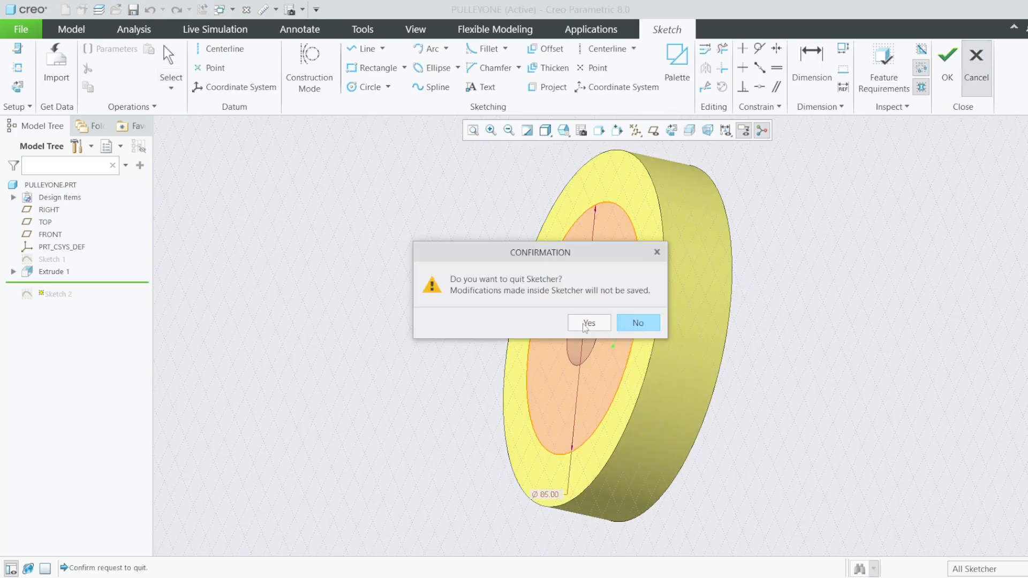
click(587, 323)
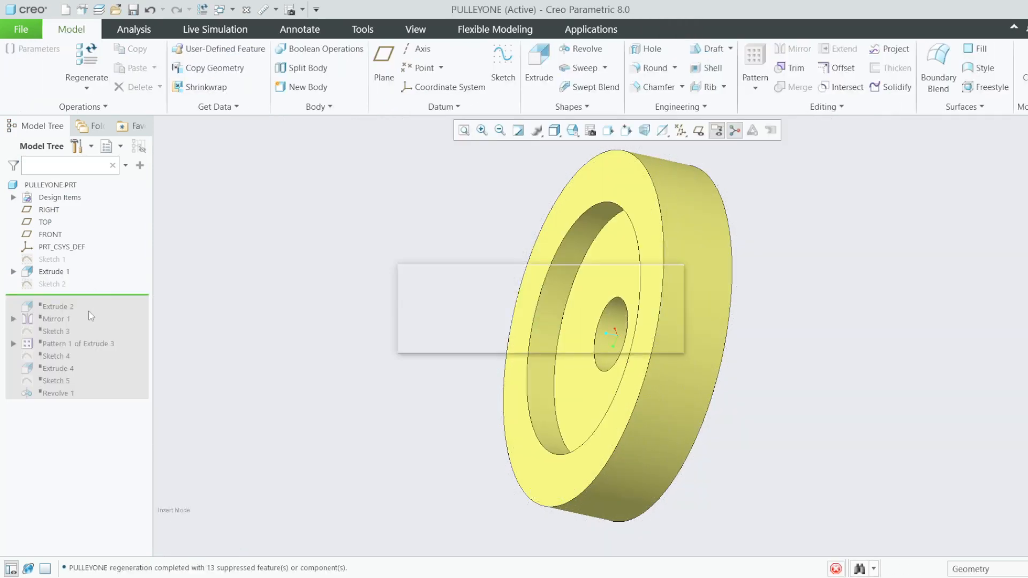
Step: Display Extrude 2's dimensions to examine the recess depth, and roll the history forward to view Mirror 1 on the opposite face
right_click(42, 300)
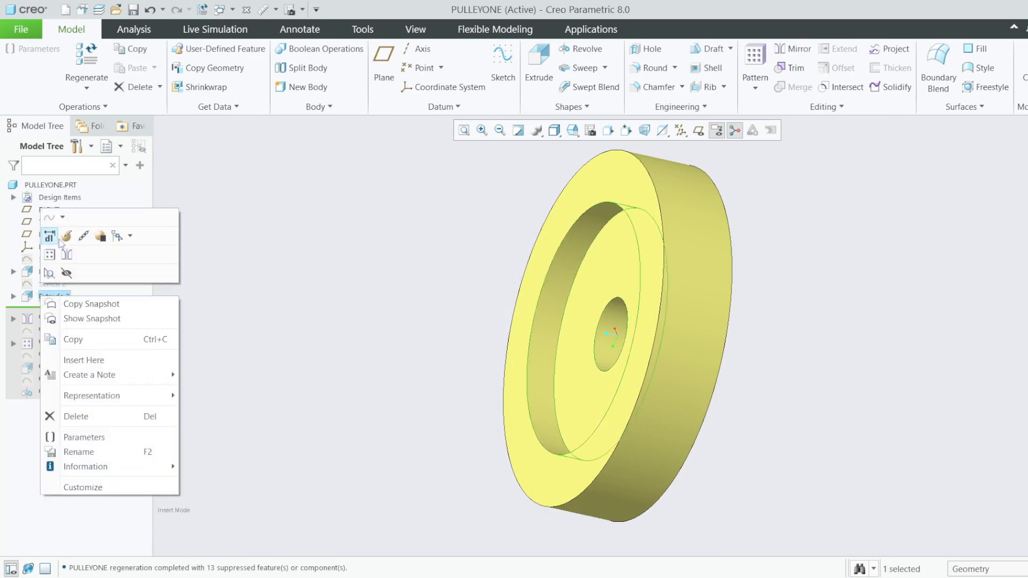
click(45, 235)
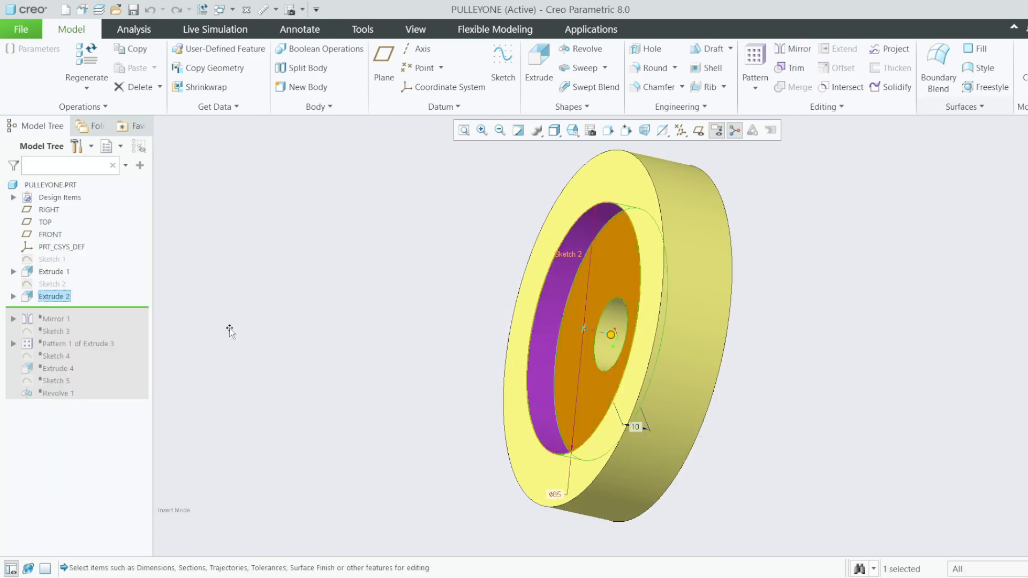
click(317, 363)
drag(84, 308, 81, 320)
middle_drag(343, 358, 287, 351)
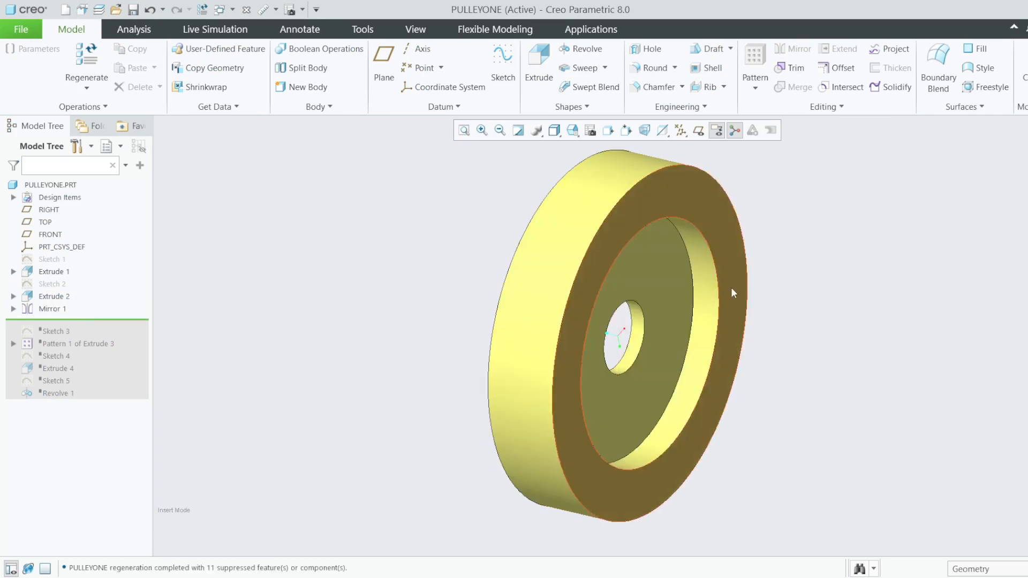
Step: Roll the history forward to include Sketch 3 and Pattern 1 of Extrude 3
mouse_move(85, 320)
mouse_down()
mouse_move(83, 346)
mouse_move(56, 343)
mouse_up()
right_click(20, 336)
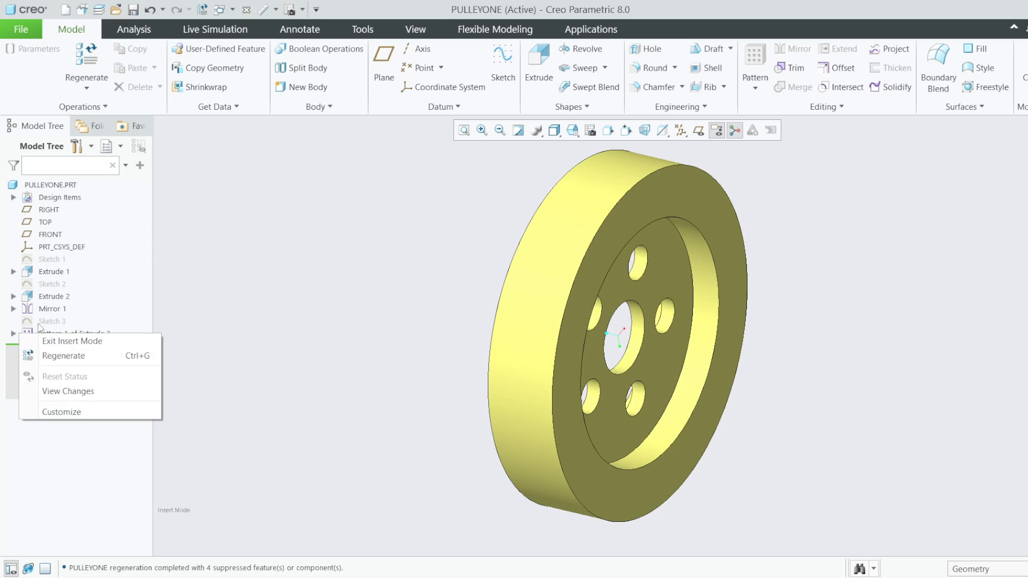
click(236, 316)
Step: Open Sketch 3 facing its sketch plane, examine the small circle's diameter and distance from the disc center, and close the sketch
right_click(51, 325)
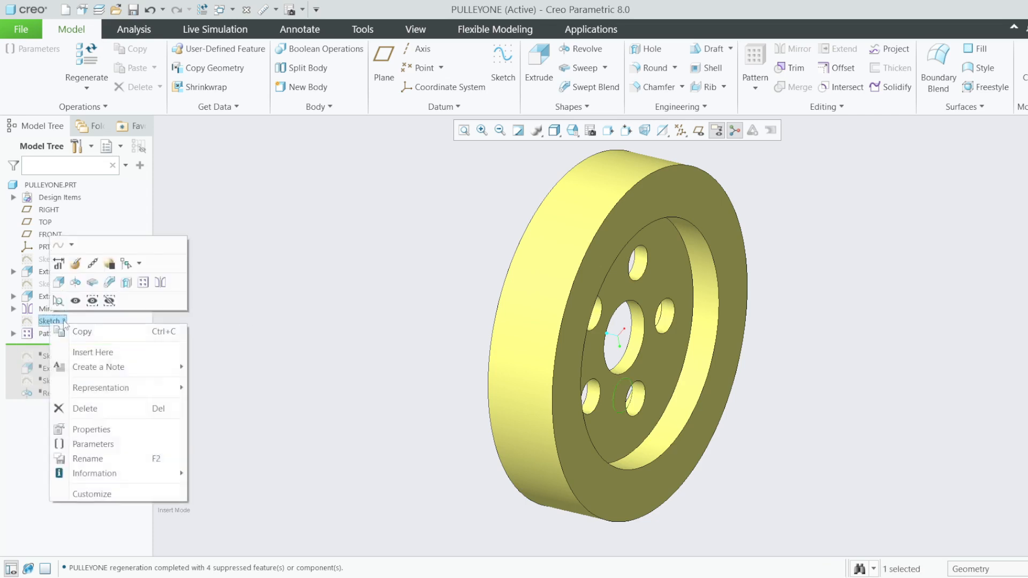
click(75, 263)
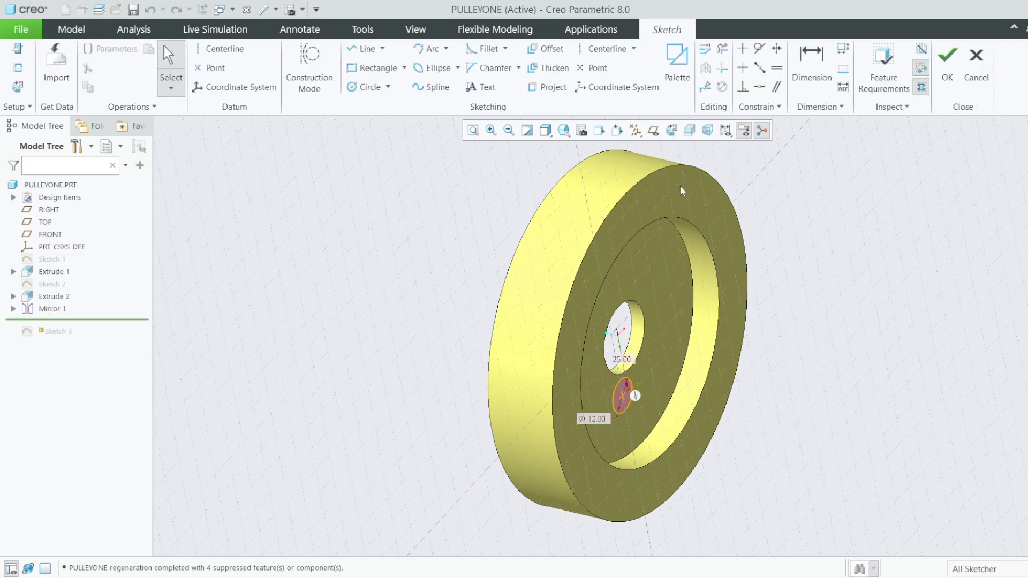
click(672, 131)
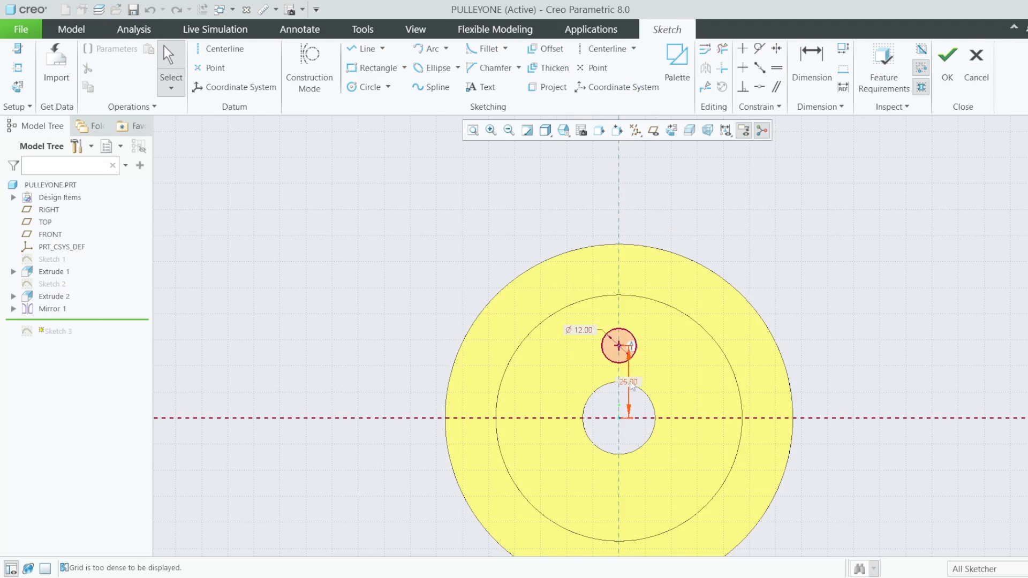
scroll(616, 383, up, 1)
scroll(653, 419, down, 2)
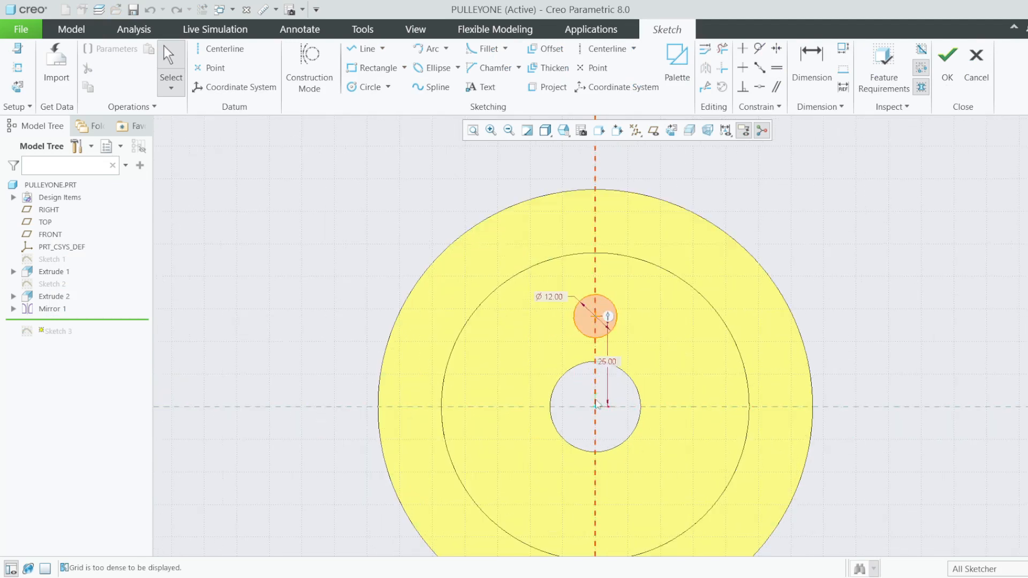
click(947, 59)
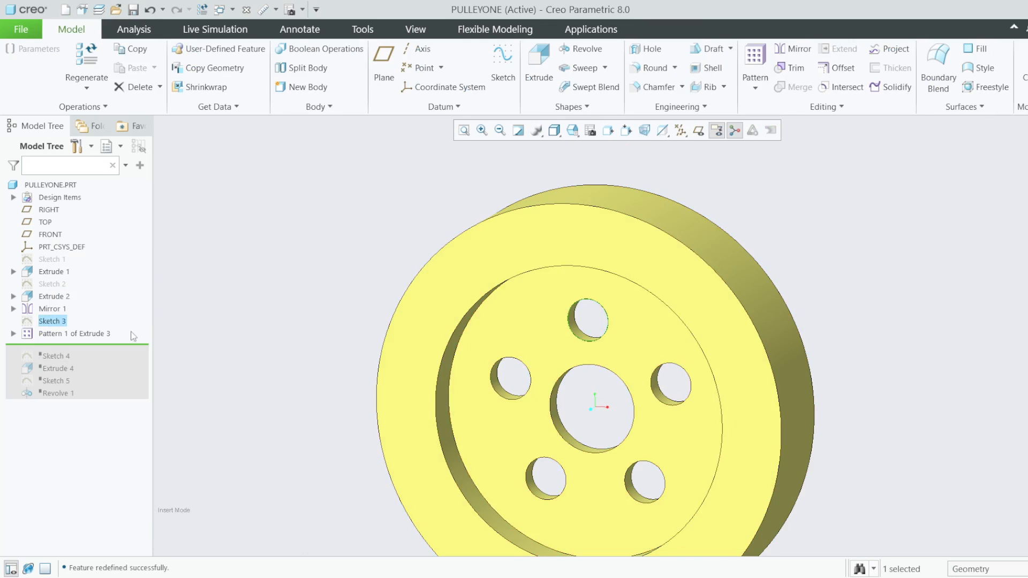
Step: Roll the history forward past Sketch 4 to include Extrude 4
right_click(64, 334)
drag(118, 348, 116, 366)
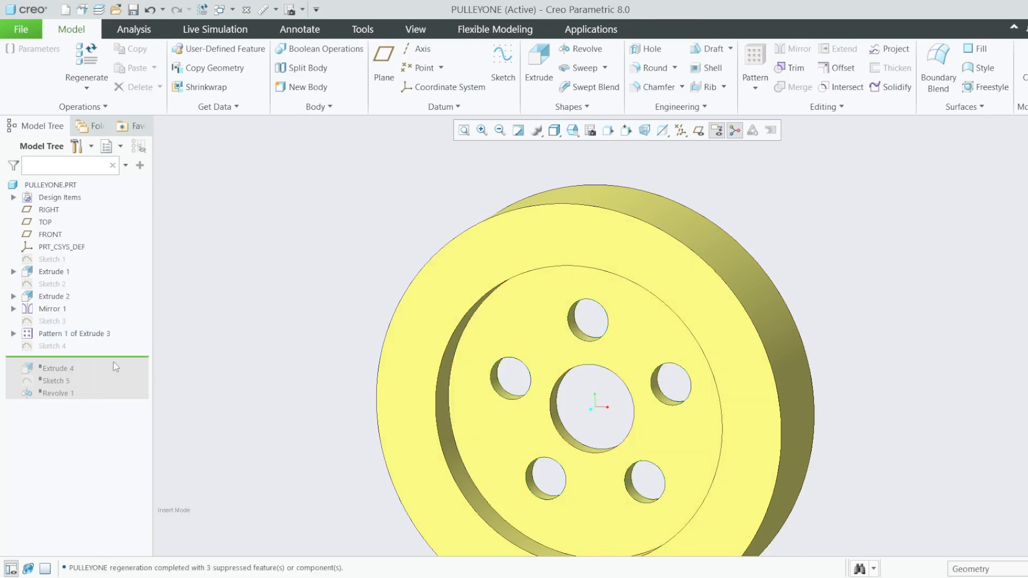
right_click(59, 345)
drag(102, 357, 104, 371)
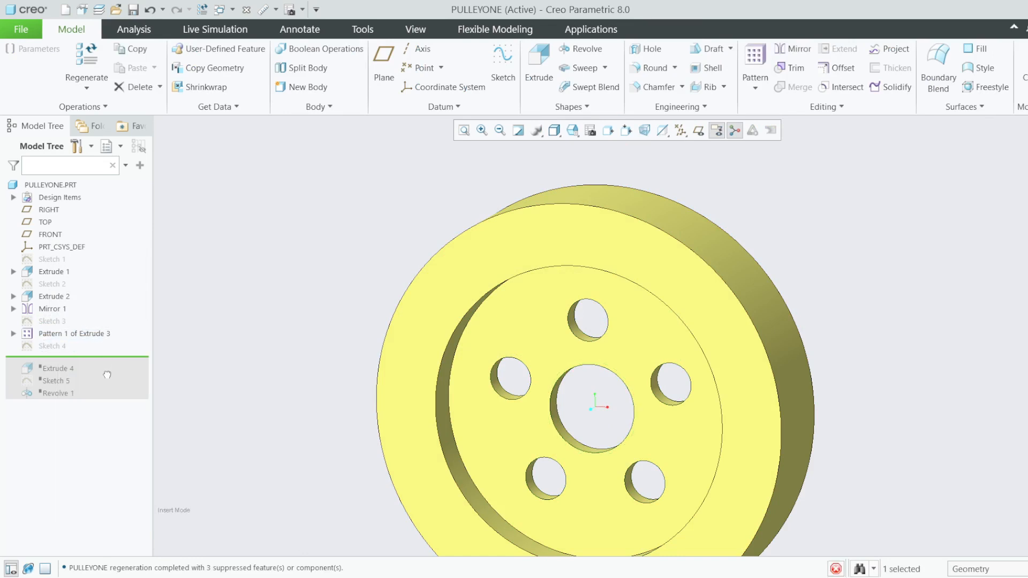
Step: Display Extrude 4's dimensions and examine the ring around the central bore up close from several angles
right_click(47, 360)
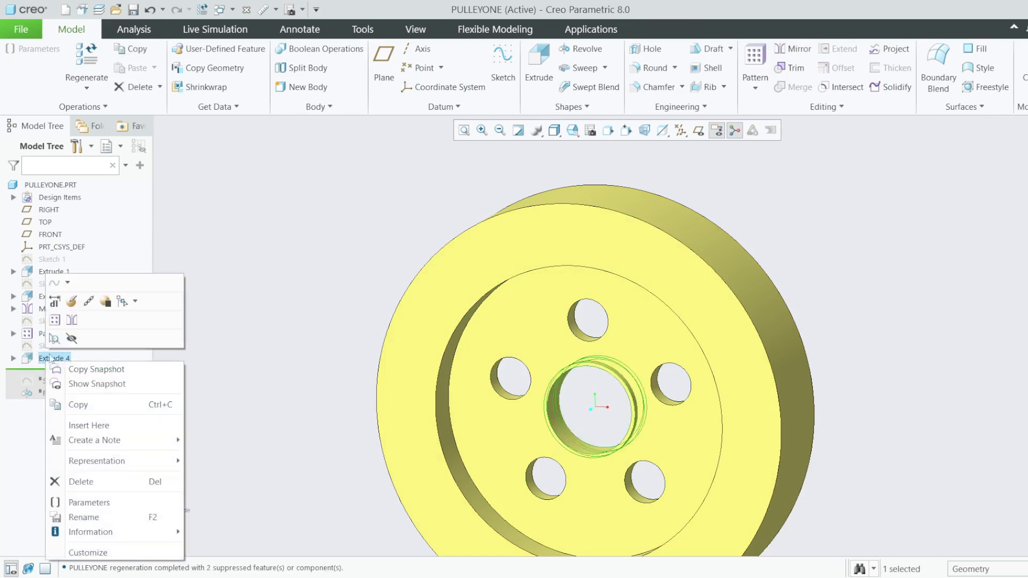
click(56, 303)
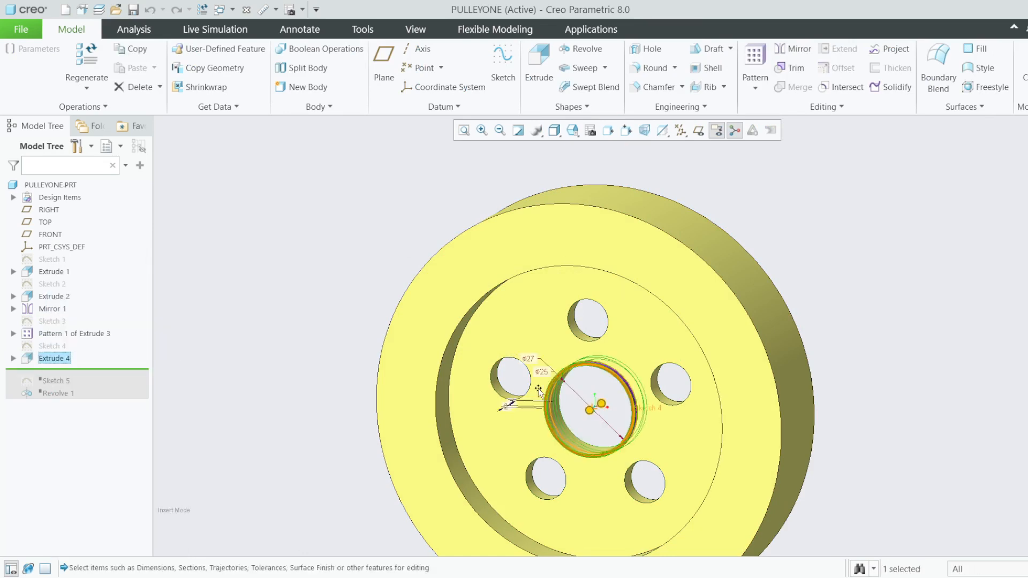
scroll(540, 390, down, 3)
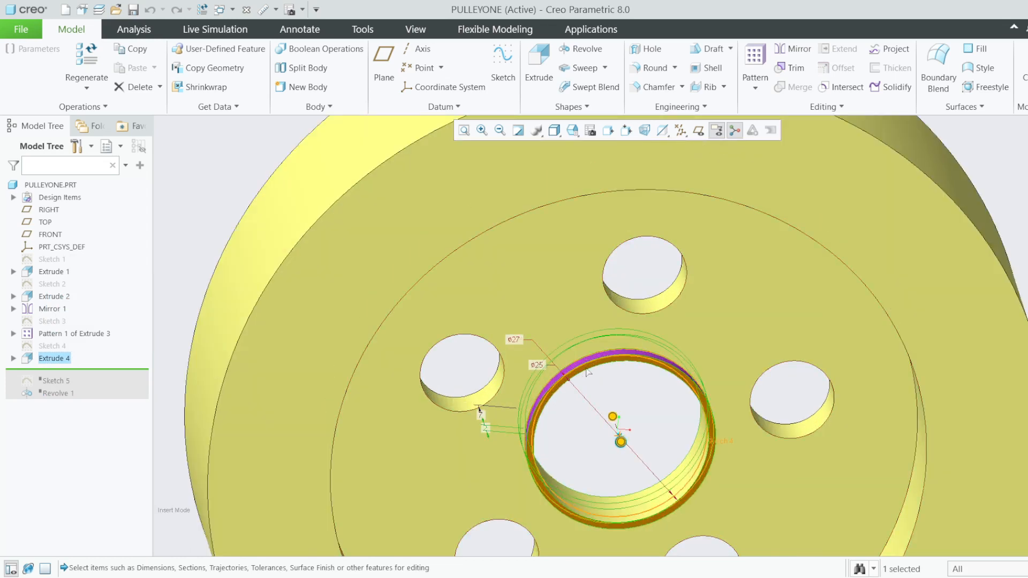
middle_drag(587, 371, 560, 383)
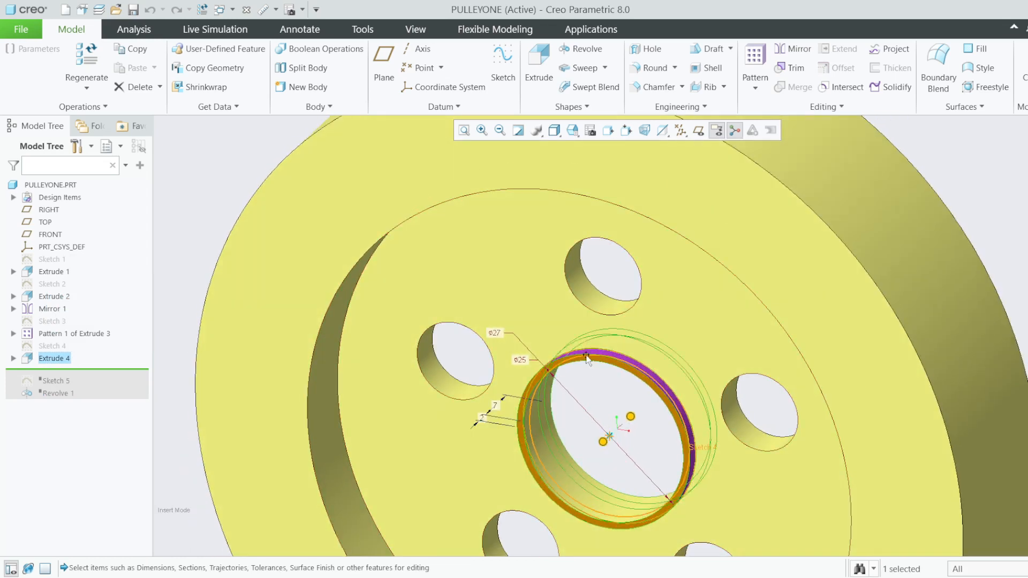
scroll(516, 396, up, 2)
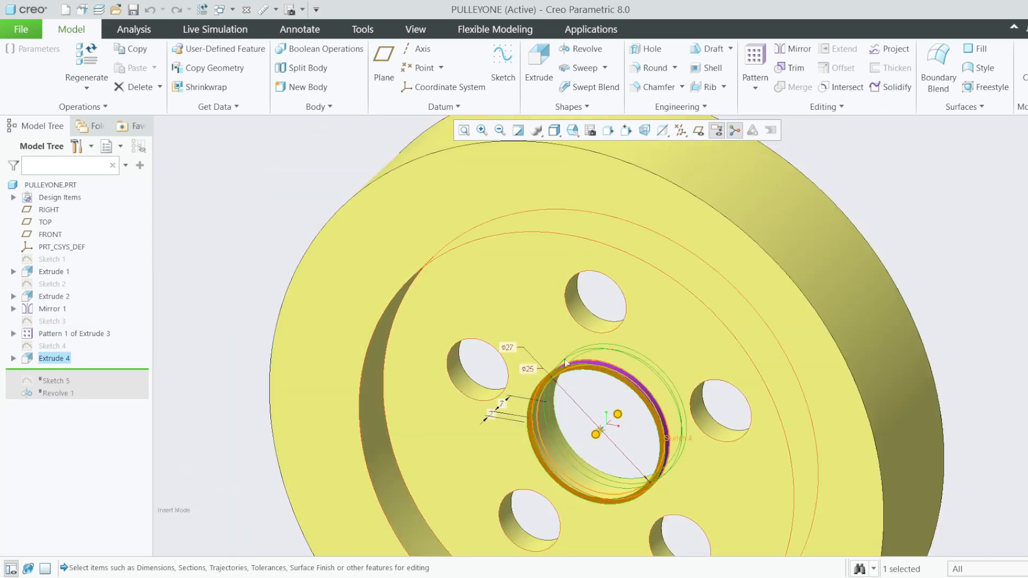
click(228, 282)
mouse_move(635, 395)
middle_down()
mouse_move(535, 410)
mouse_move(620, 405)
middle_up()
scroll(591, 388, down, 2)
scroll(553, 372, up, 1)
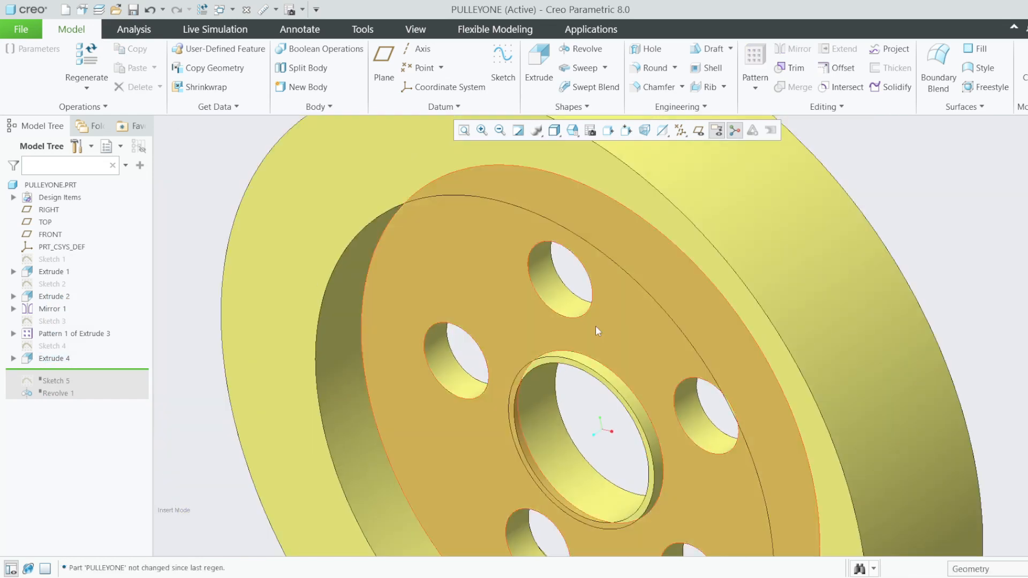
scroll(596, 325, up, 3)
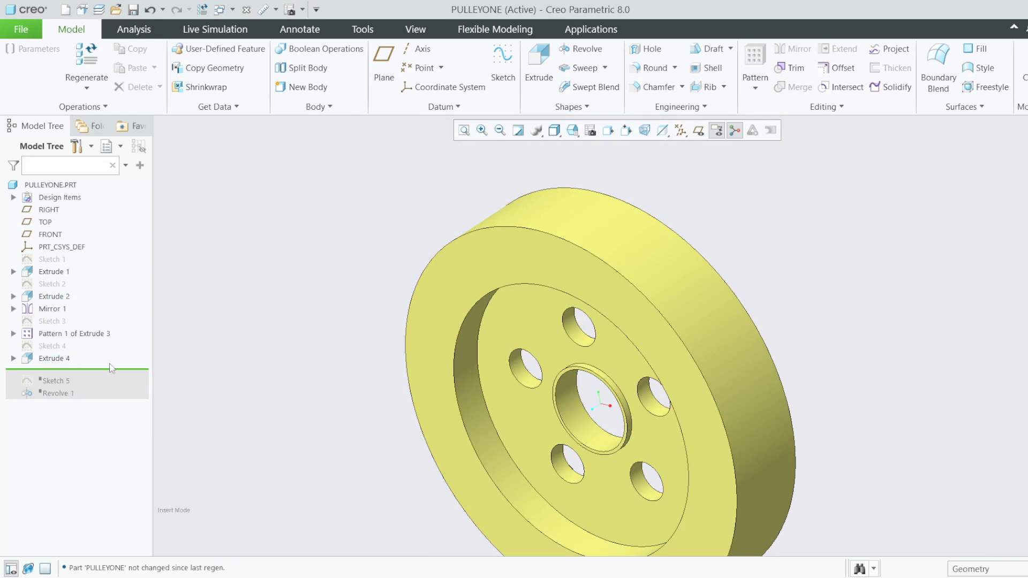
Step: Roll the history forward to include Sketch 5 and open it facing its sketch plane to examine the trapezoidal groove profile's dimensions
drag(118, 368, 114, 383)
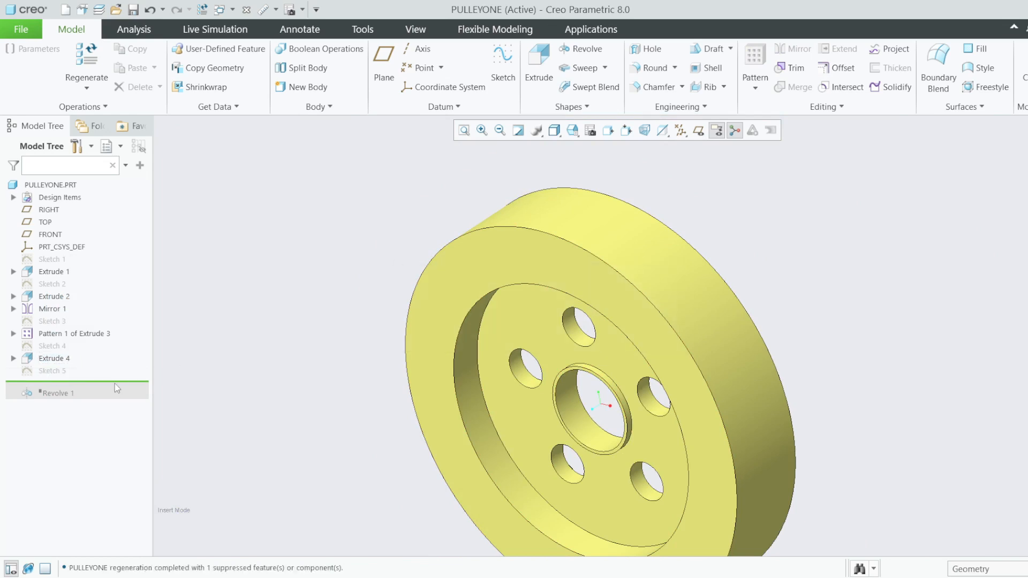
right_click(62, 372)
click(84, 314)
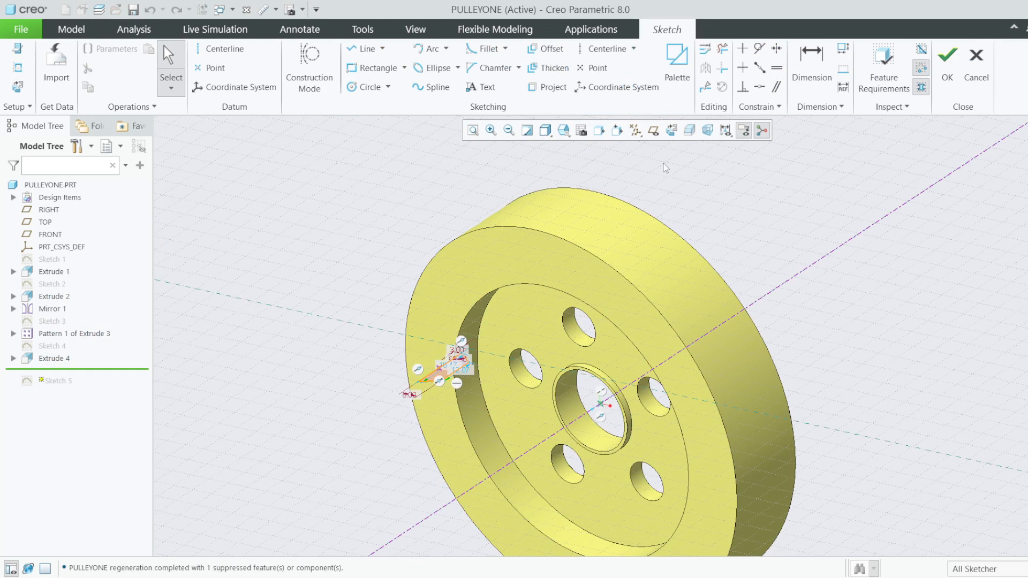
click(675, 131)
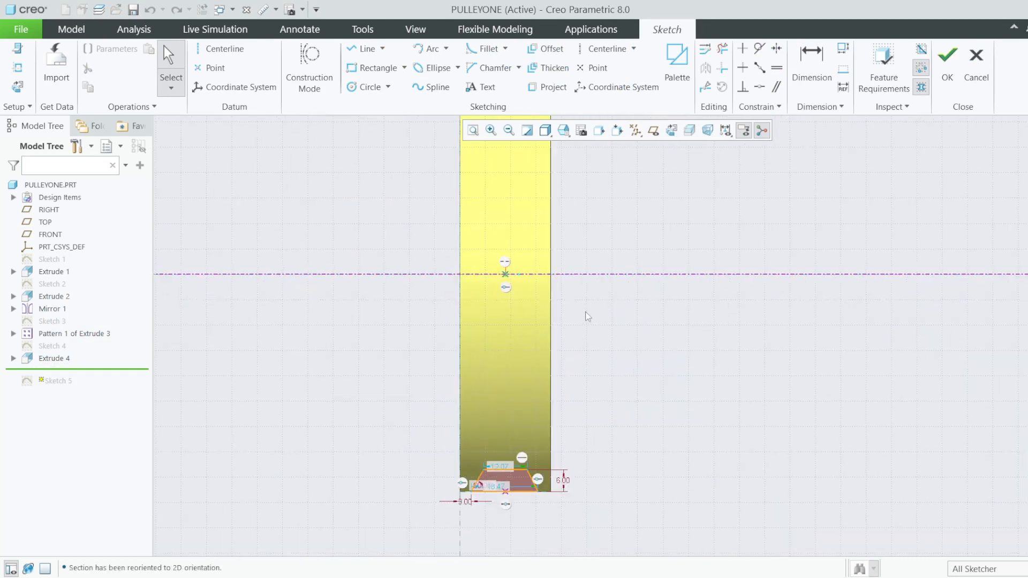
scroll(522, 477, down, 4)
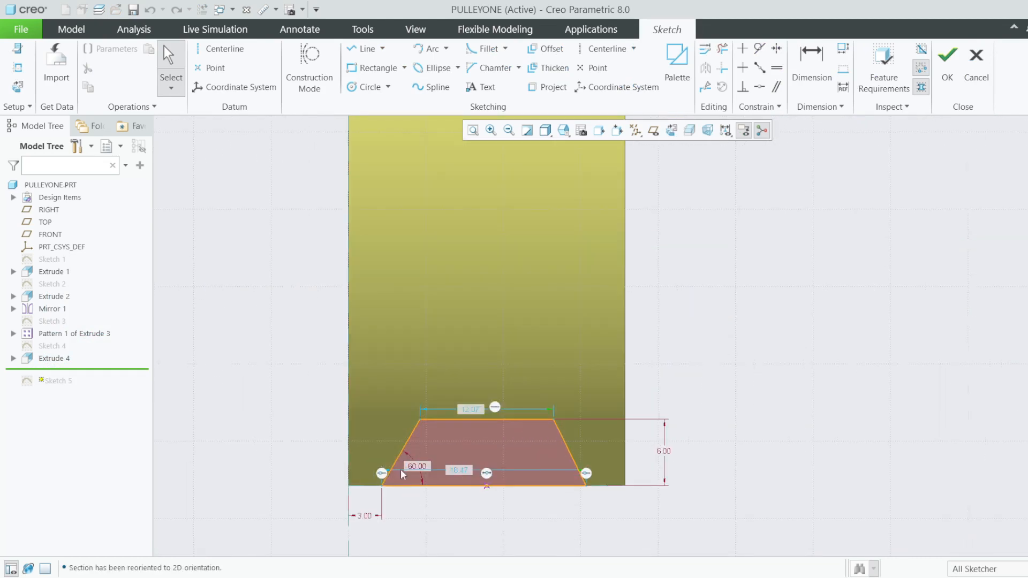
scroll(531, 483, down, 2)
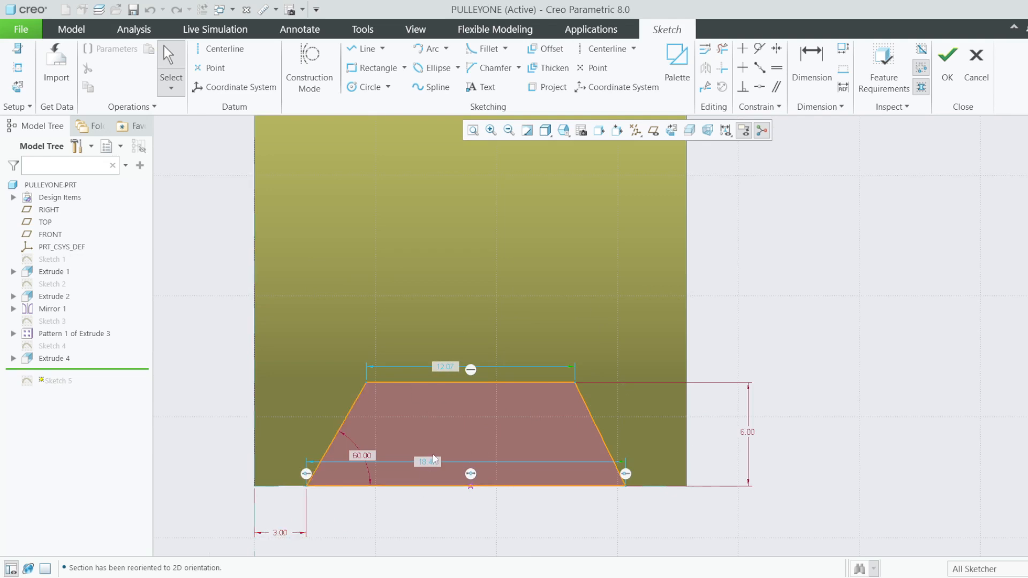
Step: Dimension the gap between the trapezoid's lower right corner and the disc's right edge, and set it to 3
click(795, 68)
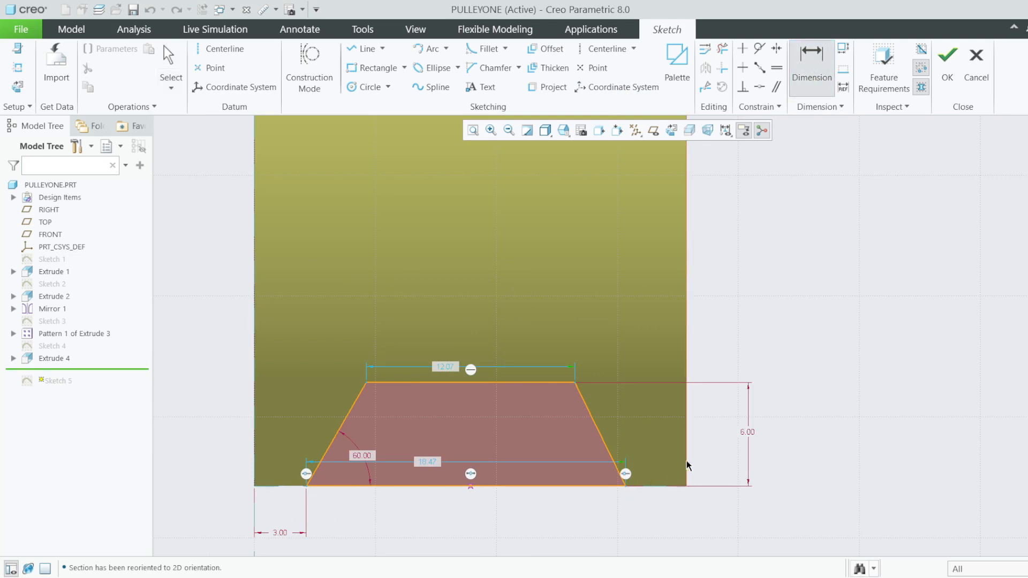
middle_click(657, 504)
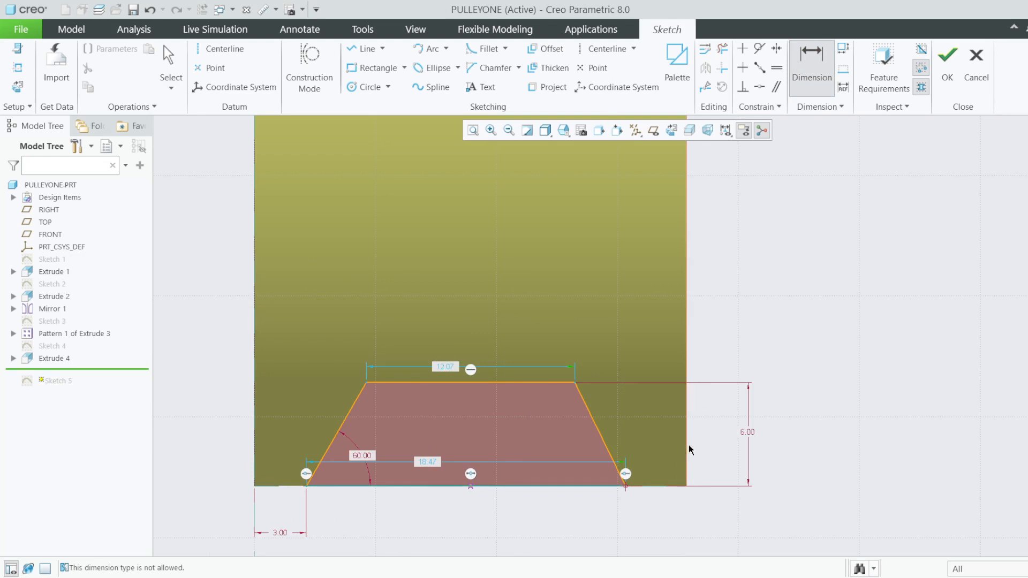
scroll(642, 517, up, 1)
middle_click(654, 509)
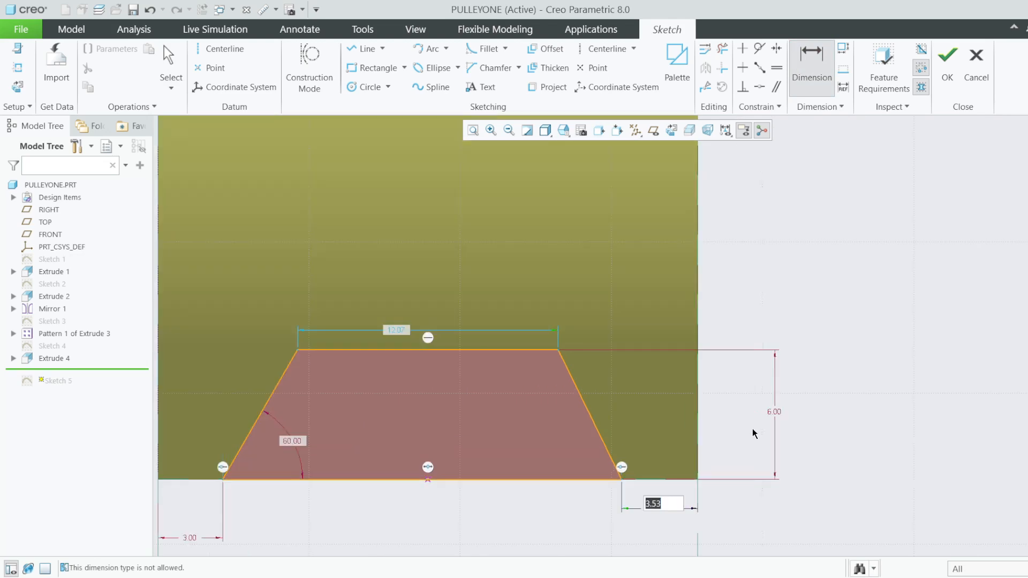
text(3)
key(Return)
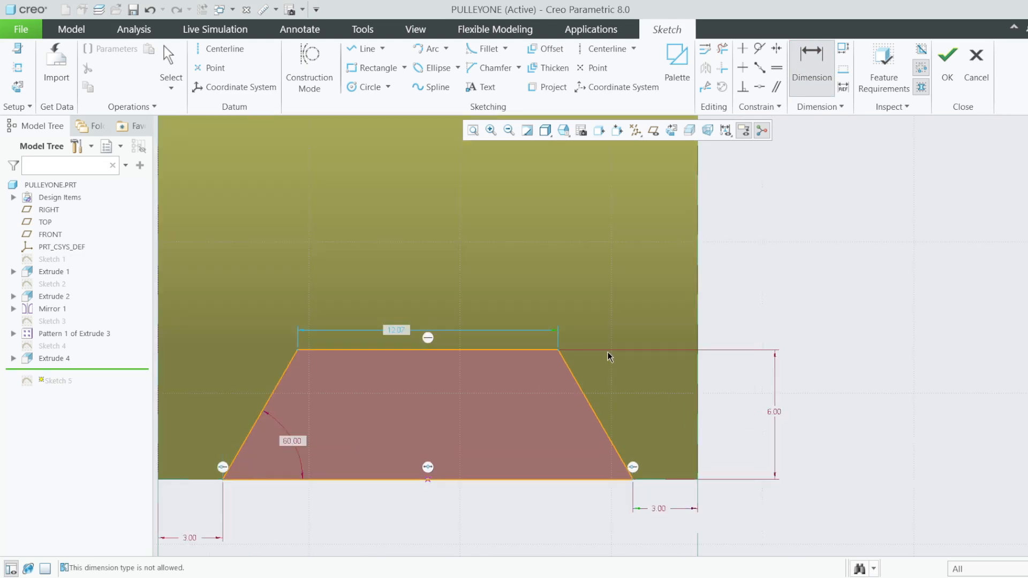
Step: Add a 60° angle dimension between the trapezoid's right slanted side and its base, and finish Sketch 5
scroll(609, 357, down, 1)
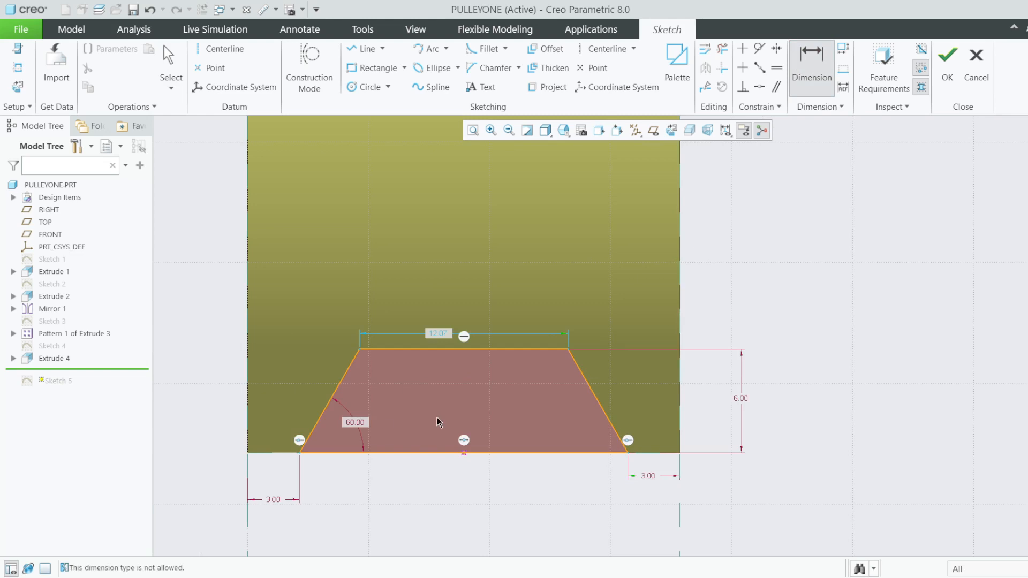
scroll(459, 426, down, 1)
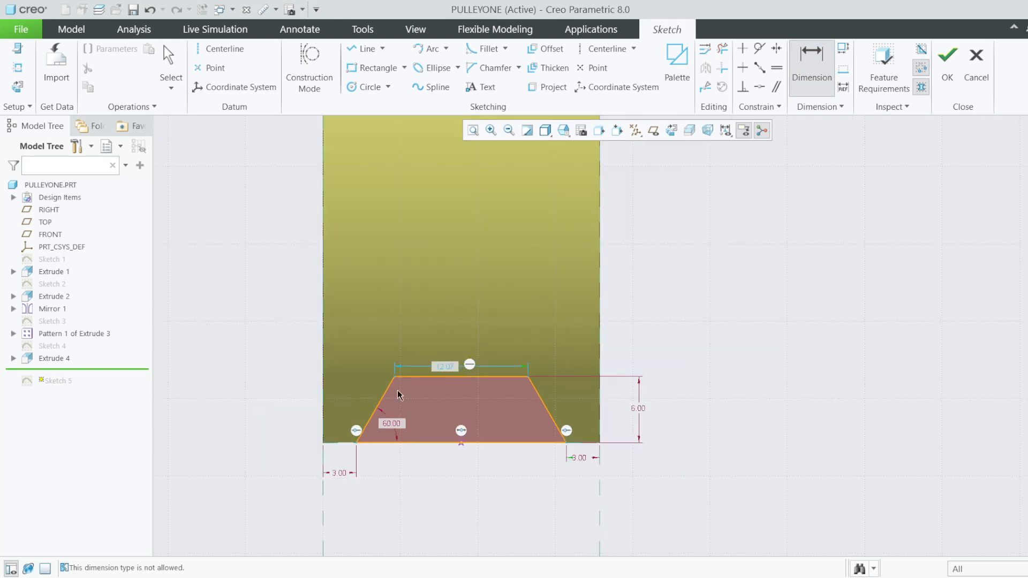
scroll(465, 386, up, 1)
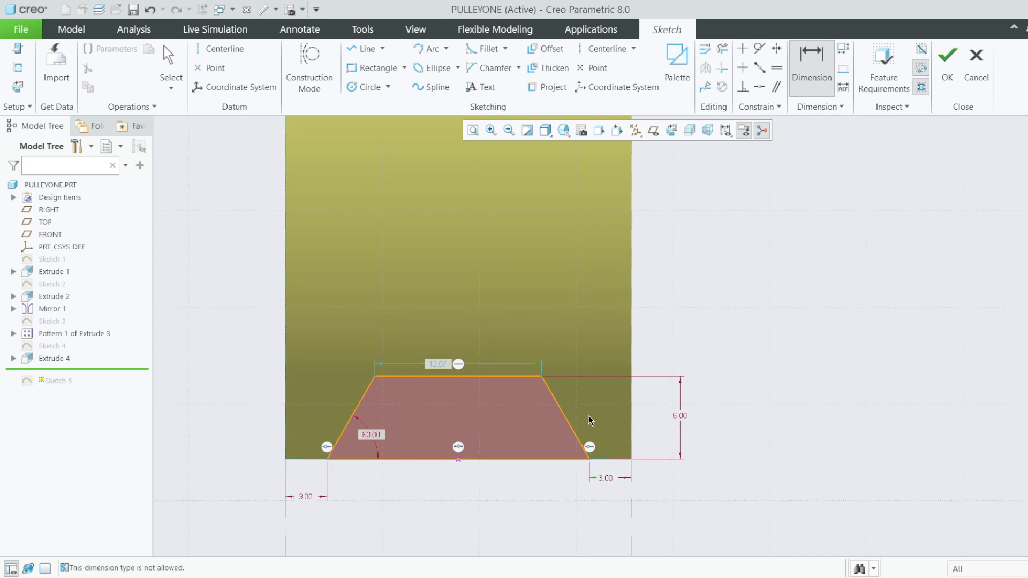
click(573, 427)
click(528, 458)
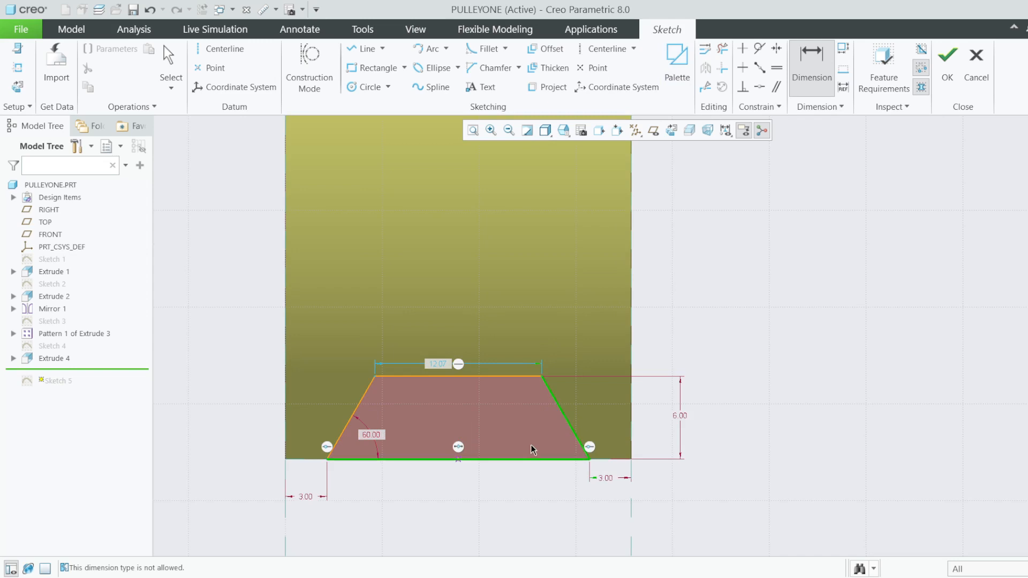
middle_click(530, 444)
key(Return)
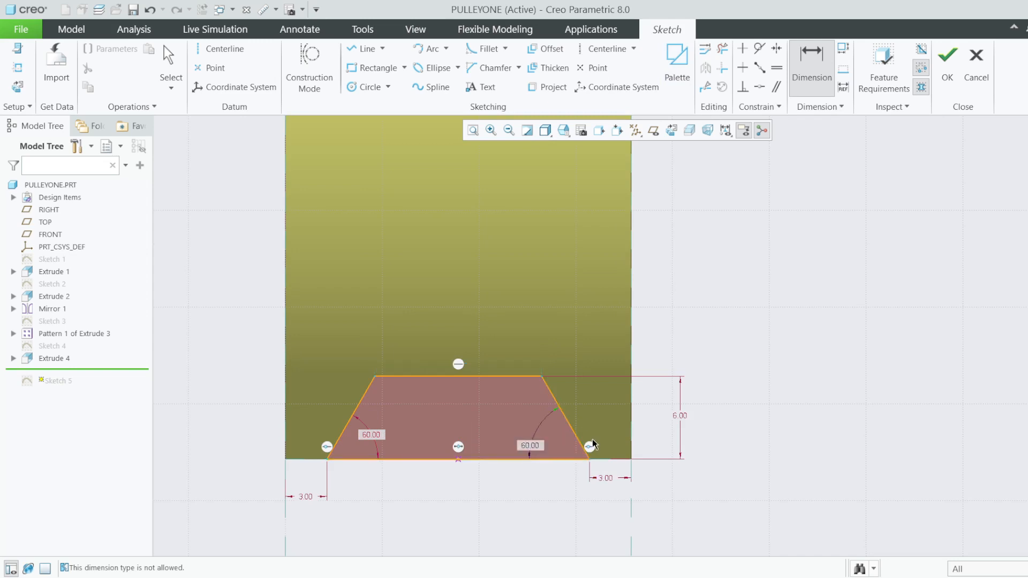
scroll(642, 364, down, 2)
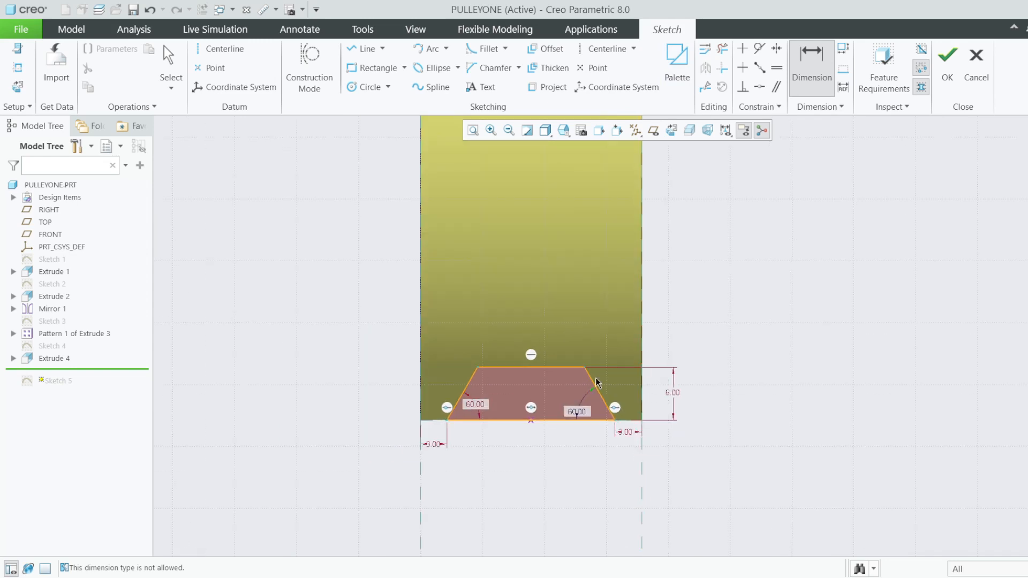
click(948, 59)
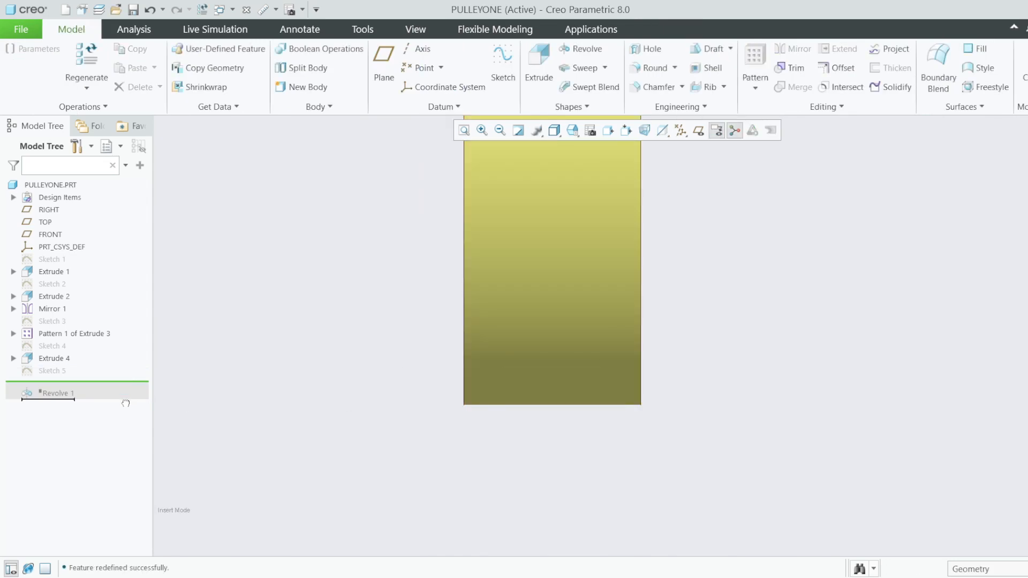
Step: Roll the history forward to include Revolve 1 and view the pulley's rim groove and front face
middle_drag(415, 411, 557, 441)
scroll(560, 388, up, 5)
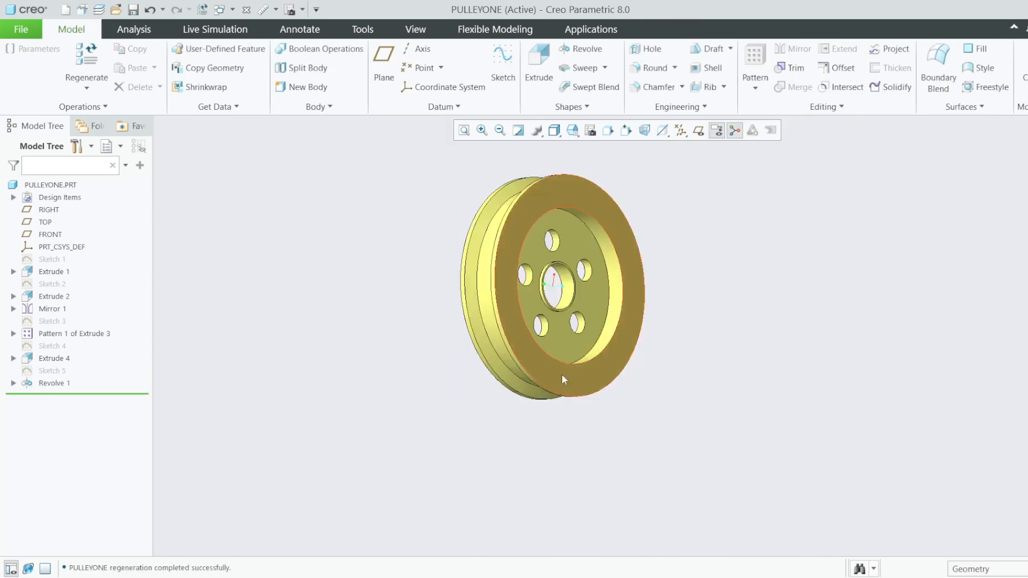
scroll(595, 177, down, 3)
middle_drag(647, 311, 679, 321)
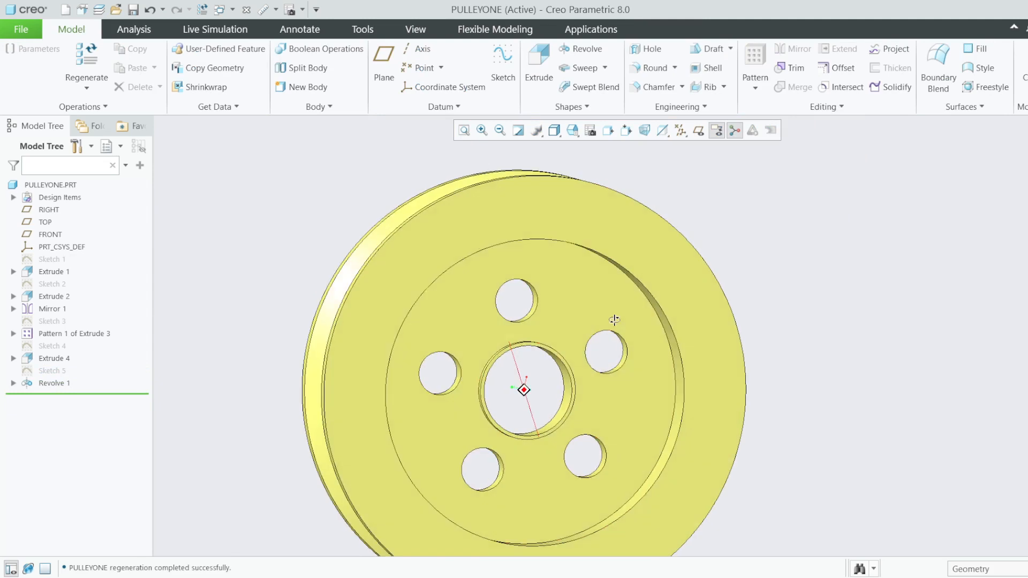
Step: Switch to the PULLEYTWO.PRT window and view the second pulley at an angle that shows its groove and holes
click(232, 9)
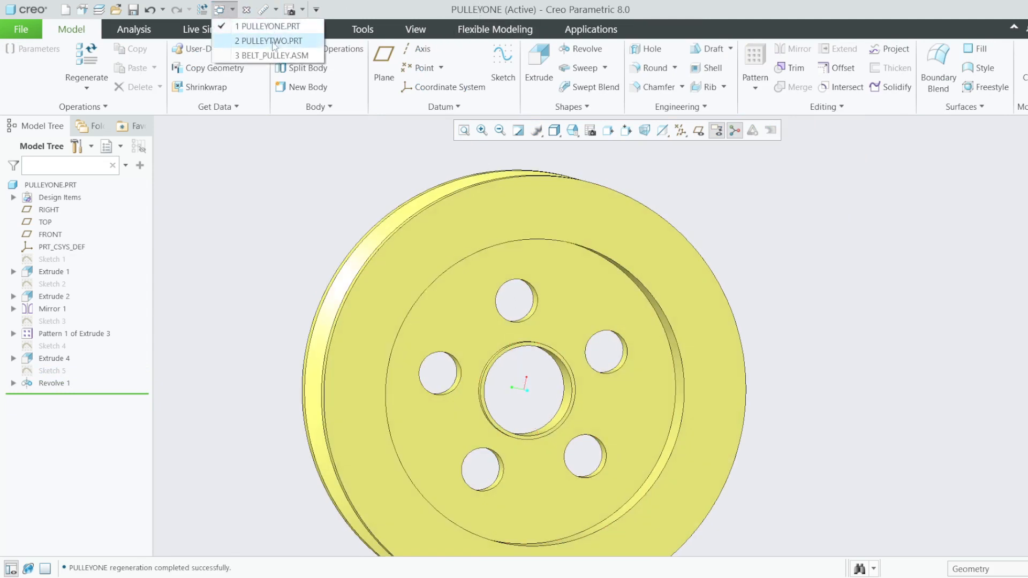
click(272, 40)
middle_drag(429, 327, 474, 300)
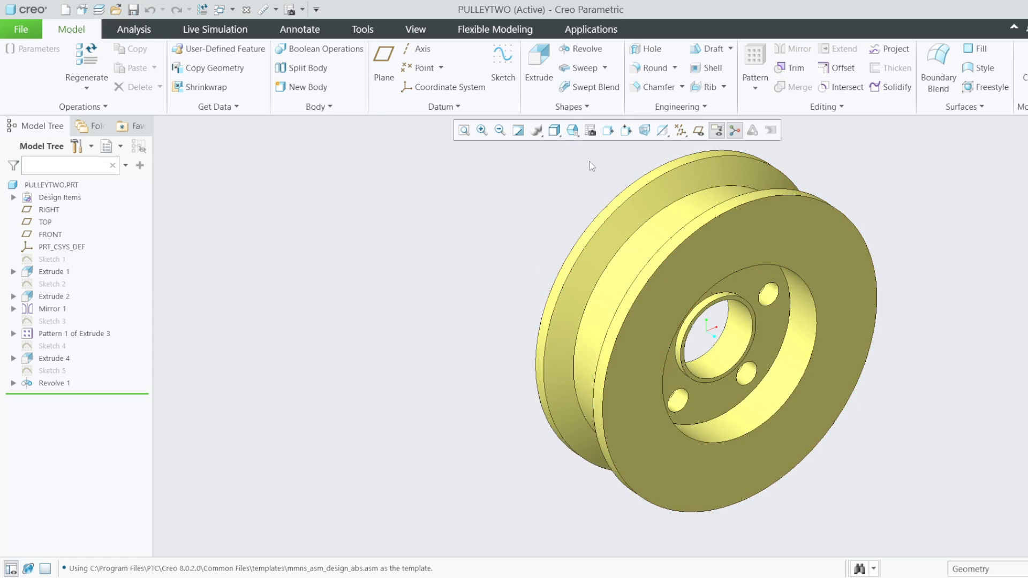
Step: Edit Sketch 5 of the second pulley and dimension the gap between the trapezoid's lower right corner and the disc's right edge as 3
scroll(497, 366, up, 3)
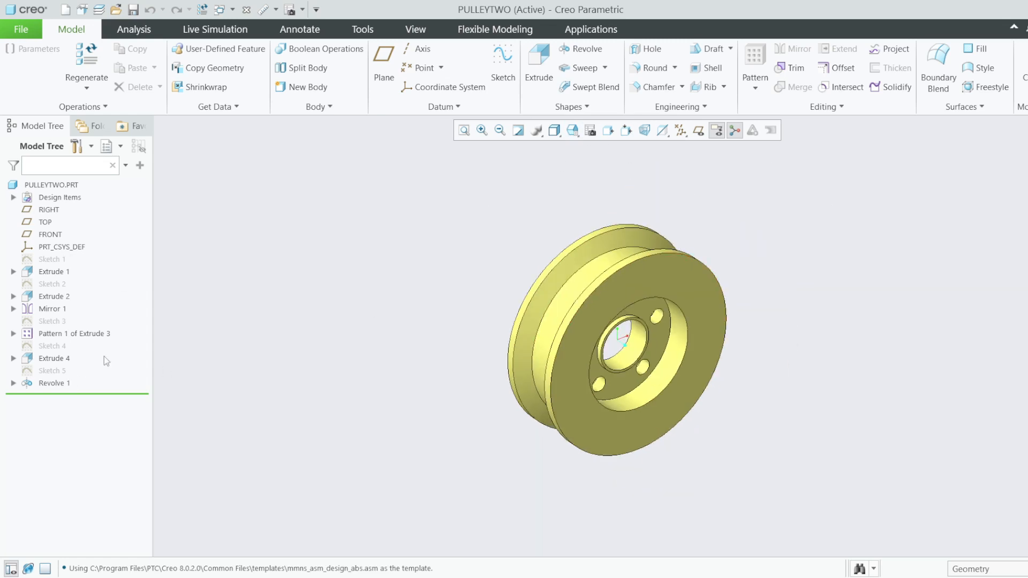
right_click(48, 374)
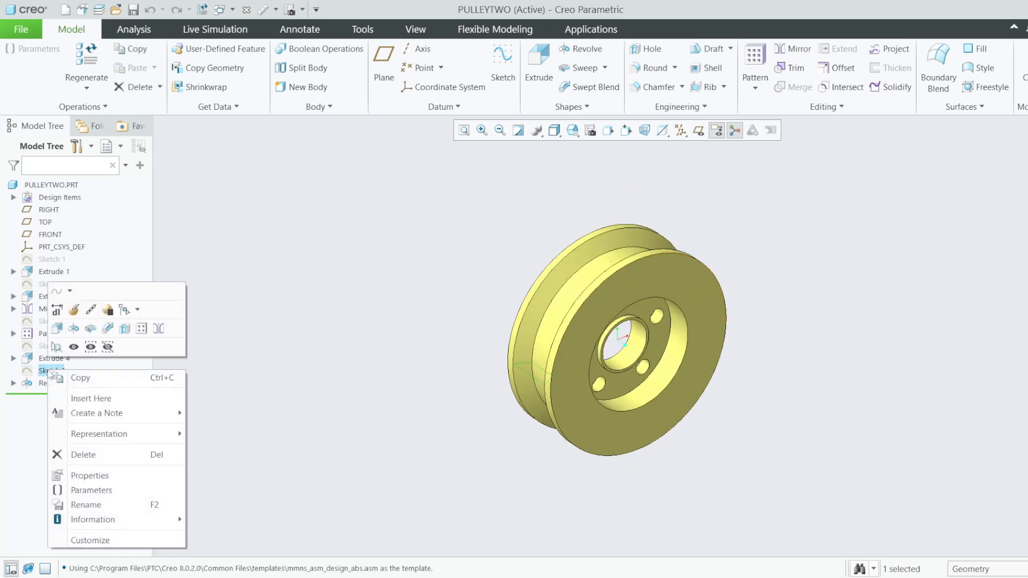
click(70, 312)
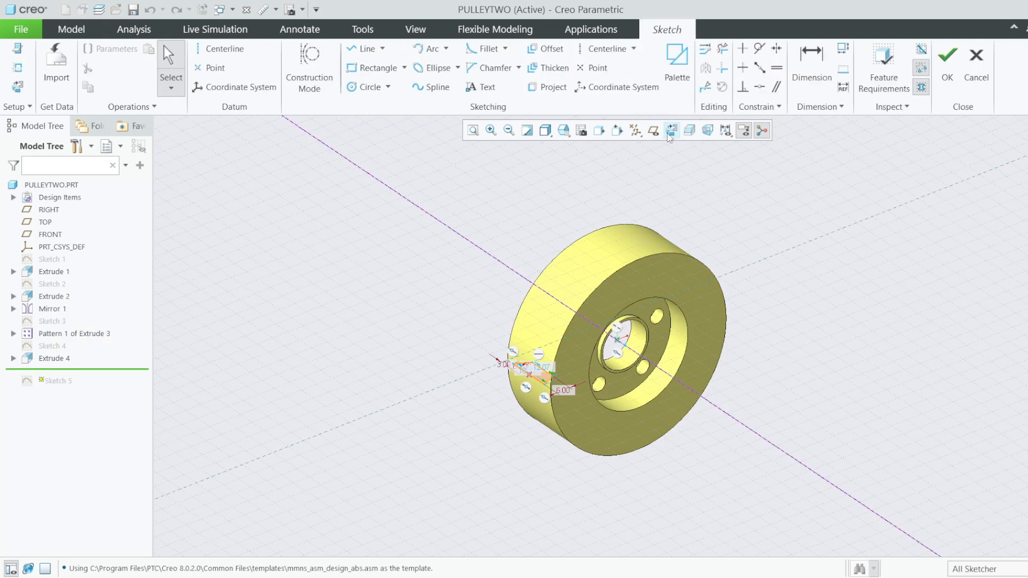
click(670, 131)
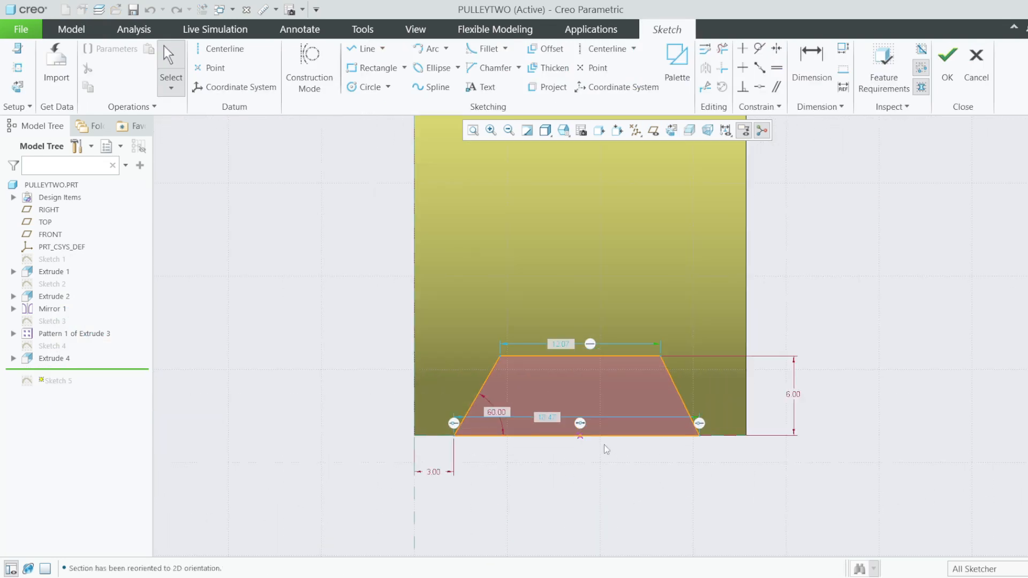
click(811, 65)
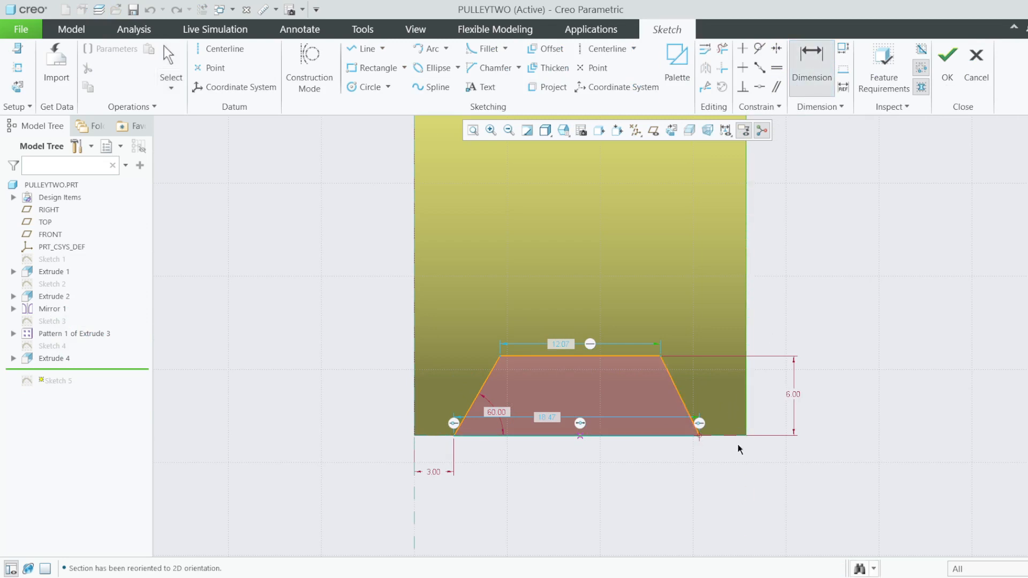
middle_click(727, 453)
text(3)
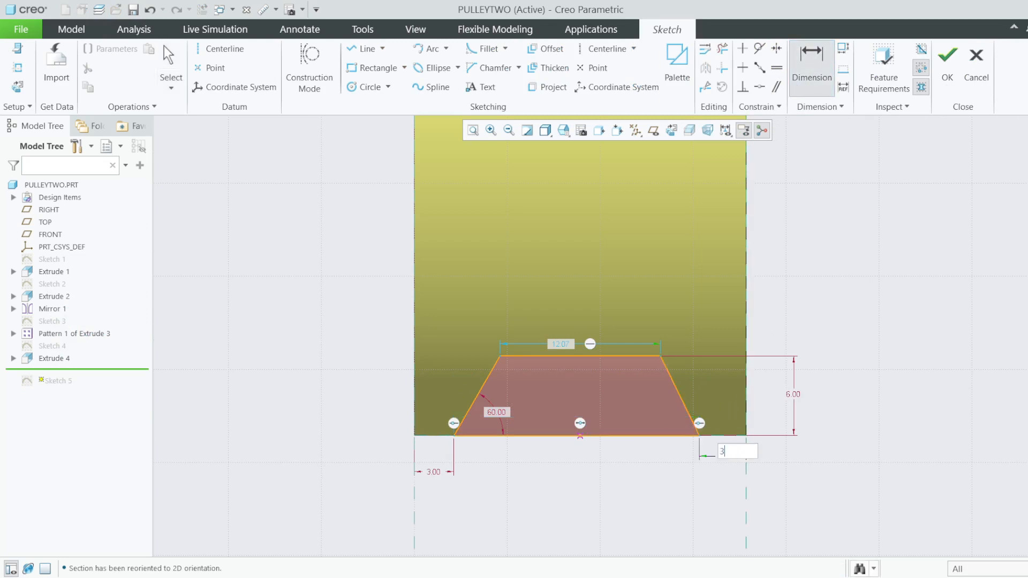
key(Return)
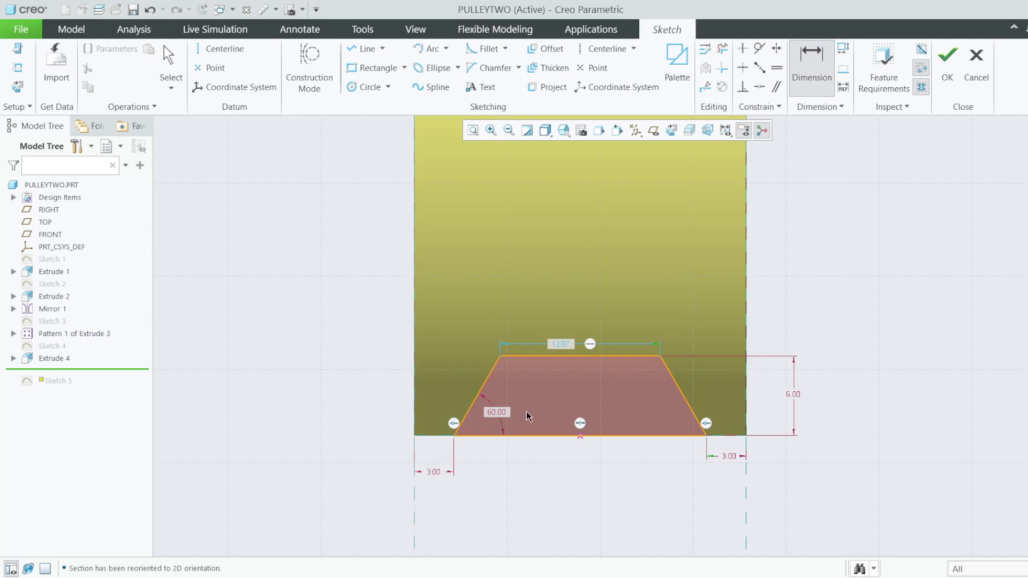
Step: Add a 60° angle dimension between the right slanted side and base of the second pulley's groove trapezoid, and finish the sketch
click(675, 384)
click(654, 434)
middle_click(655, 428)
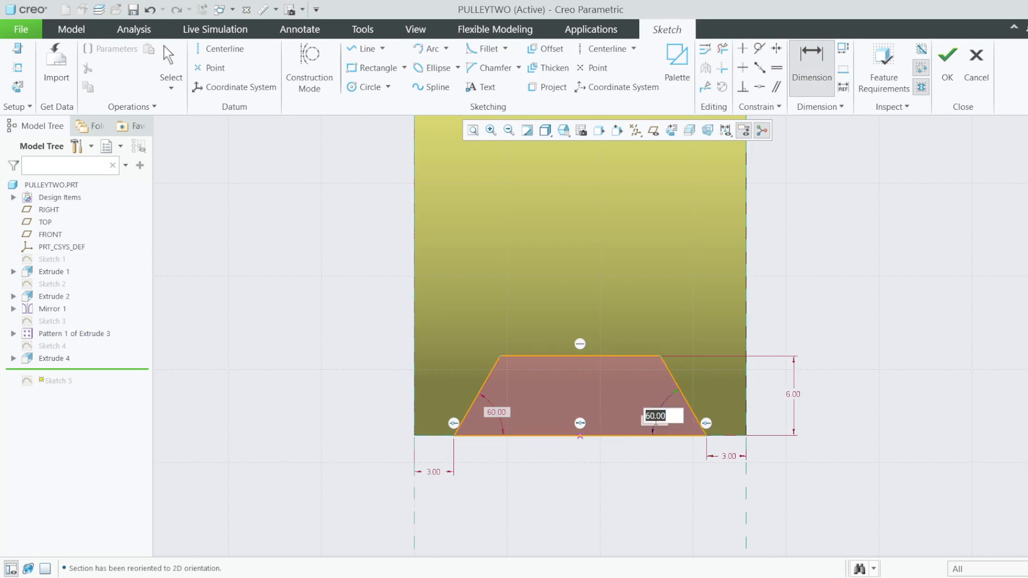
text(60)
key(Return)
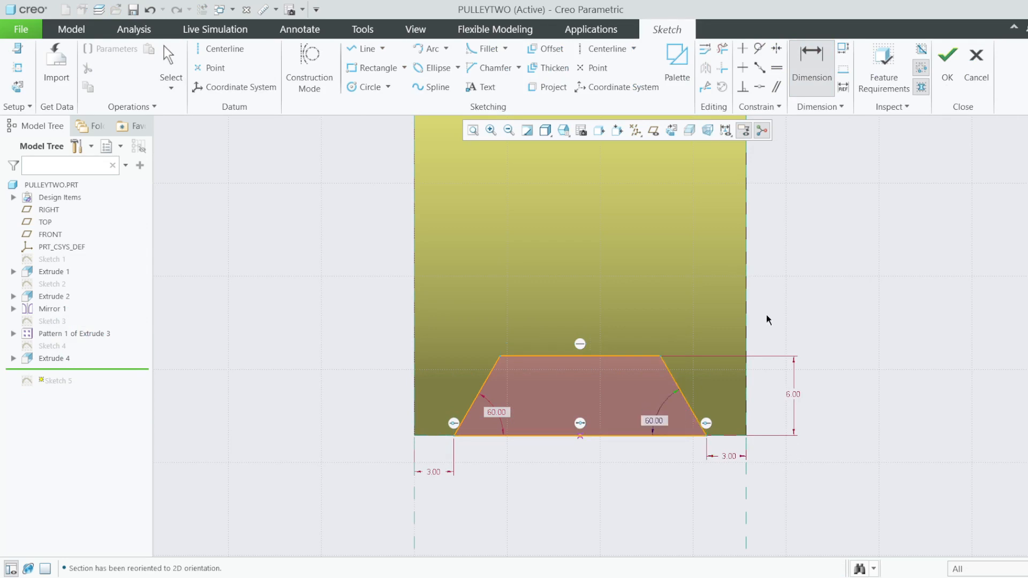
click(947, 62)
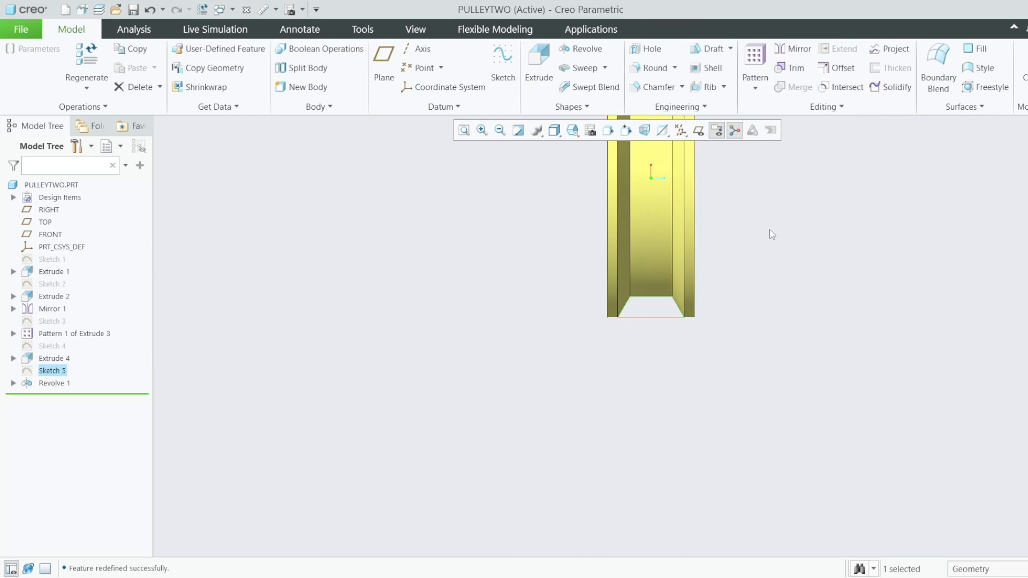
Step: View the second pulley's groove at an angle, switch to the BELT_PULLEY.ASM window, and highlight PULLEYONE.PRT in the assembly
middle_drag(753, 228, 698, 253)
scroll(698, 252, up, 3)
scroll(737, 167, down, 3)
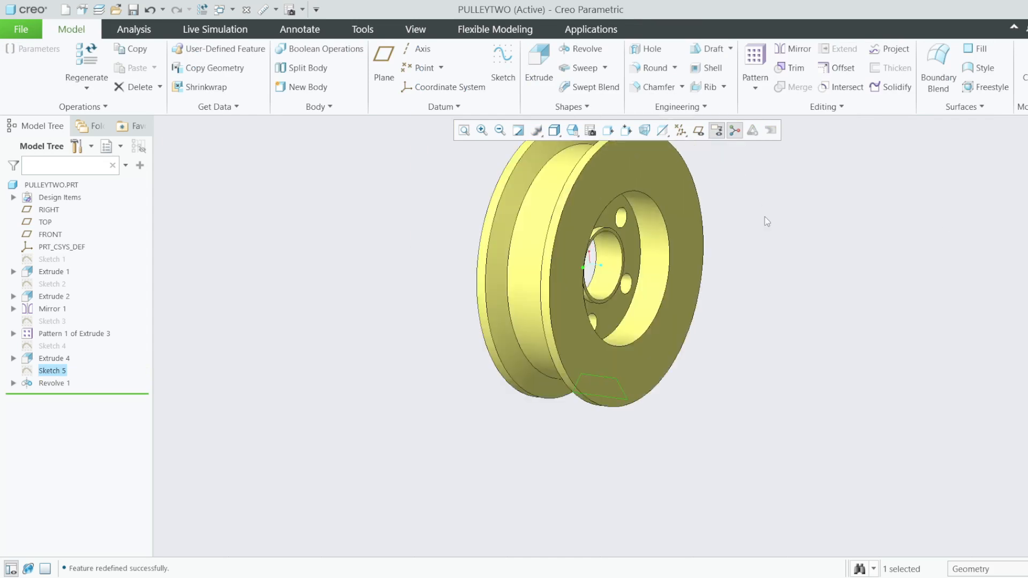
click(232, 9)
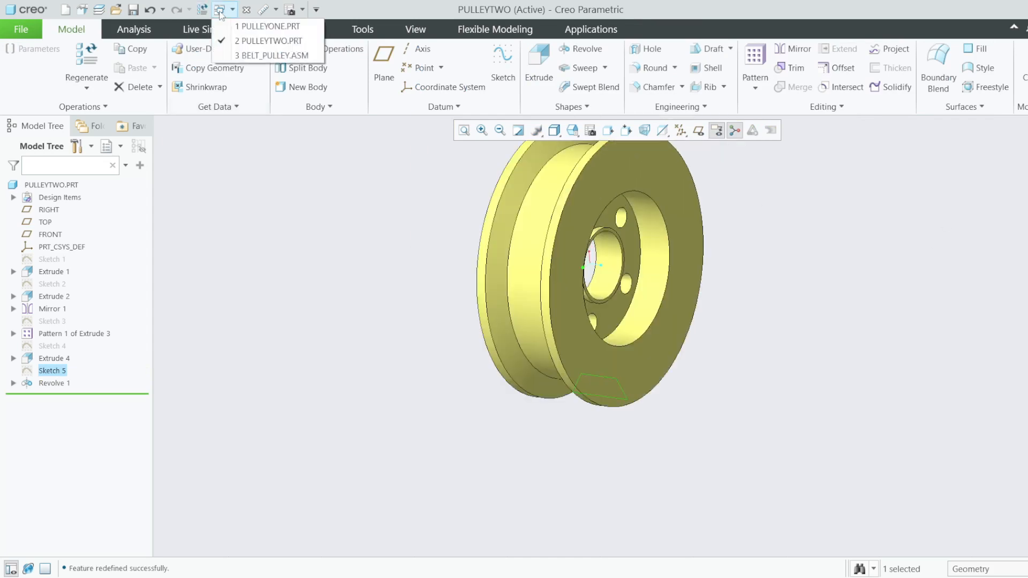
click(259, 56)
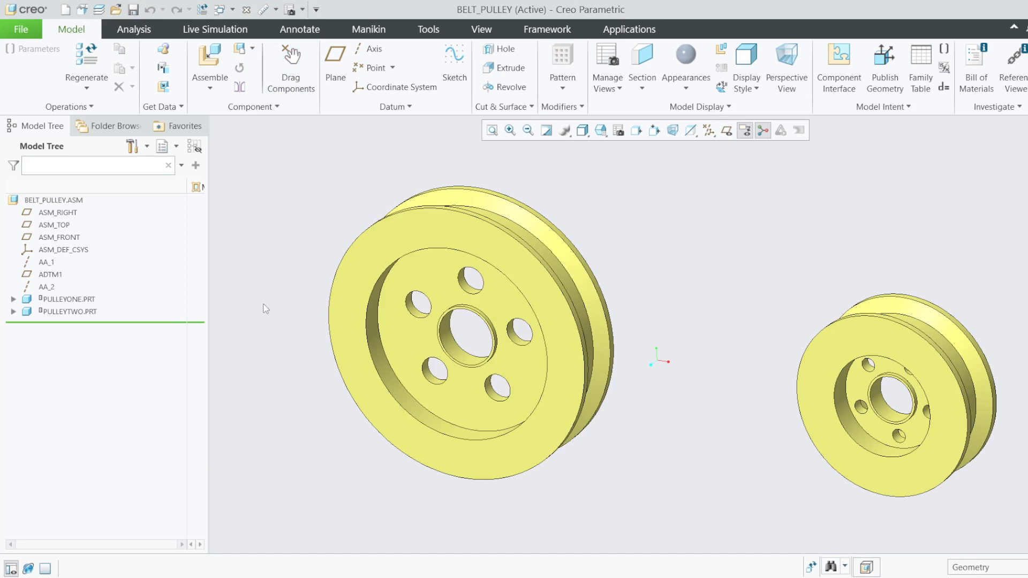
click(56, 300)
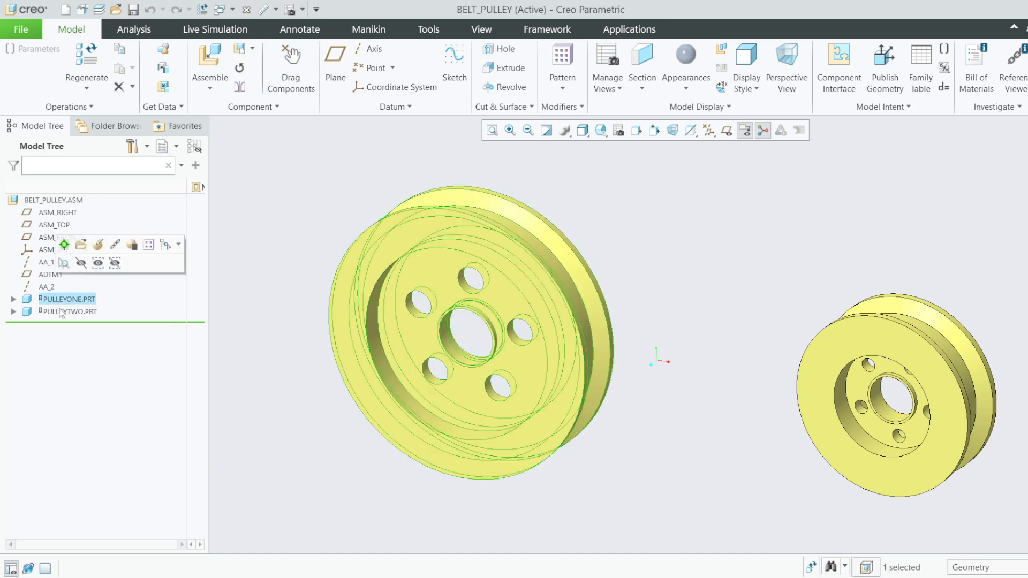
click(265, 262)
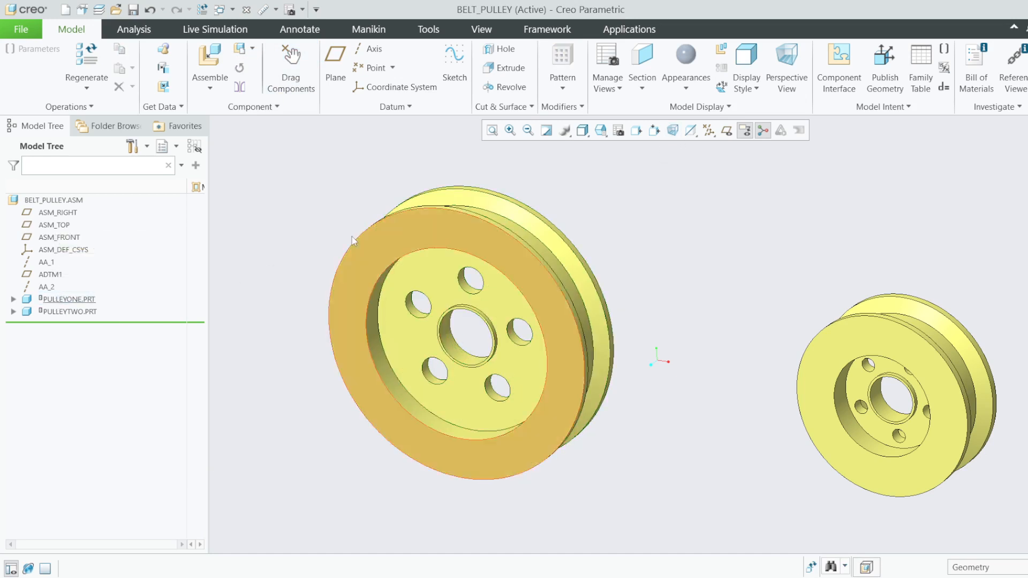
Step: Roll the assembly history back to just after axis AA_1 and turn on the display of datum planes and axes
drag(90, 324, 92, 268)
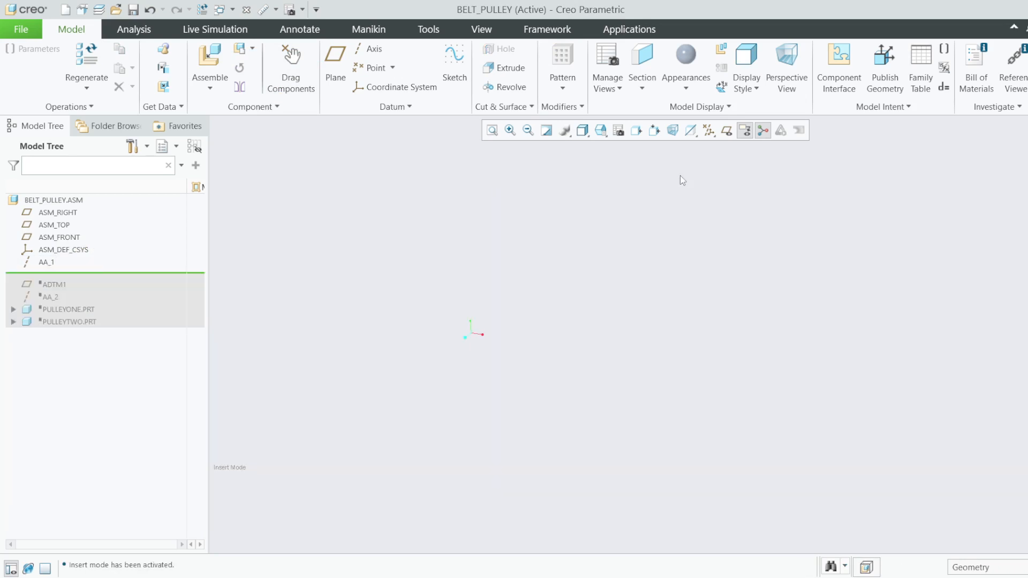
click(726, 130)
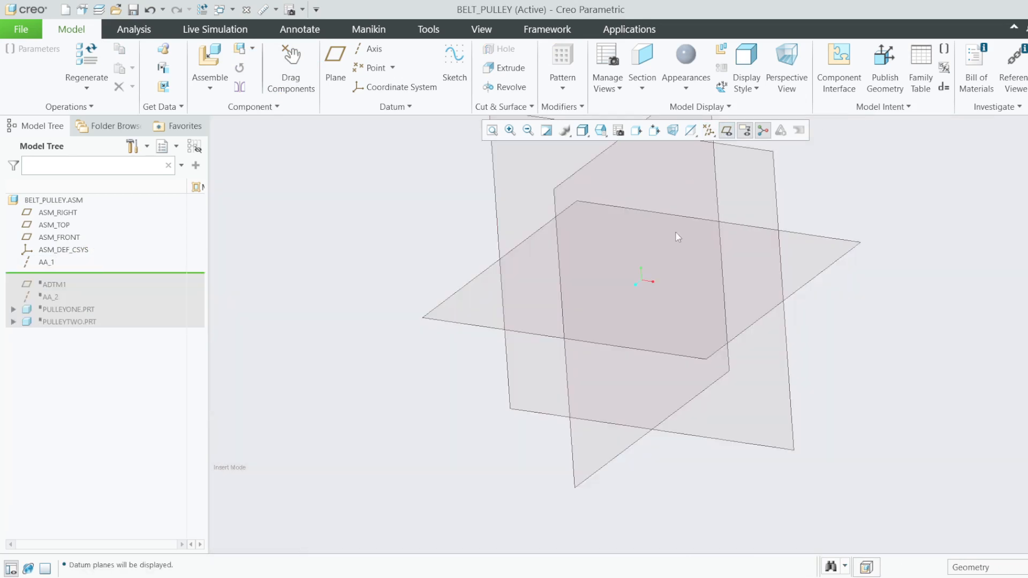
click(44, 262)
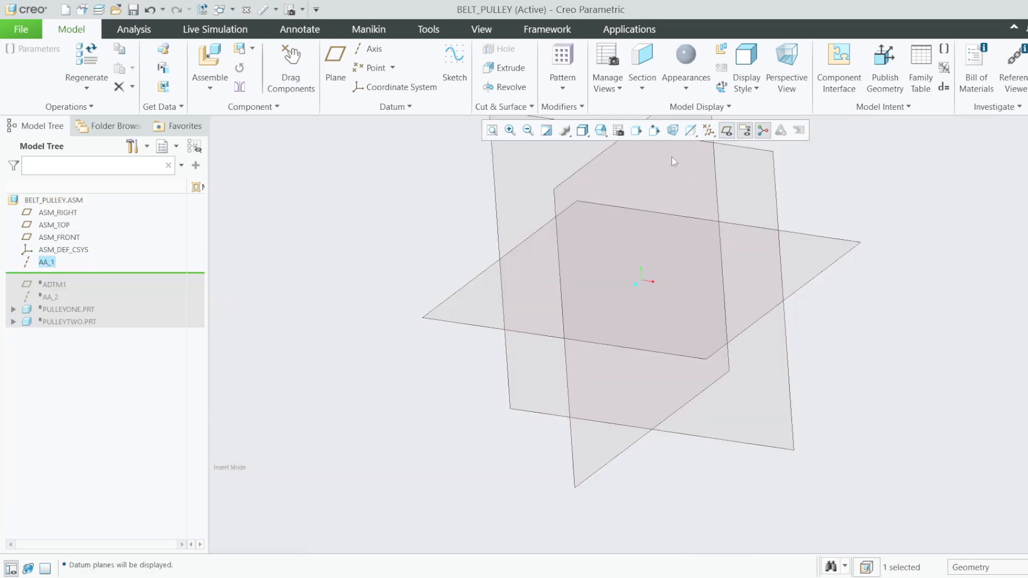
click(709, 130)
click(708, 162)
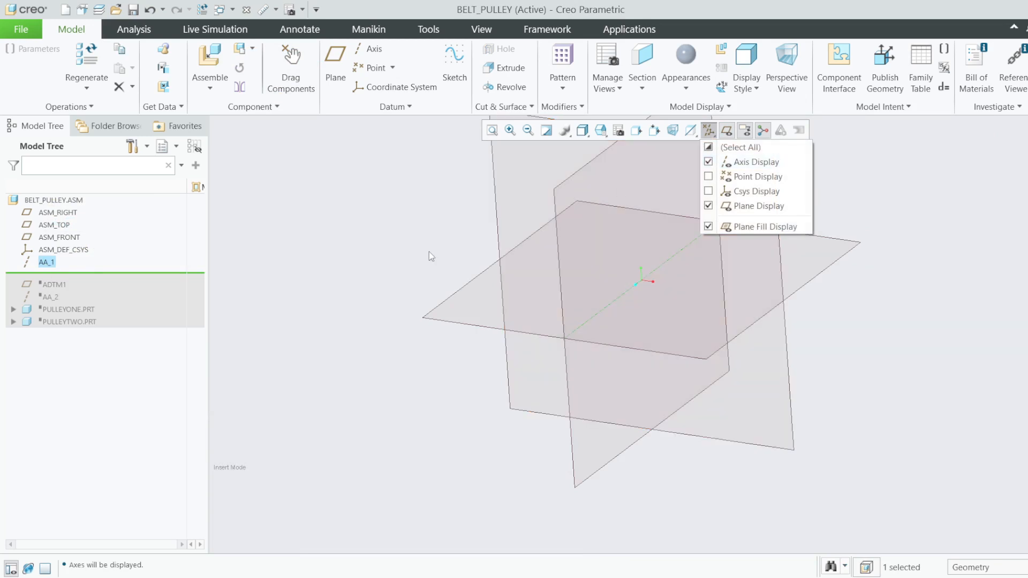
click(433, 287)
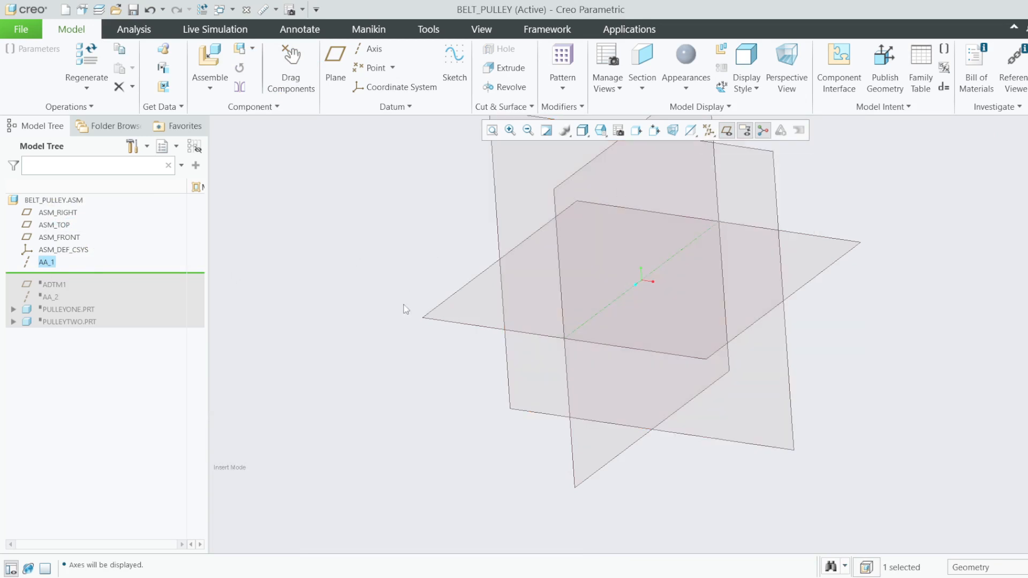
scroll(398, 272, up, 3)
scroll(537, 218, down, 1)
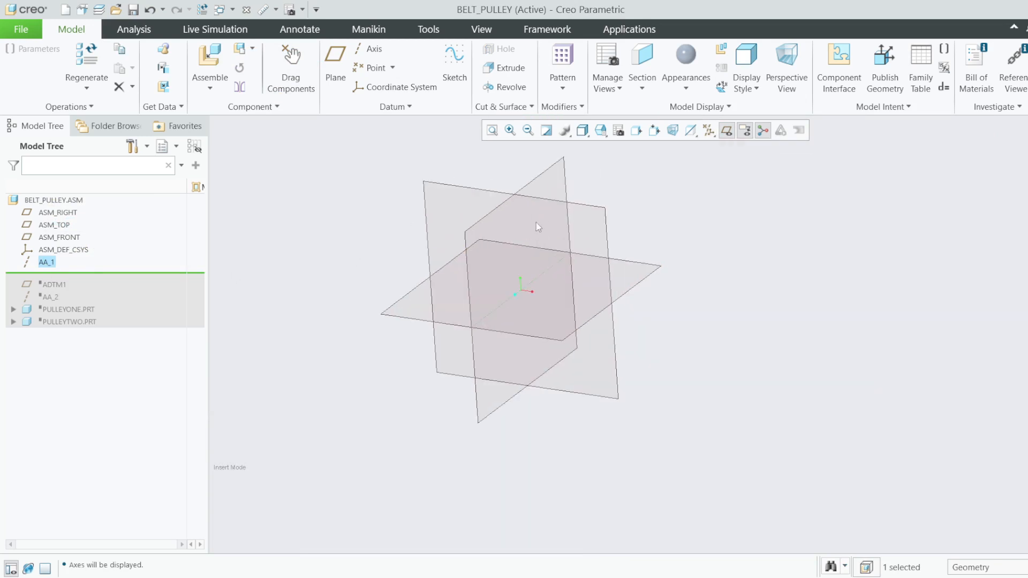
Step: Highlight the ASM_RIGHT and ASM_TOP planes together to examine their intersection, then clear the selection
click(544, 175)
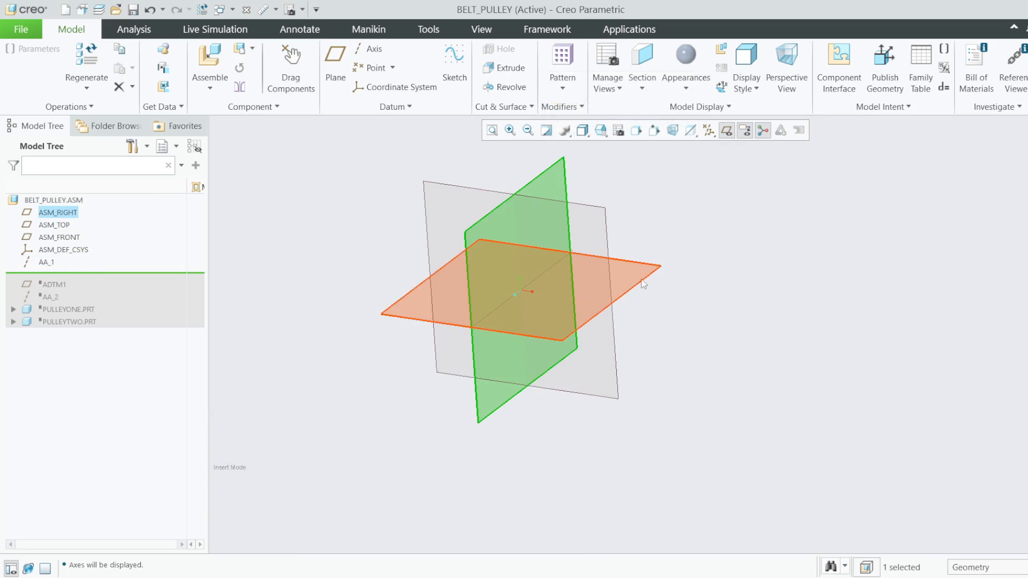
click(643, 283)
ctrl+click(559, 170)
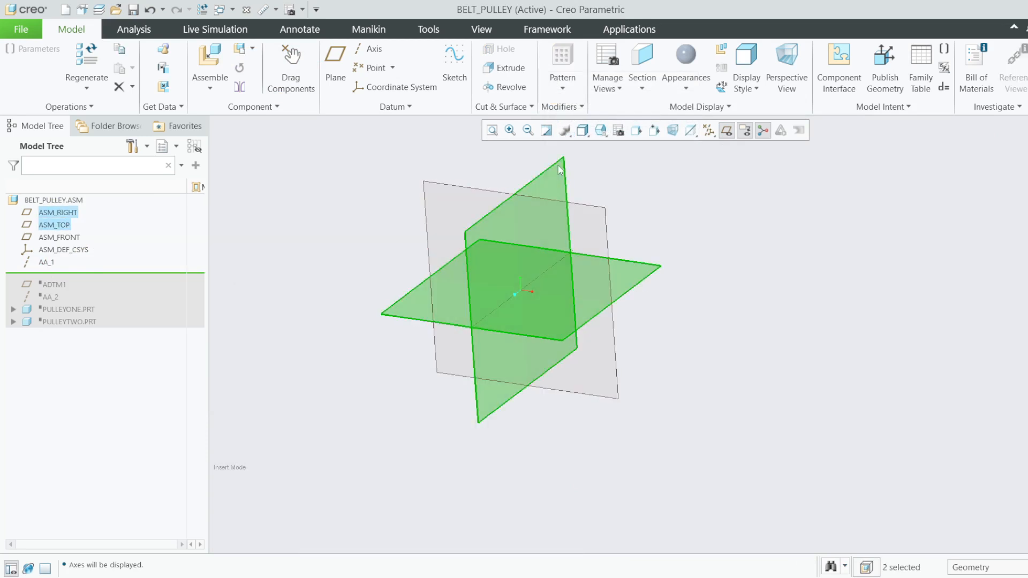
click(263, 229)
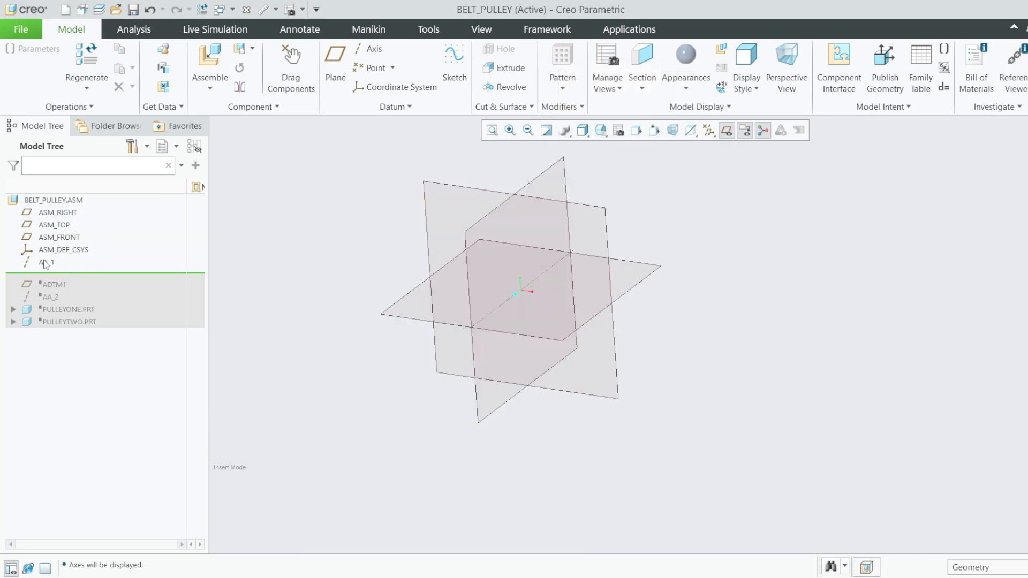
Step: Edit the definition of datum axis AA_1 and rename it Right_Top_Intersection
right_click(45, 262)
click(51, 203)
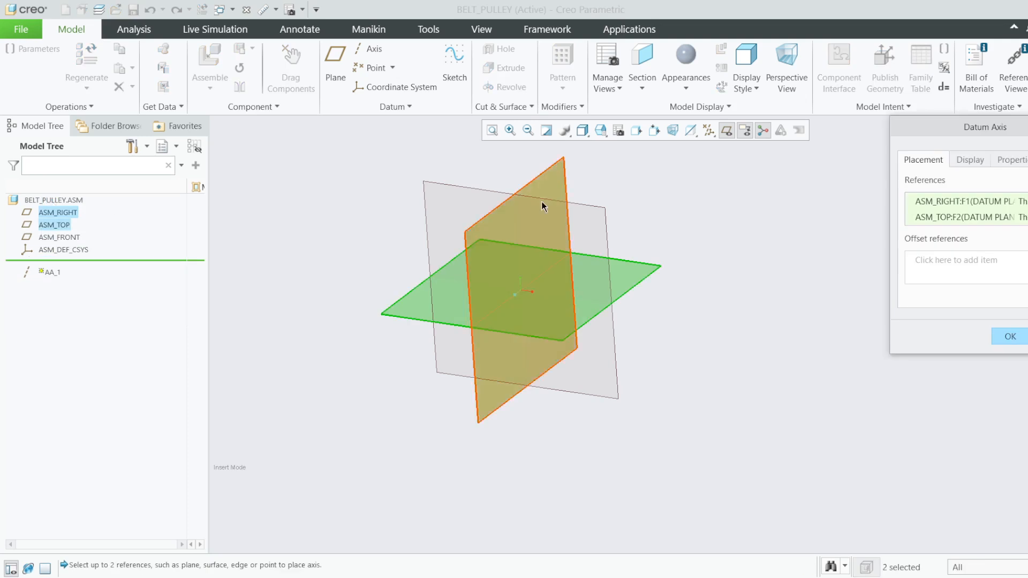
drag(958, 127, 309, 129)
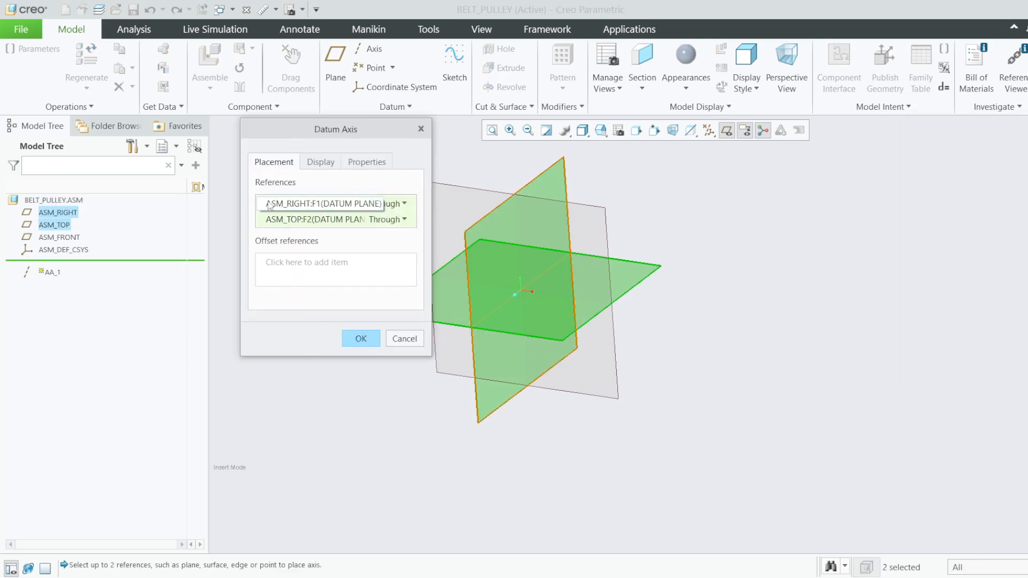
click(367, 162)
double_click(326, 194)
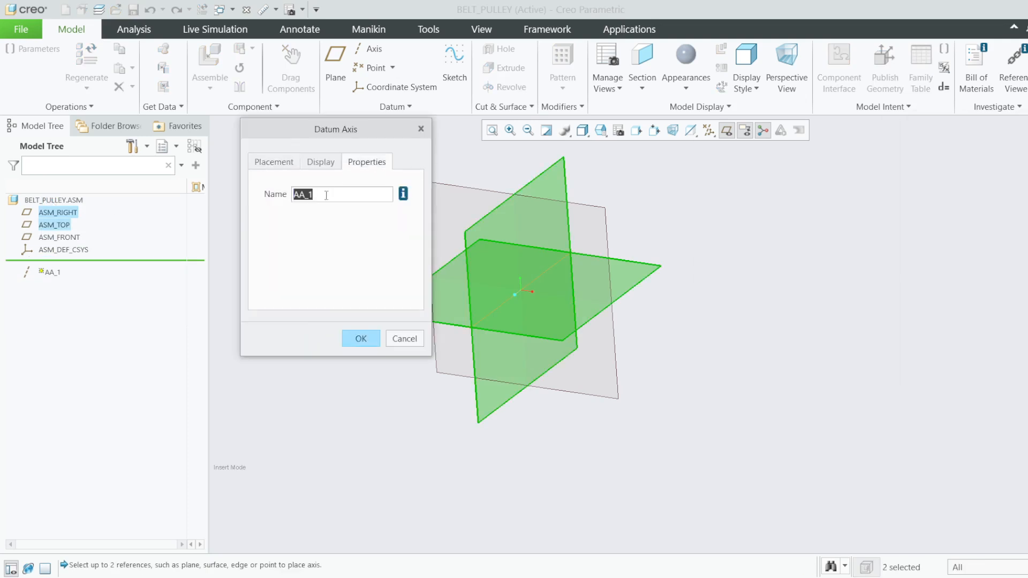
text(Right_Top_Intersection)
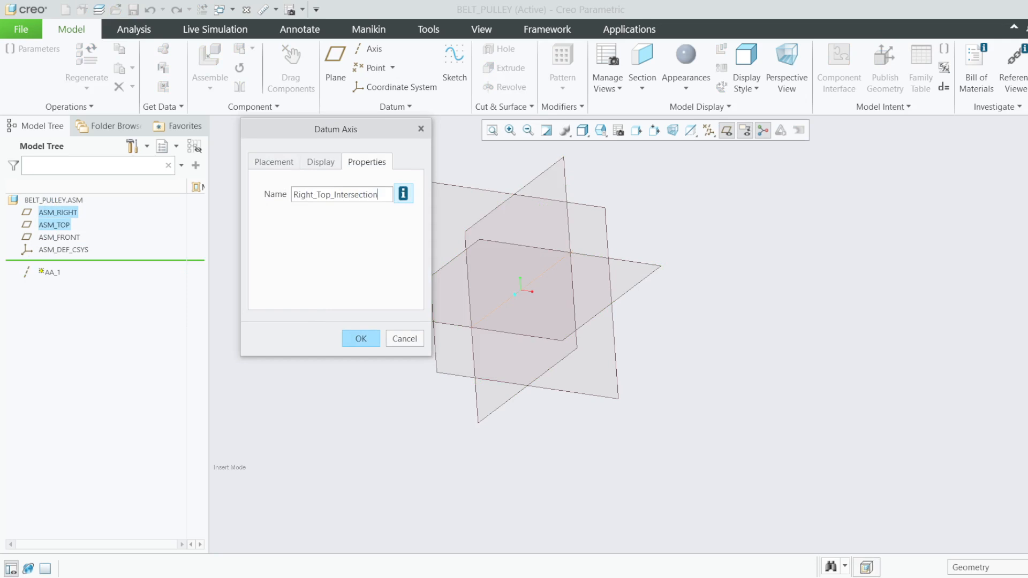
key(Return)
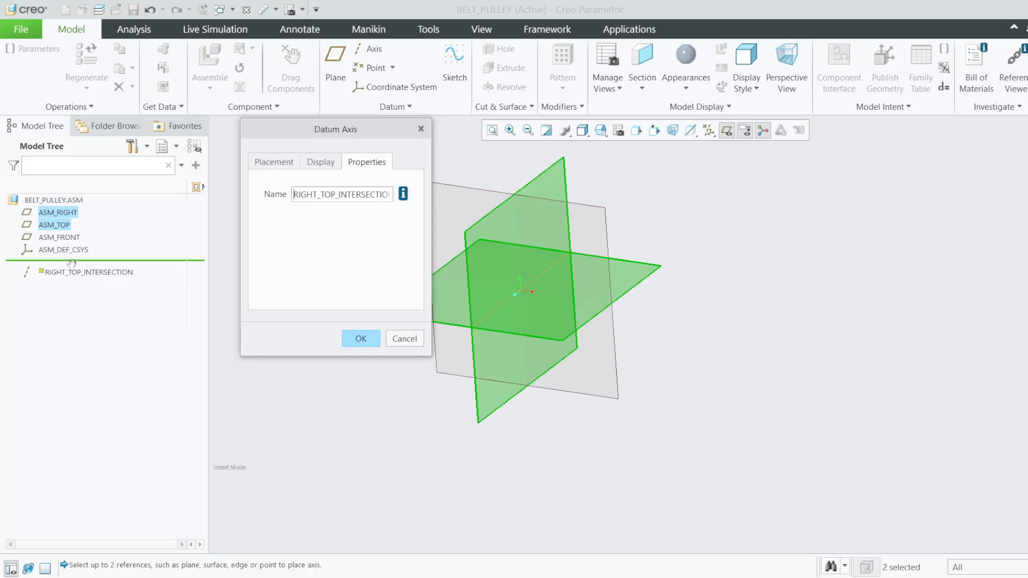
click(362, 339)
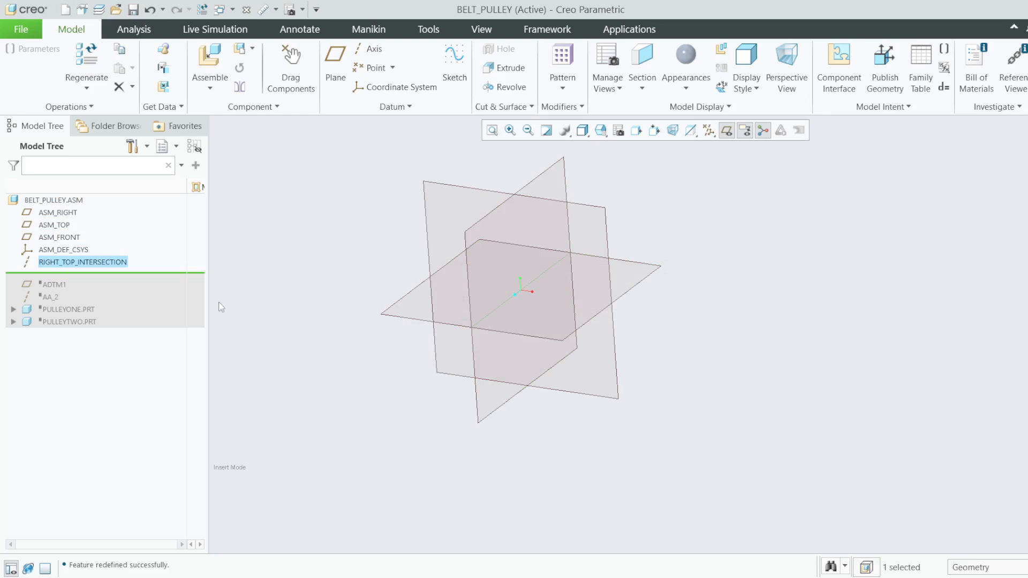
Step: Roll the assembly history forward to include ADTM1 and open that plane's definition to review its offset from ASM_RIGHT
drag(139, 274, 136, 291)
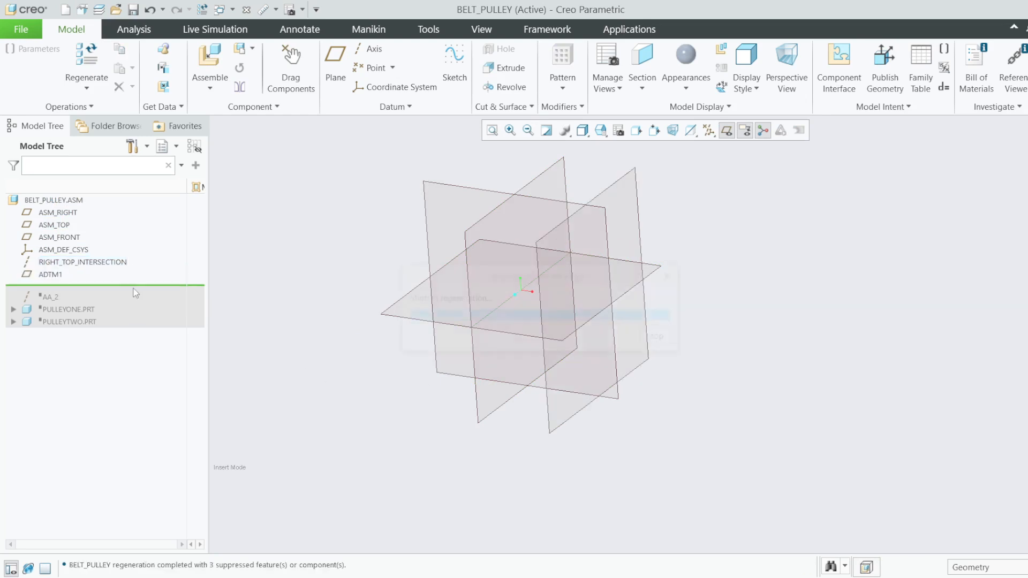
click(54, 275)
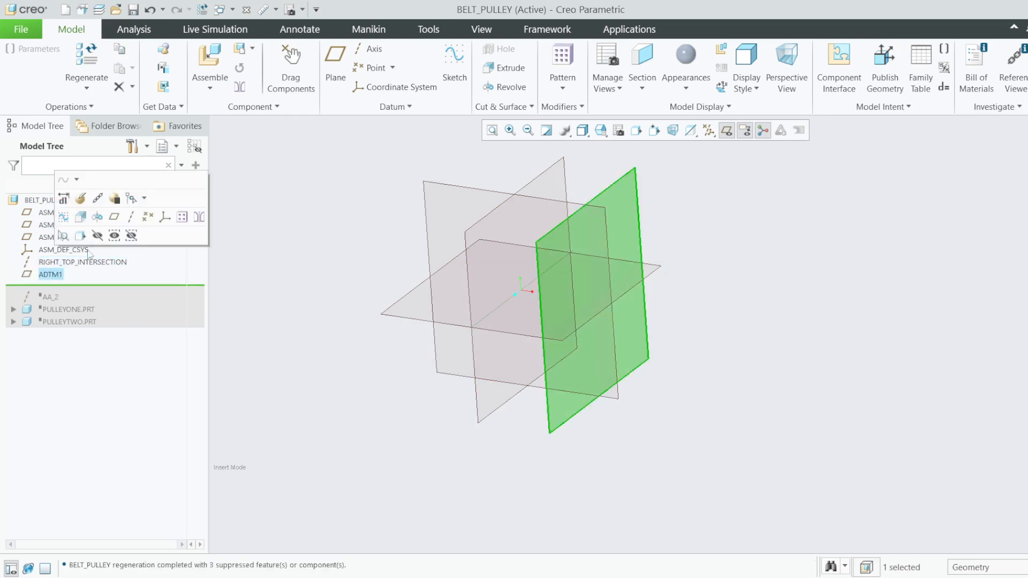
click(79, 200)
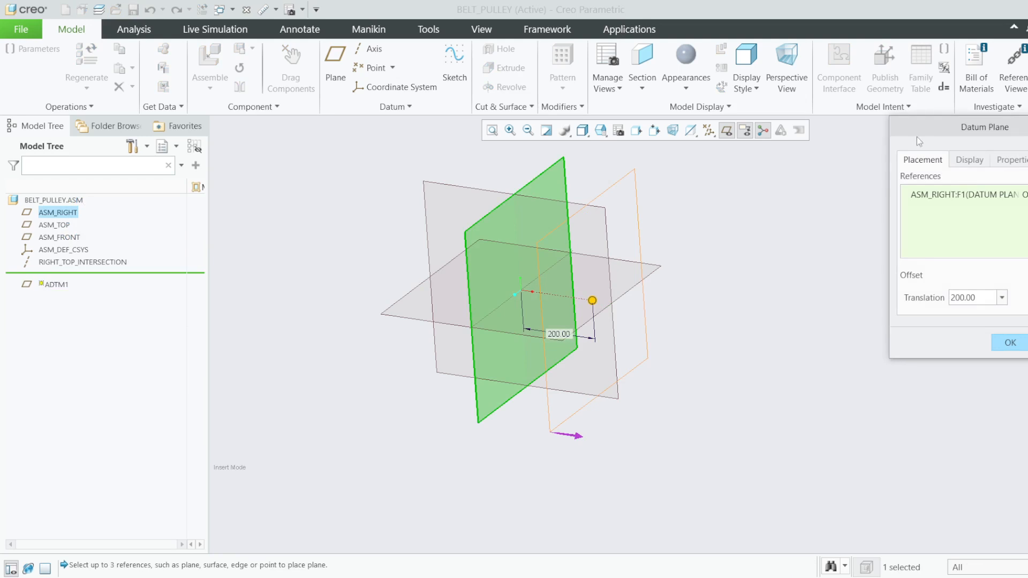
drag(917, 134, 794, 152)
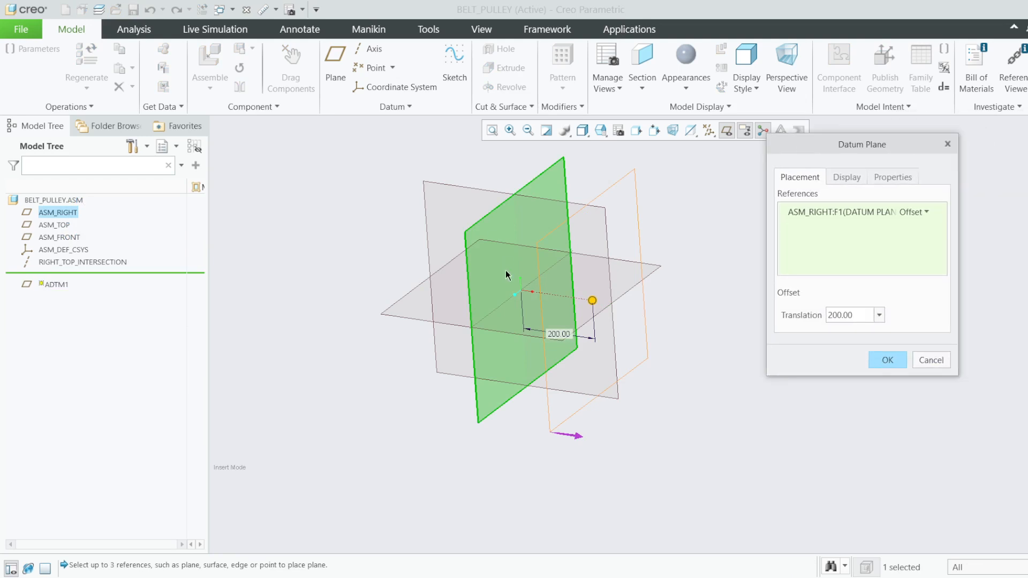
Step: Rename the plane offset from ASM_RIGHT as DATUM_PLANE
click(892, 177)
double_click(840, 202)
text(20)
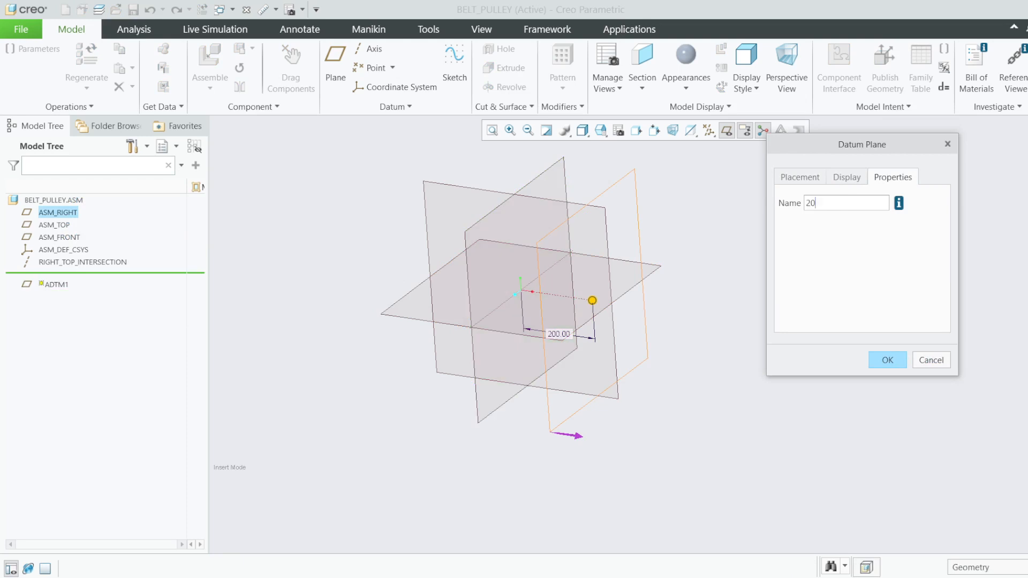
text(0mm_F)
key(BackSpace)
key(BackSpace)
key(BackSpace)
key(BackSpace)
key(BackSpace)
key(BackSpace)
key(BackSpace)
text(DA)
key(Return)
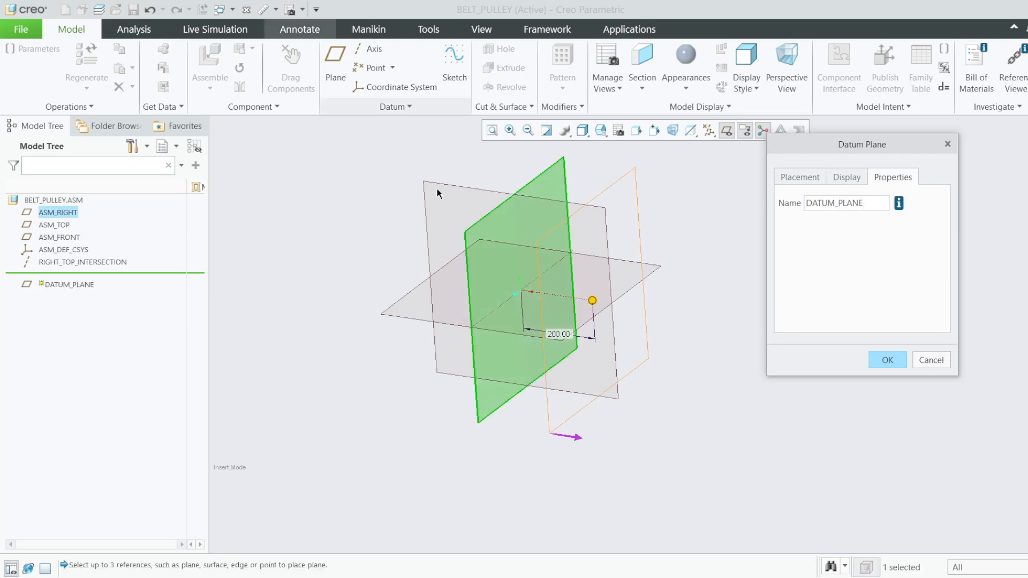
click(886, 361)
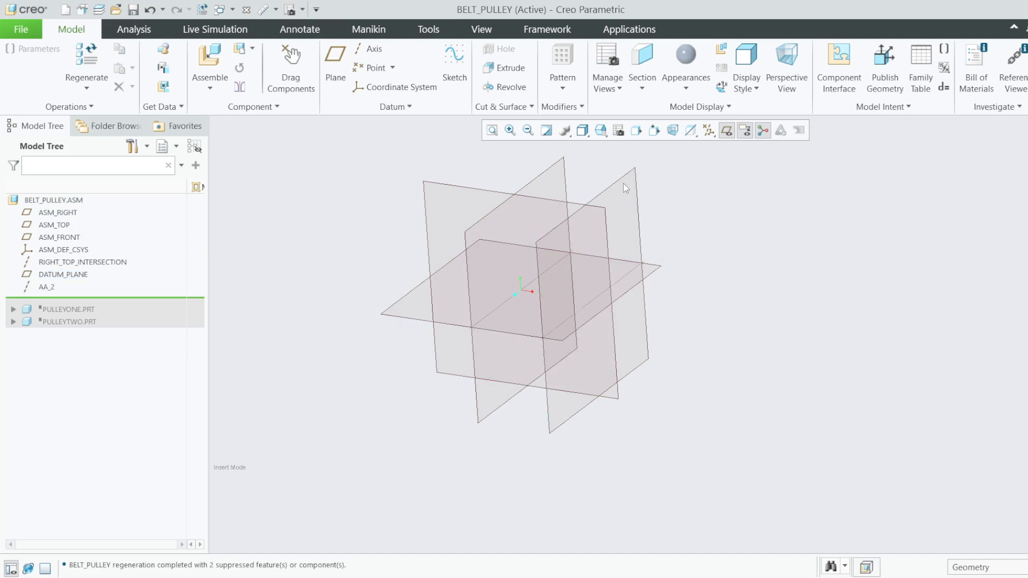
Step: Highlight the offset datum plane, edit the definition of axis AA_2 and rename it TOP_DATUM_INTERSECTION
click(645, 252)
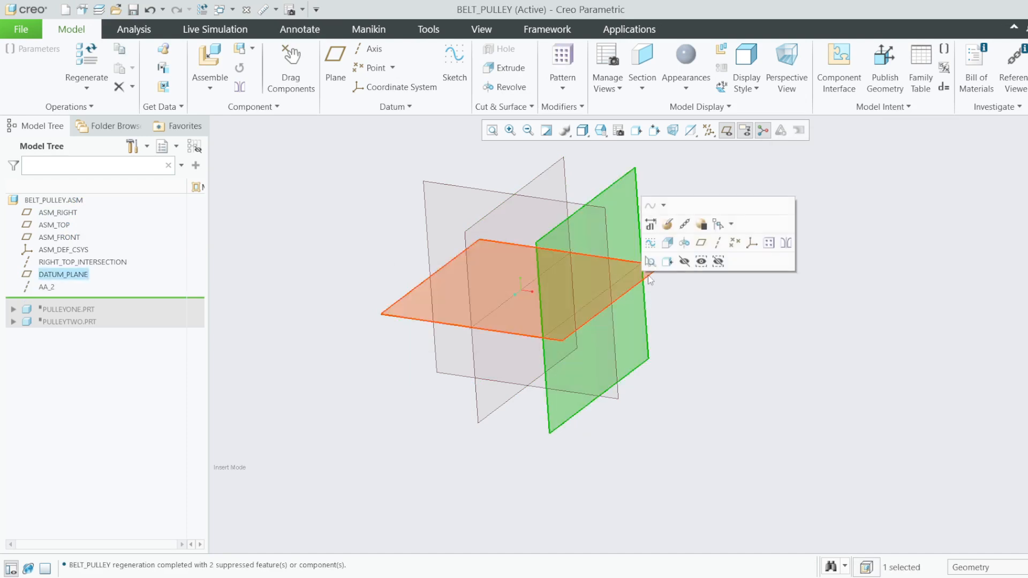
right_click(48, 289)
click(63, 227)
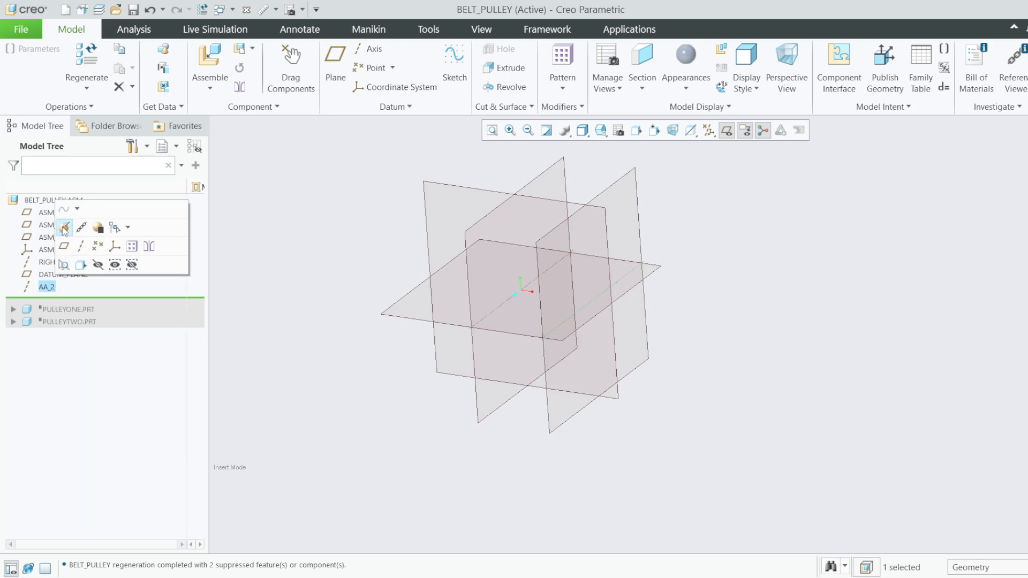
click(961, 161)
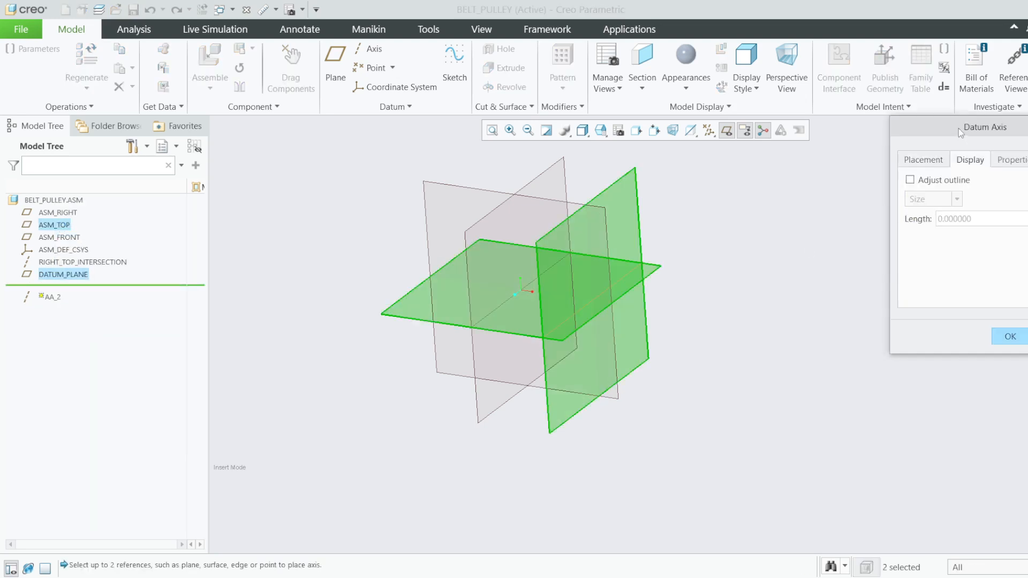
drag(958, 127, 784, 128)
click(842, 162)
double_click(820, 194)
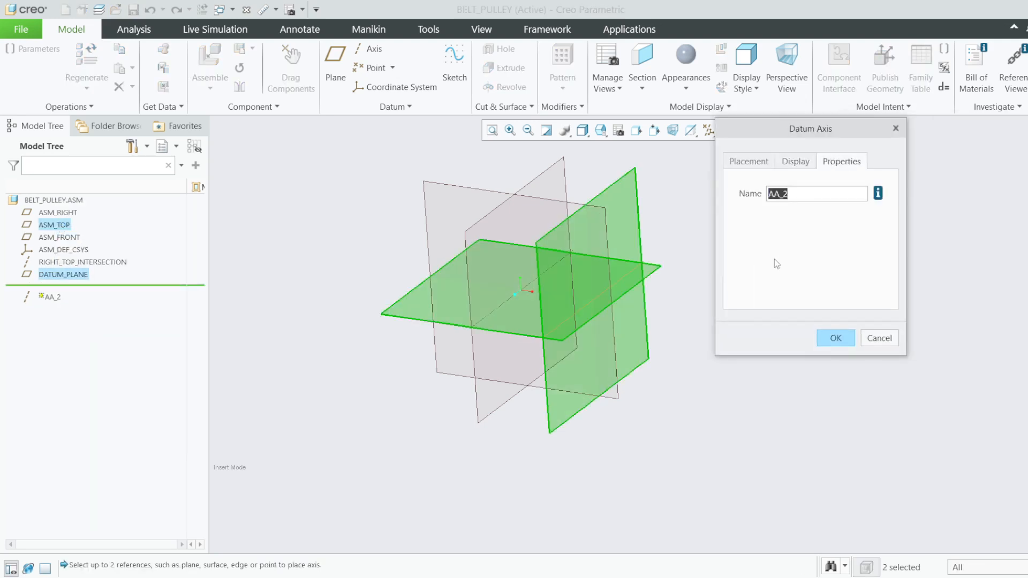
text(TOP)
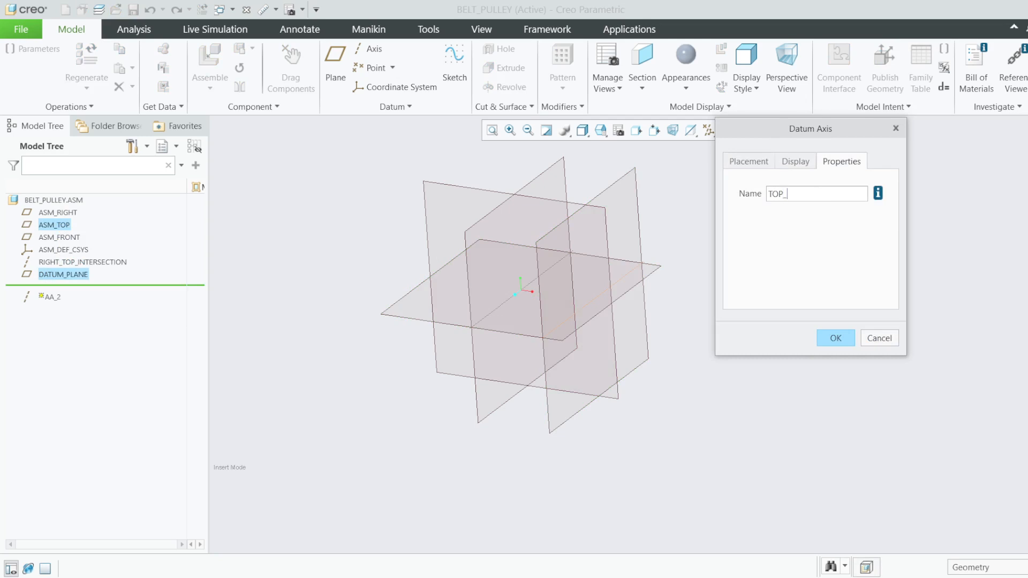
text(_DATUM_INTERSECTION)
click(757, 267)
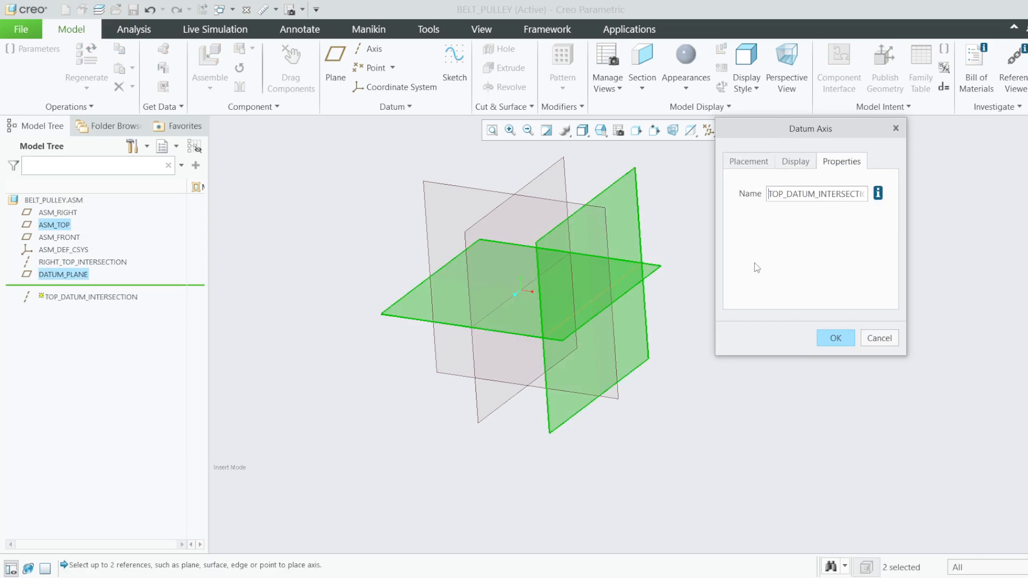
click(834, 339)
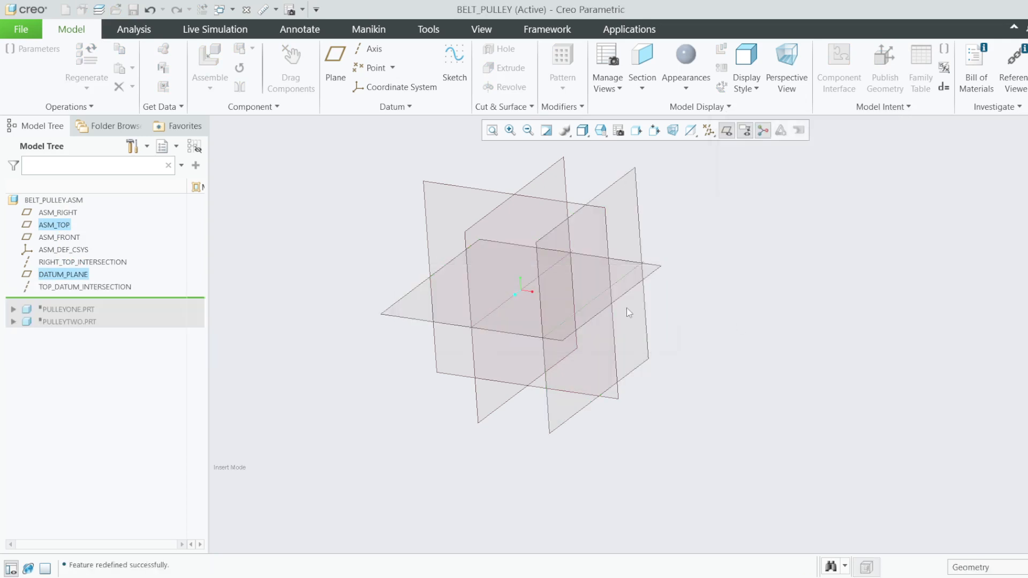
Step: Roll the assembly history forward to include PULLEYONE.PRT
drag(140, 302, 141, 312)
scroll(511, 292, up, 3)
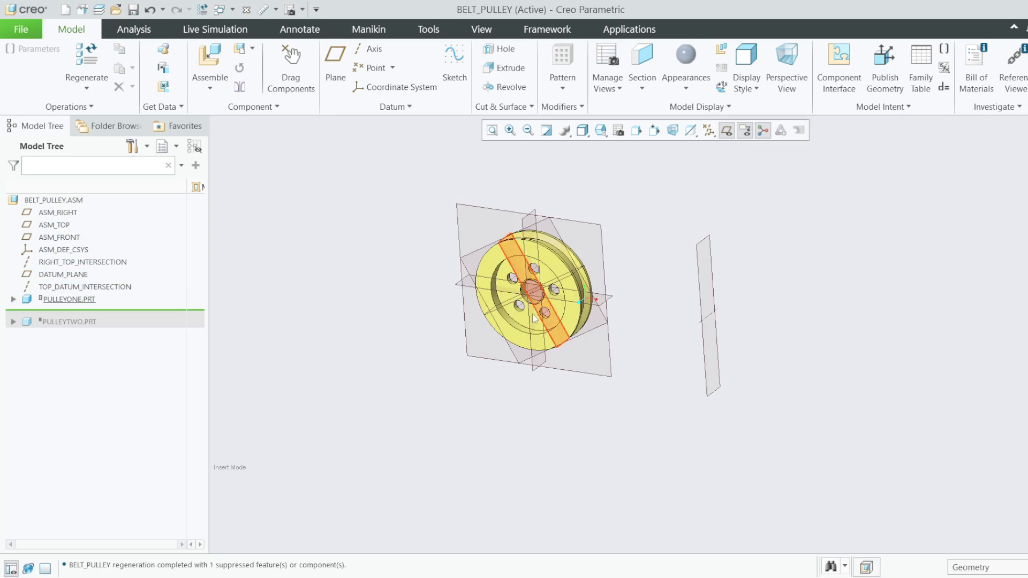
right_click(57, 299)
click(97, 327)
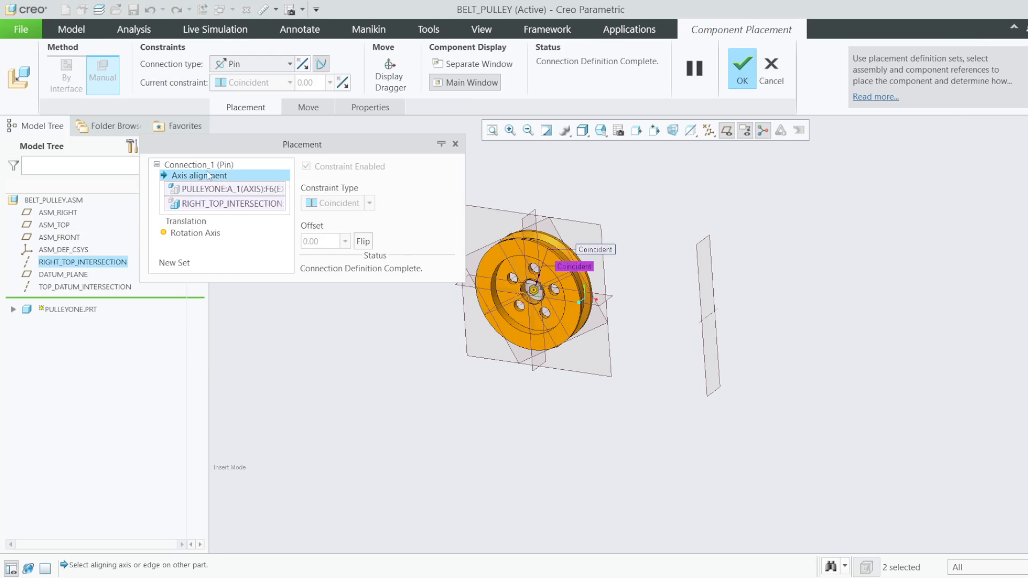
right_click(218, 172)
click(224, 176)
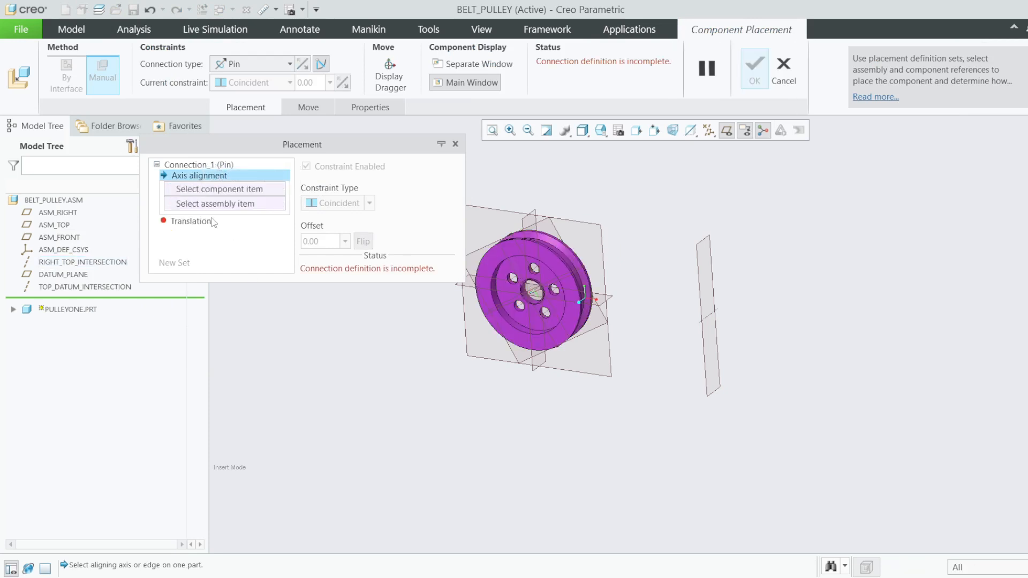
right_click(203, 173)
click(229, 169)
click(783, 69)
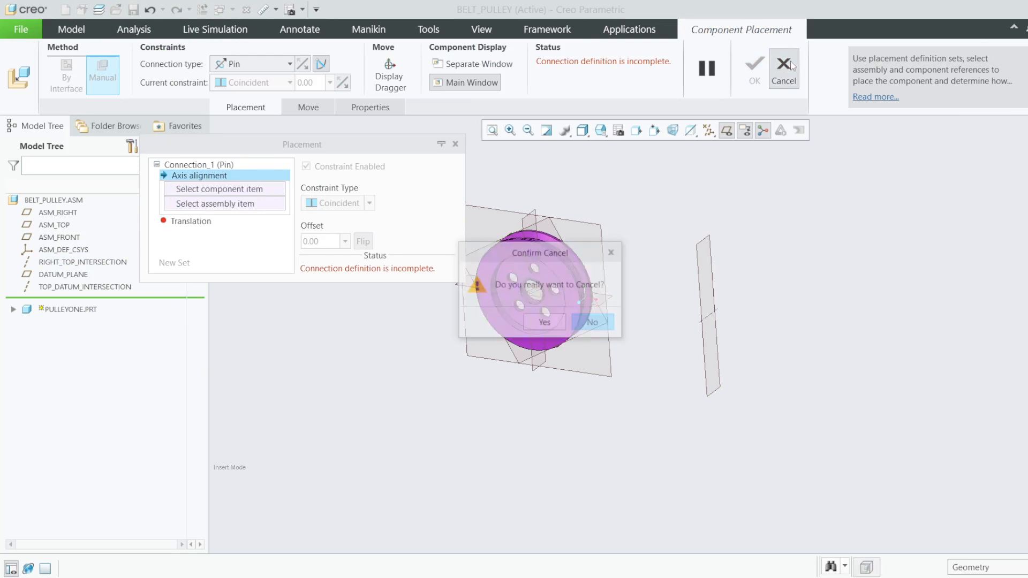
click(545, 323)
Step: Roll the assembly history forward past PULLEYTWO.PRT so both pulleys are included
scroll(528, 296, up, 2)
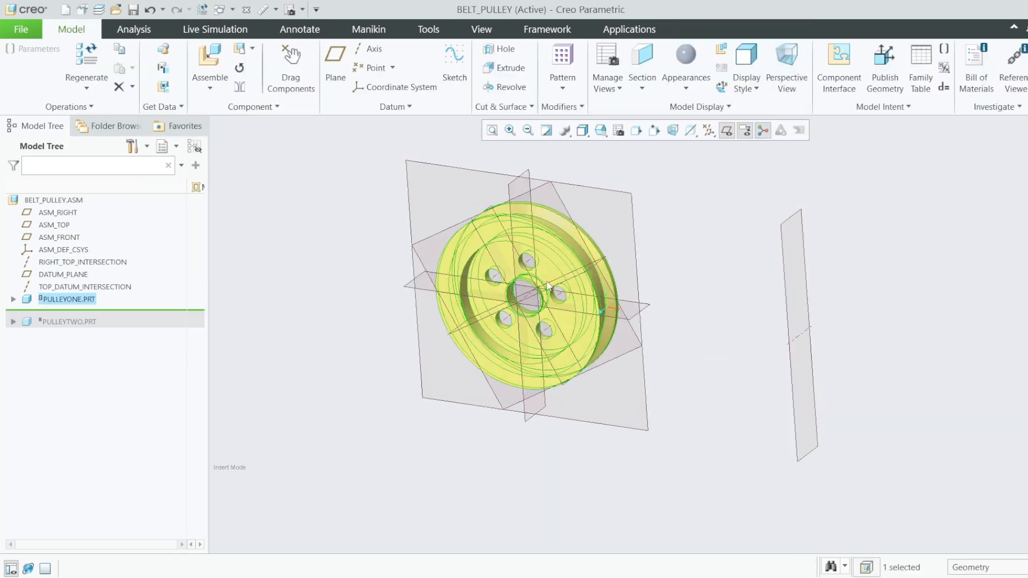
drag(102, 314, 102, 332)
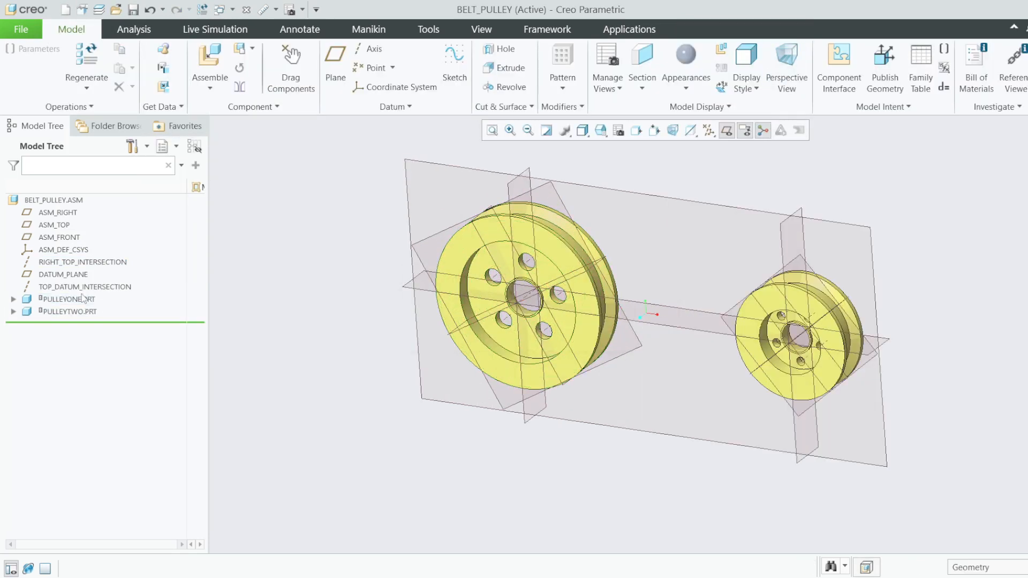
click(83, 298)
click(90, 236)
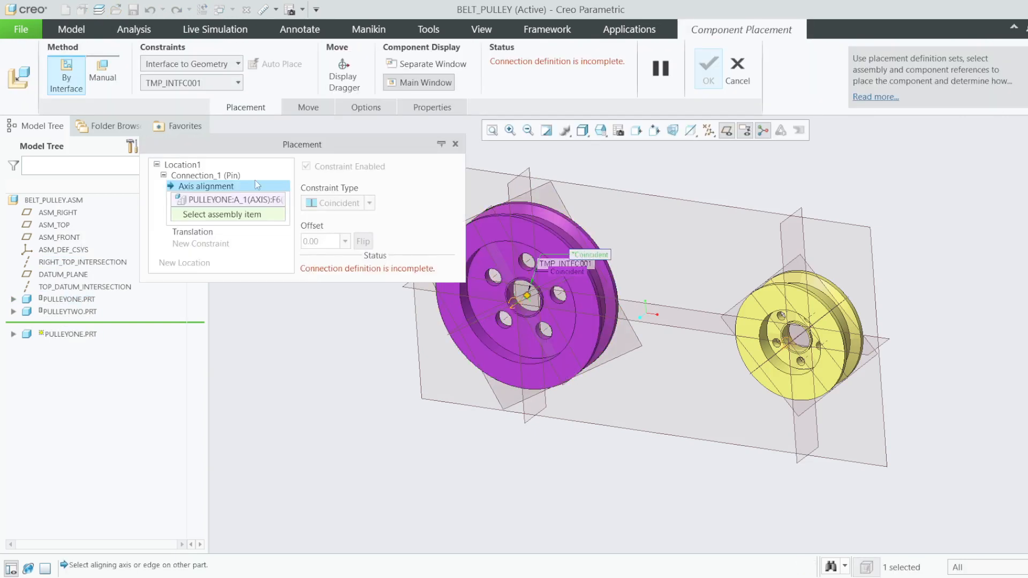
click(237, 65)
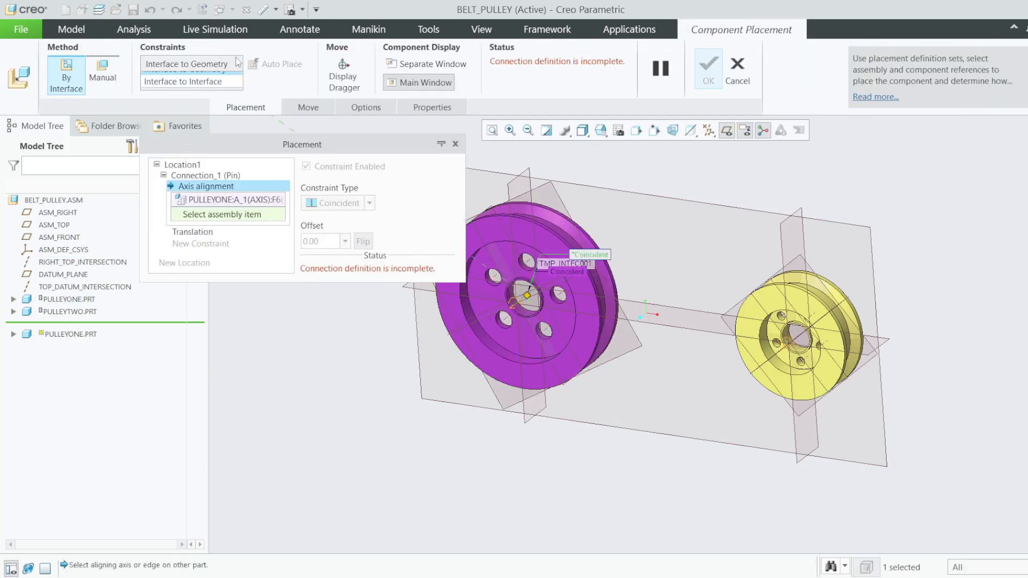
click(286, 319)
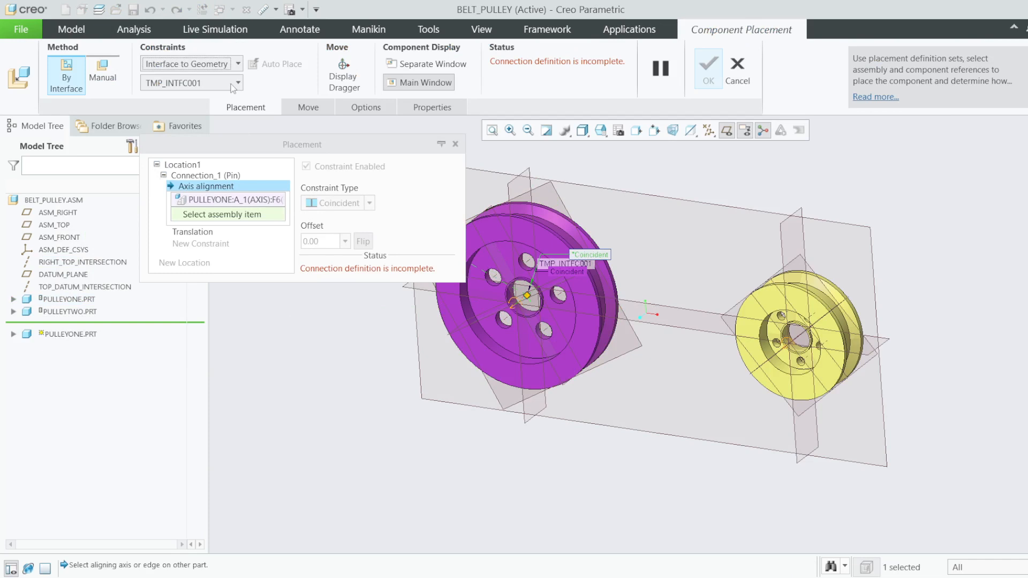
click(737, 73)
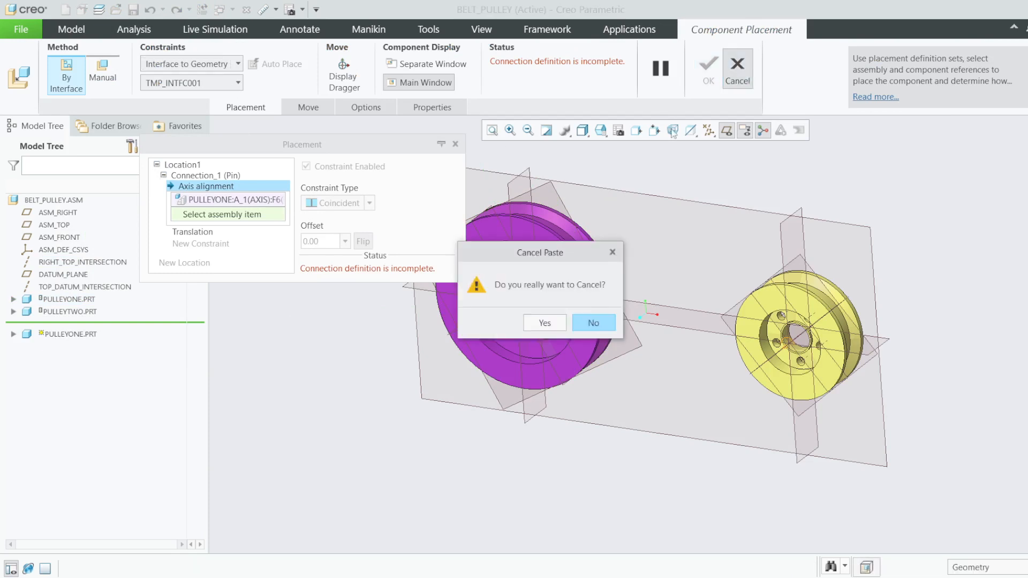
click(556, 325)
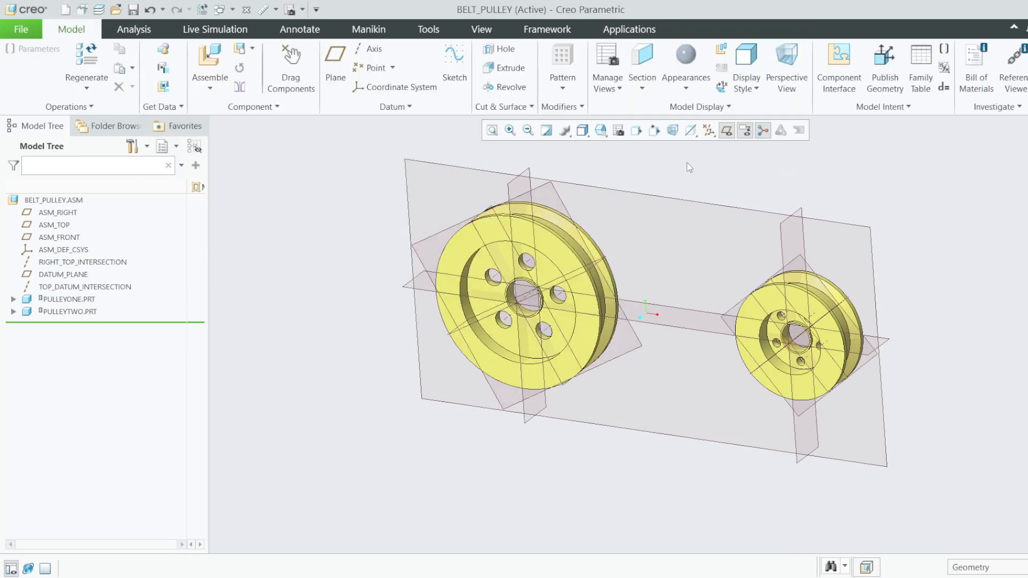
Step: Edit the definition of PULLEYONE.PRT, remove both axis alignment references and delete its Pin connection
right_click(68, 301)
click(109, 366)
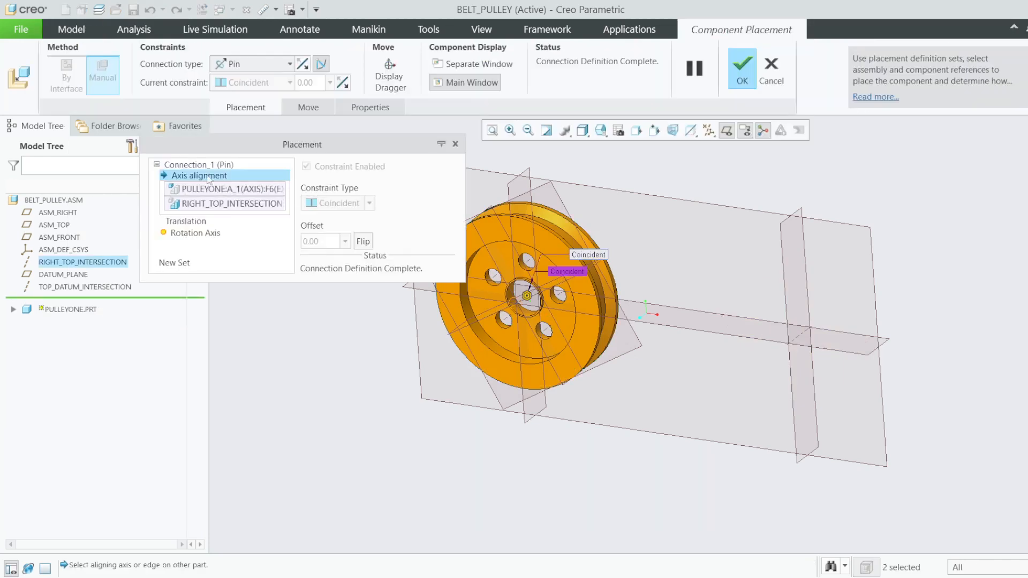
right_click(226, 191)
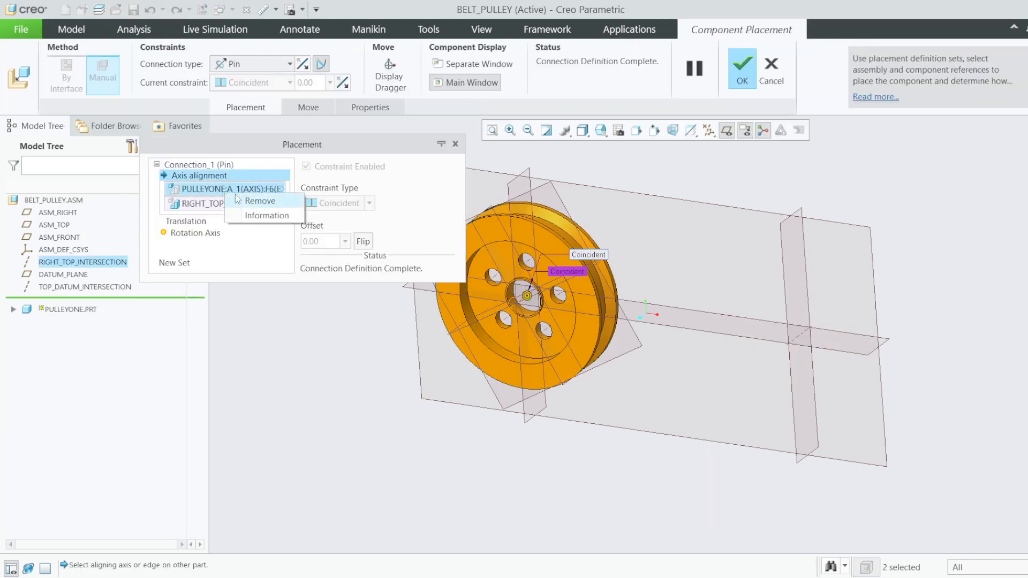
click(246, 199)
right_click(217, 202)
click(244, 207)
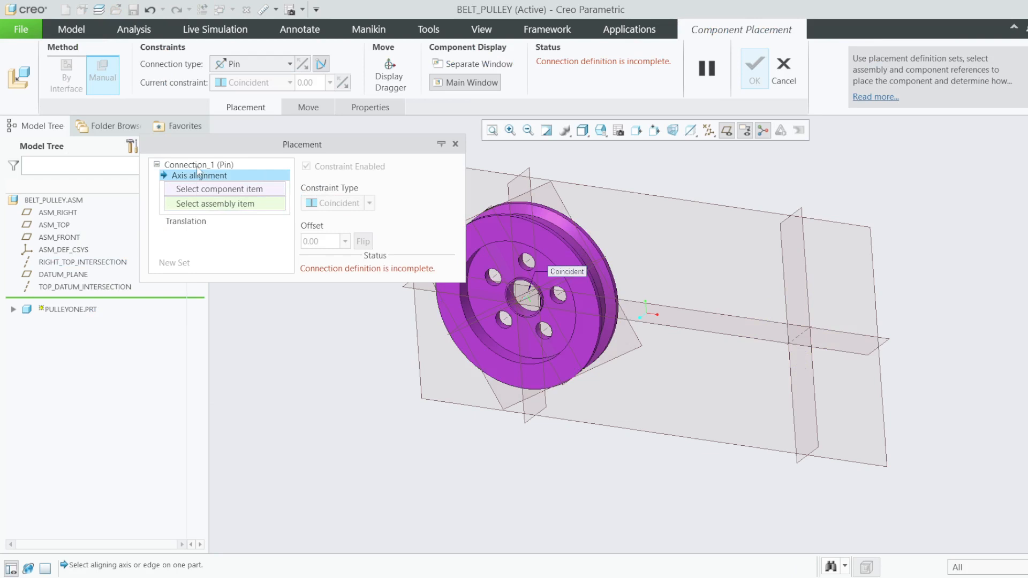
right_click(197, 167)
click(224, 175)
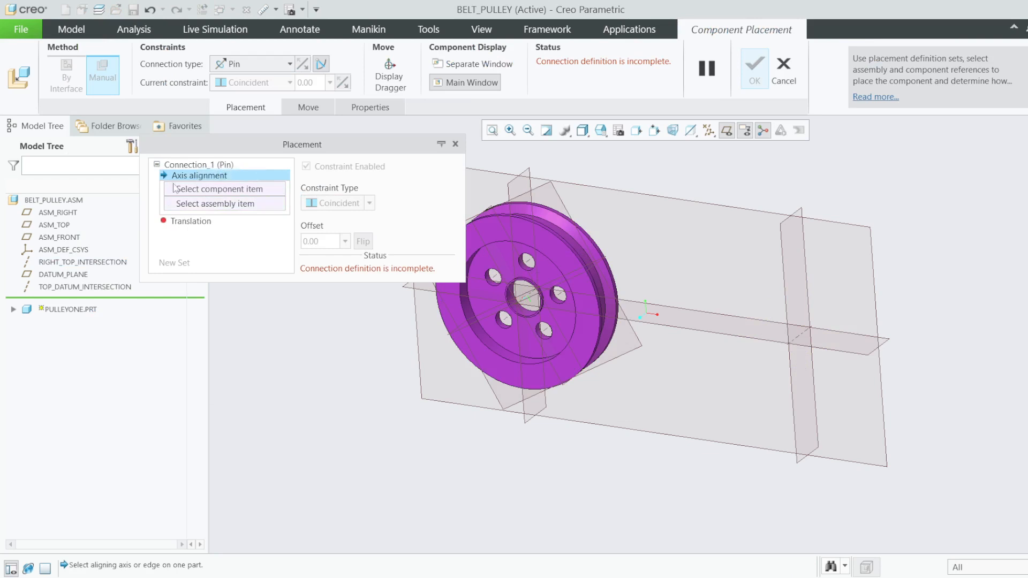
Step: Review the available connection types for PULLEYONE.PRT without changing Pin, and hide the datum planes
click(284, 64)
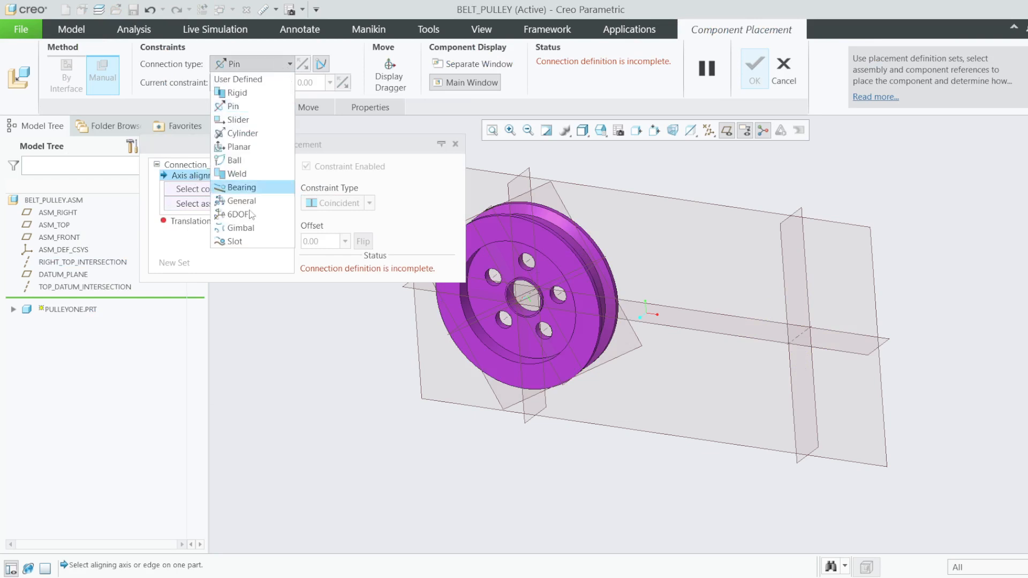
click(286, 379)
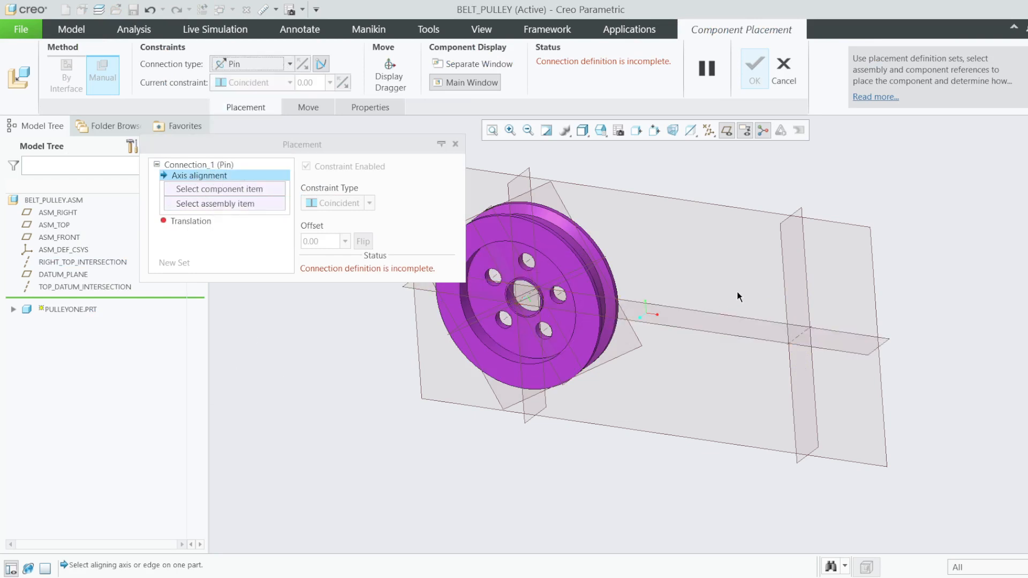
shift+middle_drag(487, 262, 547, 282)
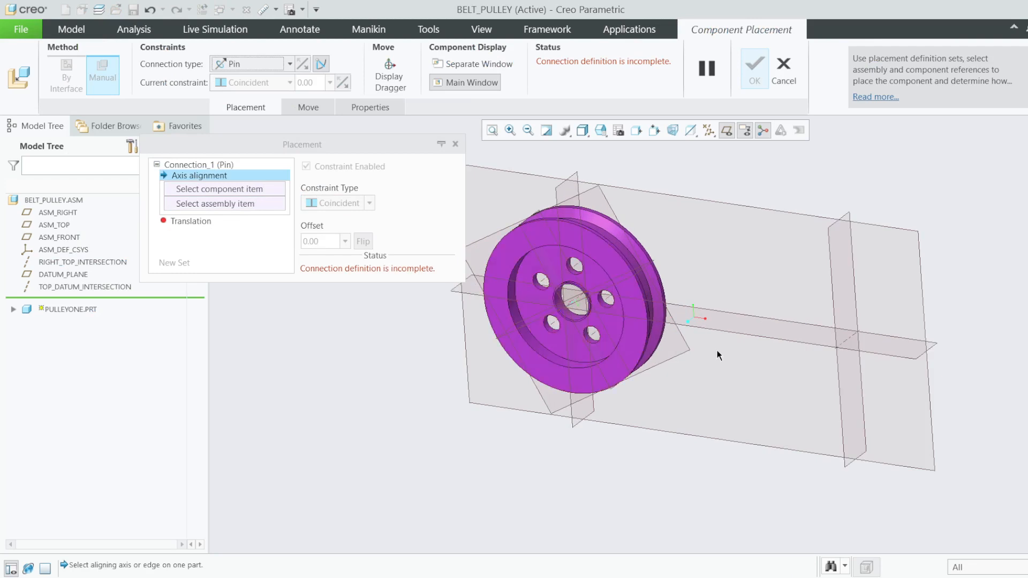
click(725, 131)
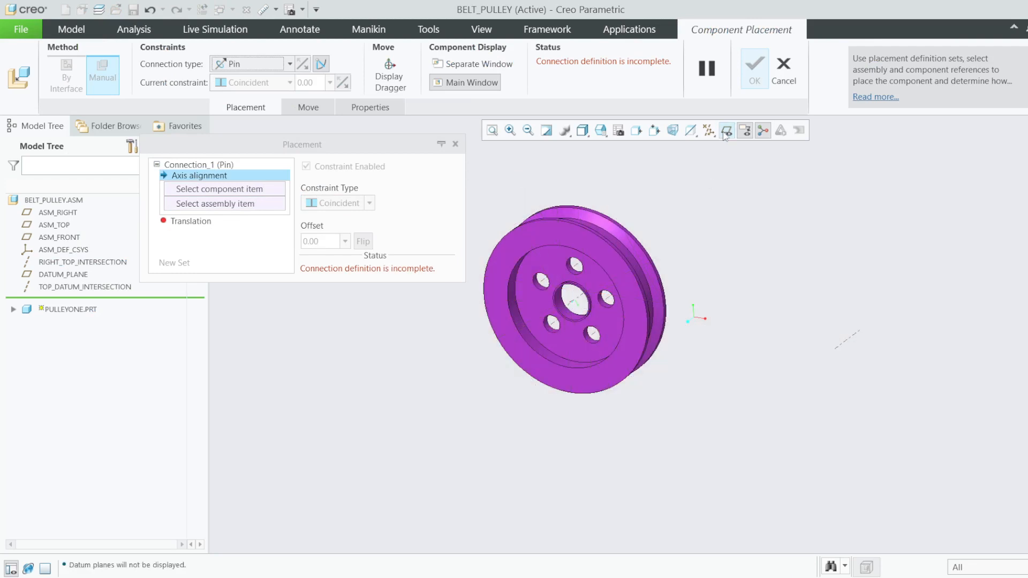
scroll(668, 276, up, 2)
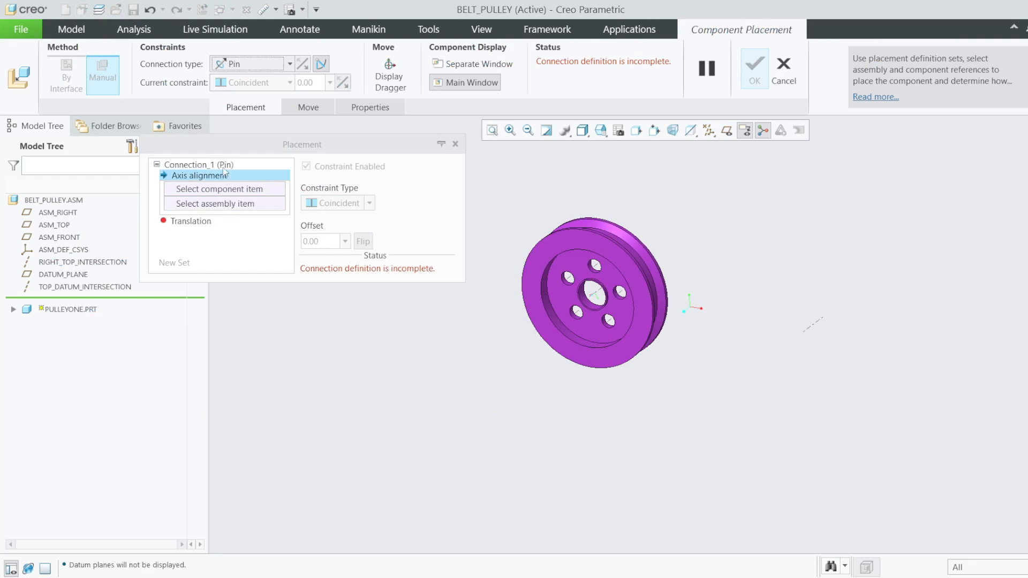
Step: Disable the axis alignment in PULLEYONE.PRT's Pin connection and accept the component placement
right_click(223, 167)
click(251, 173)
right_click(235, 161)
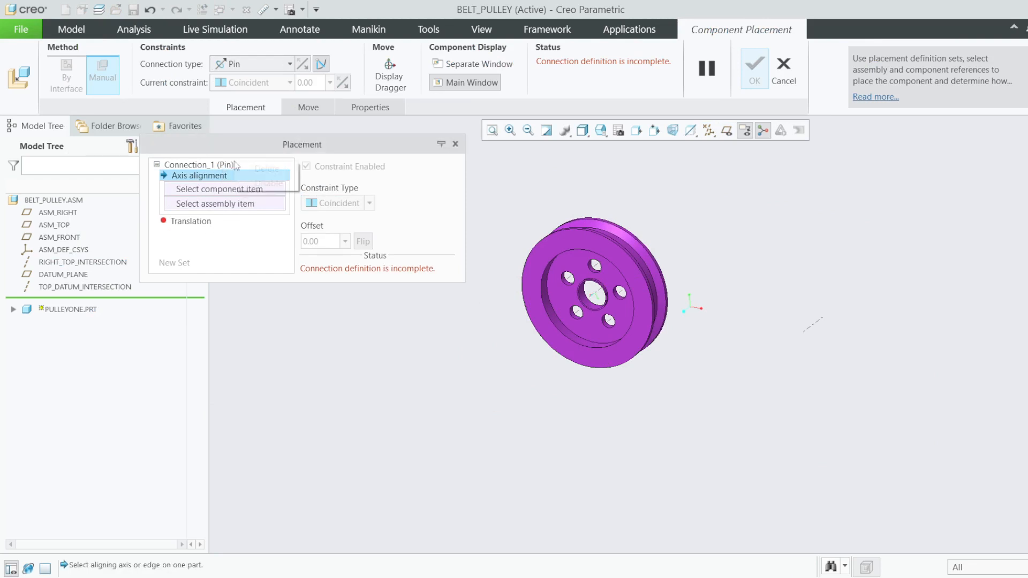
click(268, 183)
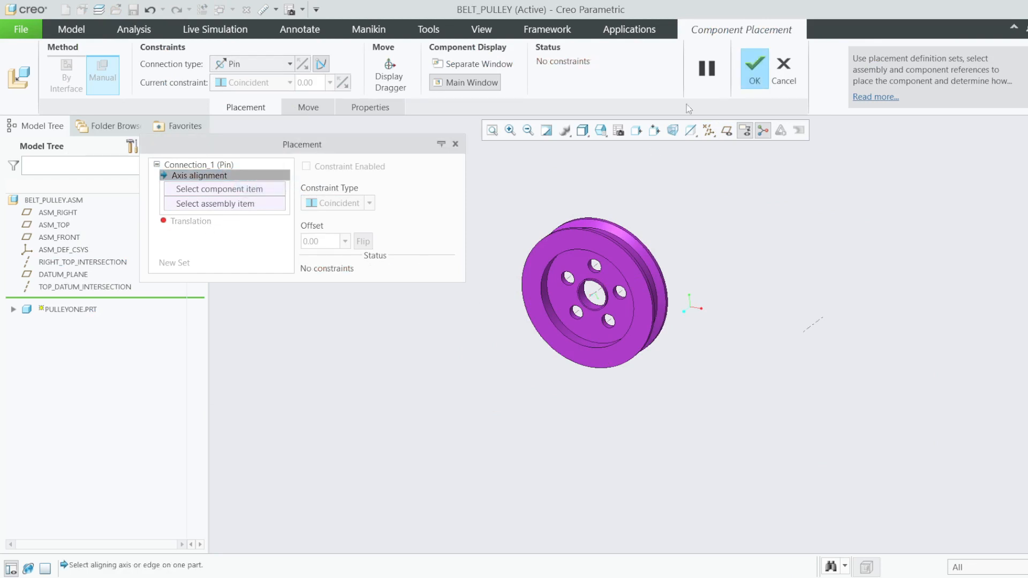
click(750, 63)
click(635, 255)
click(552, 246)
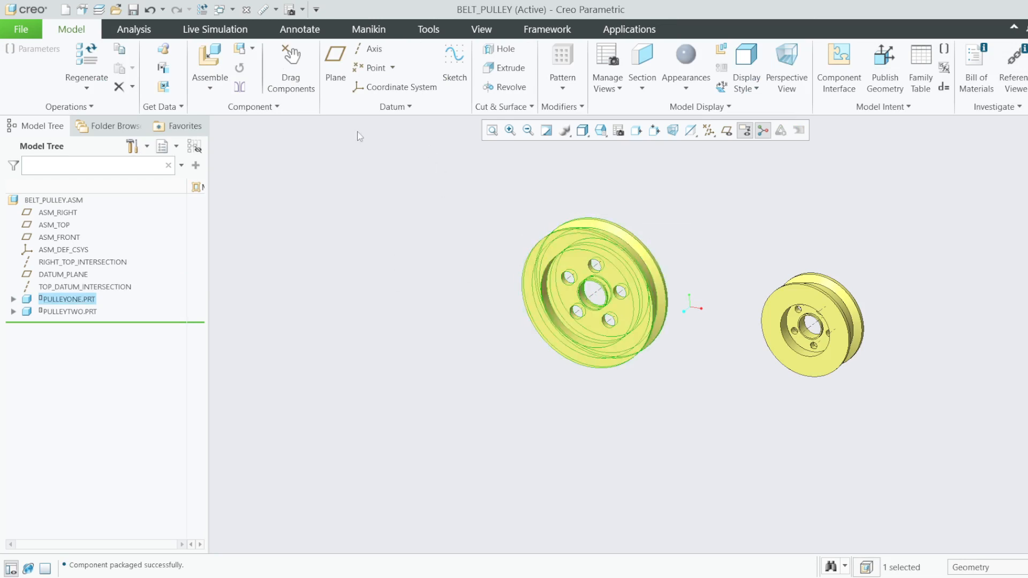
Step: Drag the unconstrained PULLEYONE.PRT away from its axis and rotate PULLEYTWO.PRT to test their freedom of movement
click(290, 59)
click(581, 251)
click(240, 265)
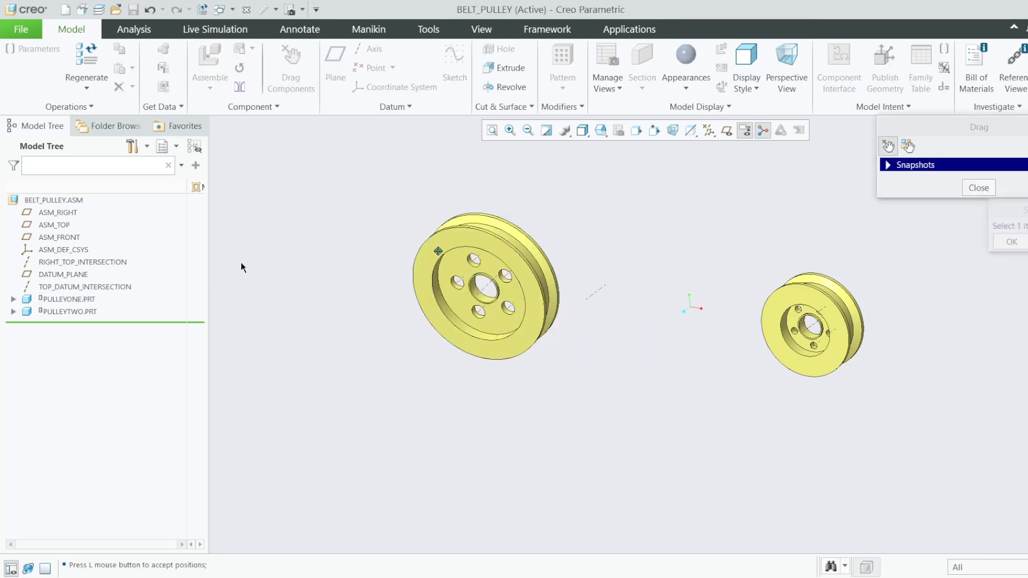
click(773, 316)
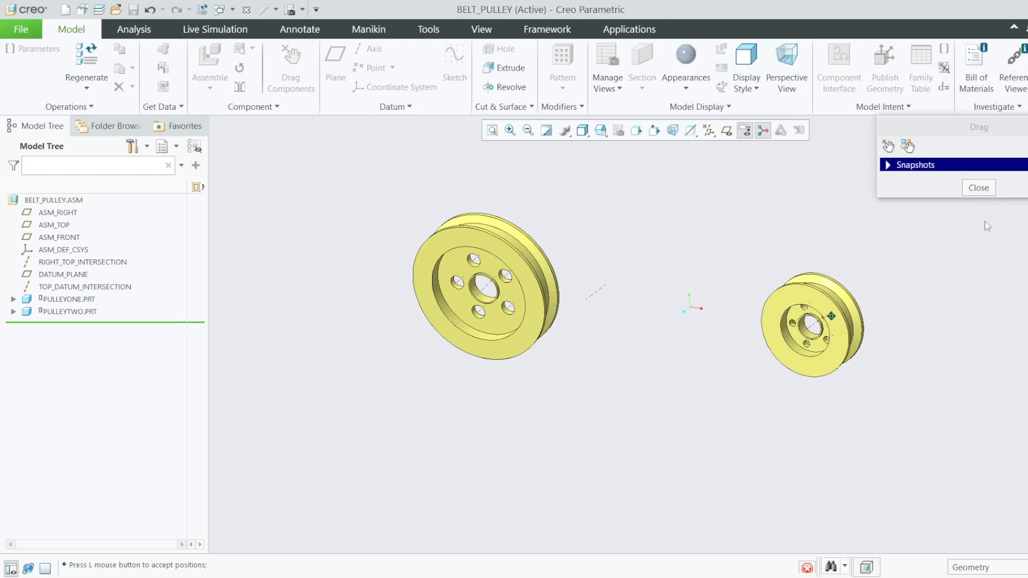
click(986, 224)
click(979, 188)
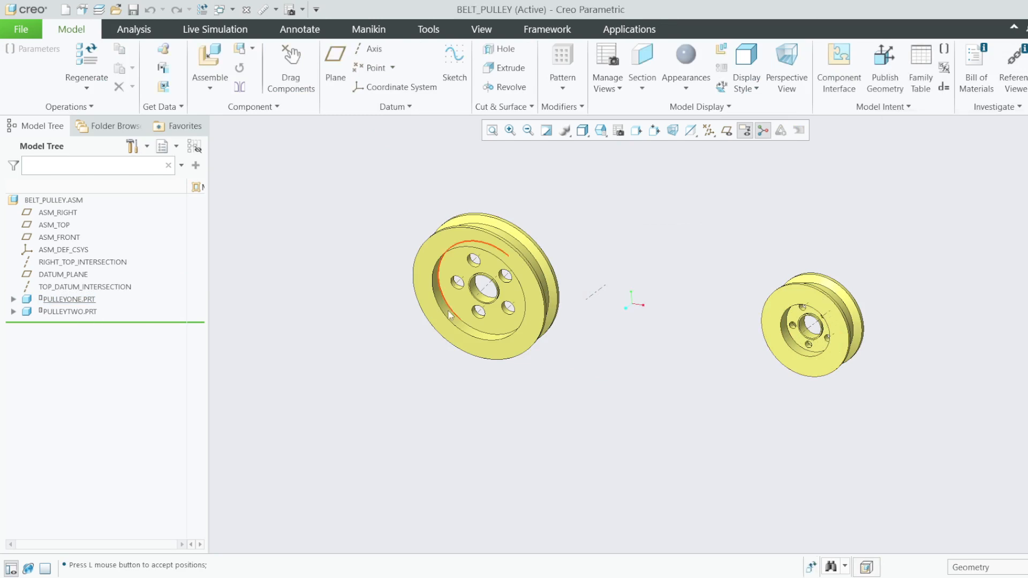
Step: Paste a copy of PULLEYONE.PRT into the assembly and place it with the Default constraint
right_click(66, 301)
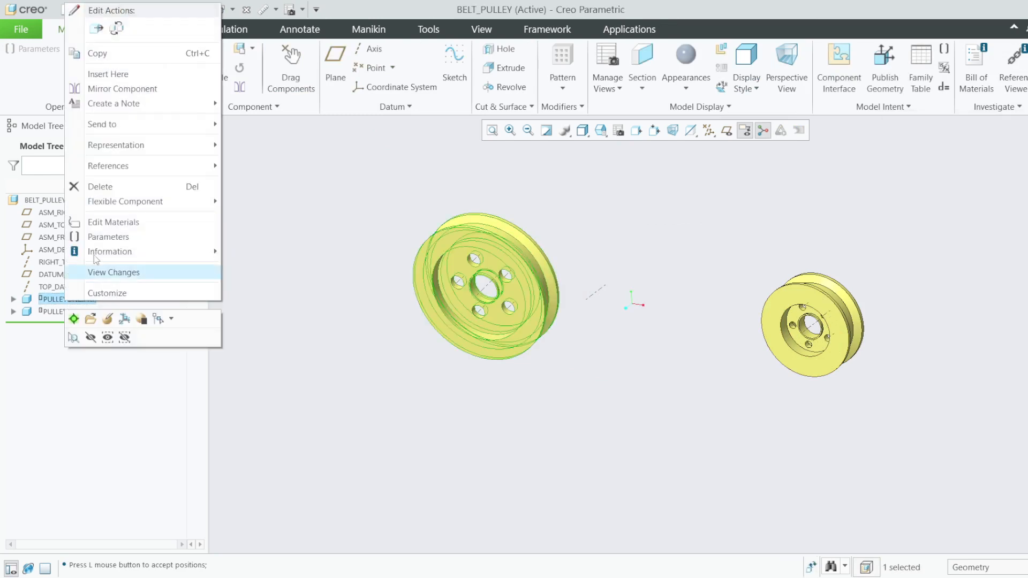
click(99, 54)
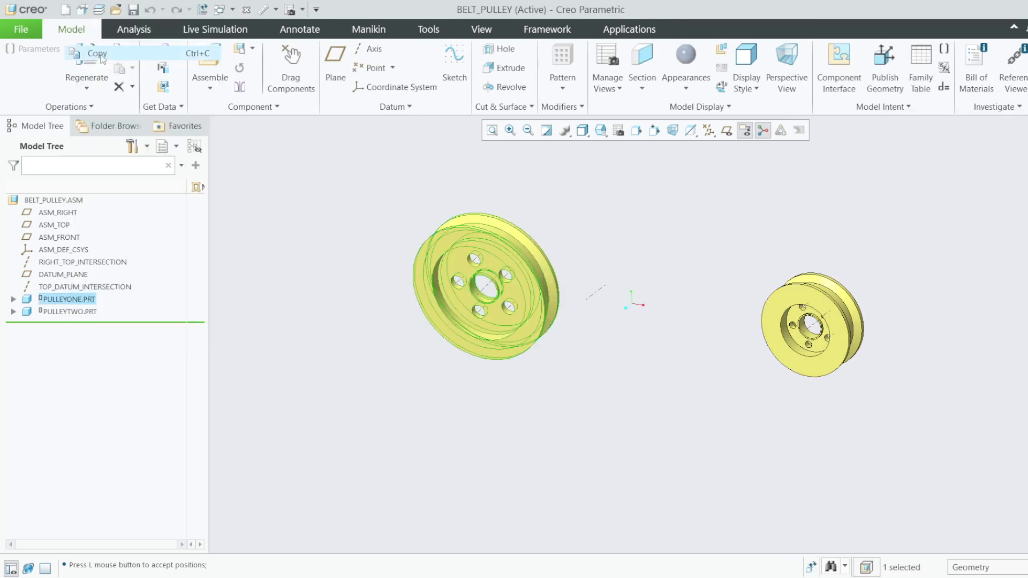
right_click(81, 287)
key(Escape)
right_click(68, 301)
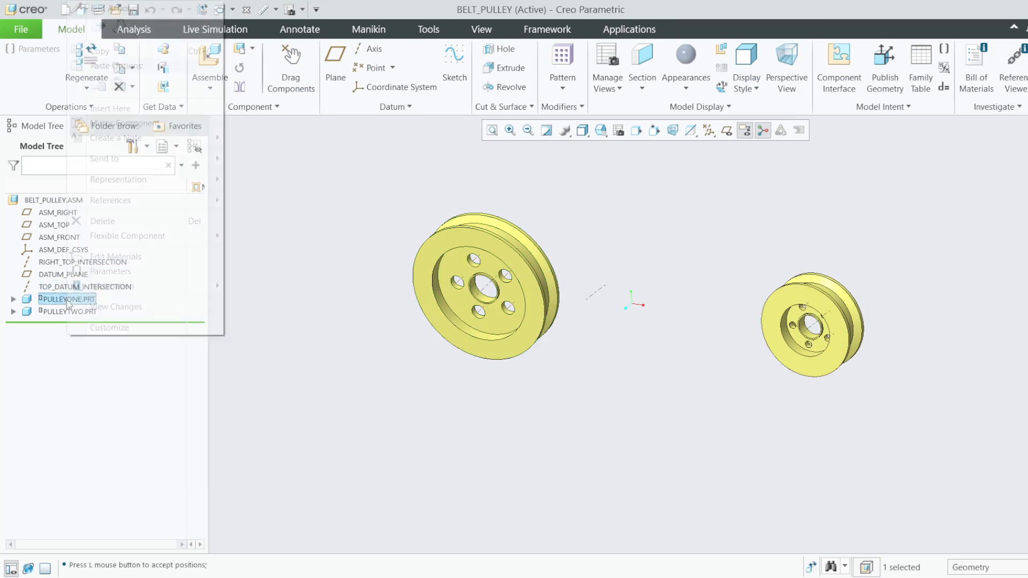
click(100, 83)
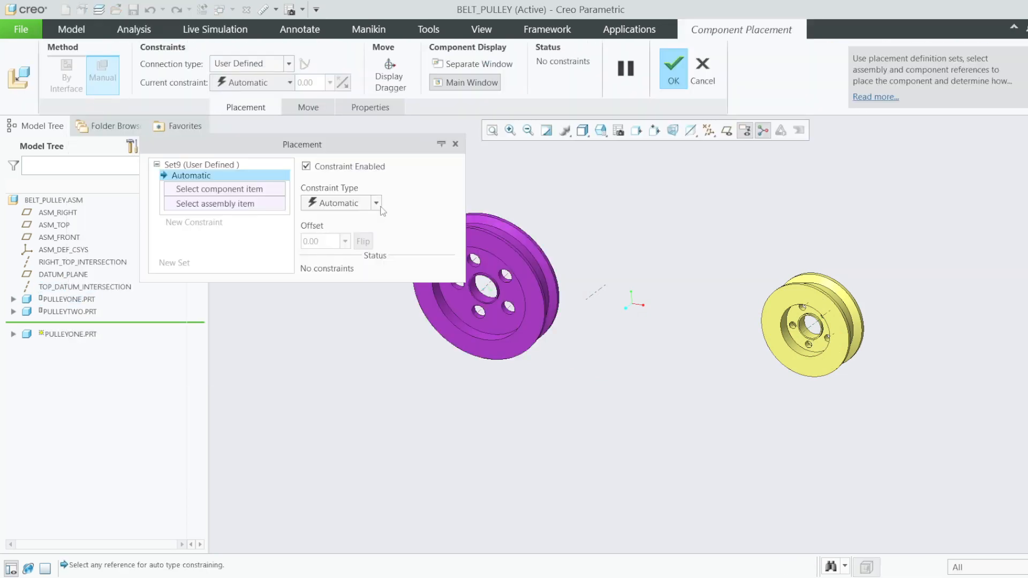
click(376, 203)
click(337, 350)
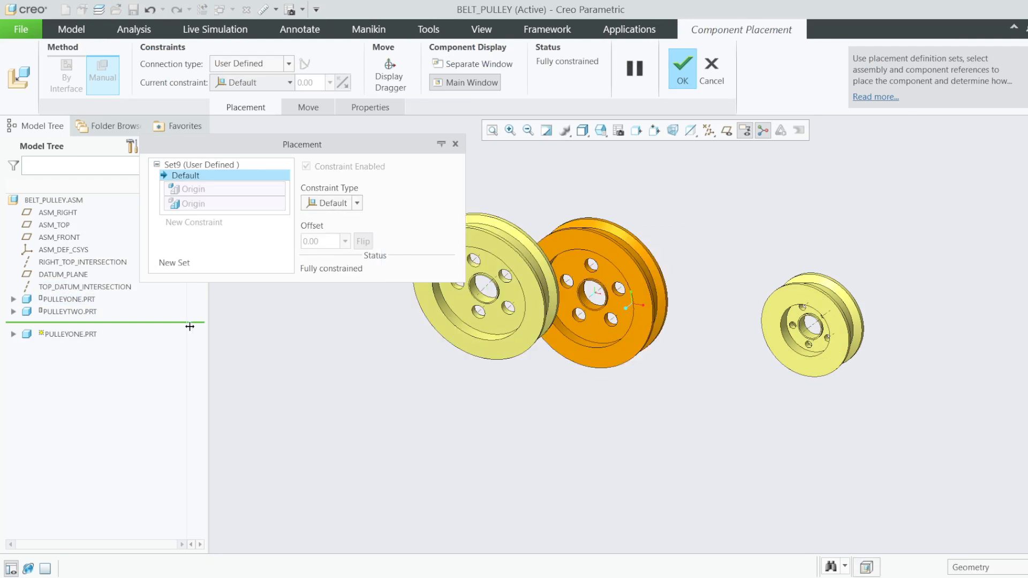
click(675, 77)
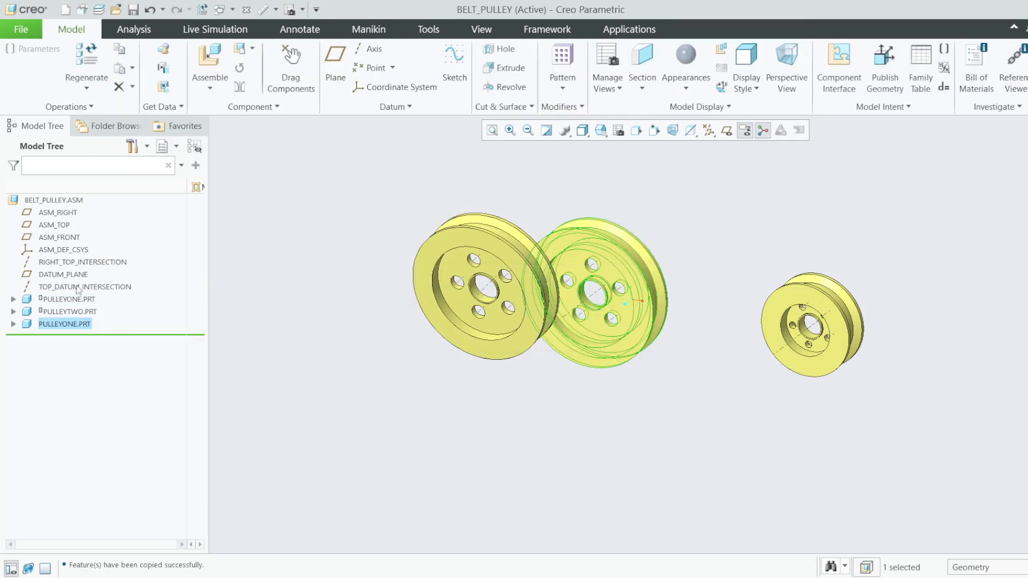
Step: Delete the original packaged PULLEYONE.PRT from the assembly
click(70, 301)
key(Delete)
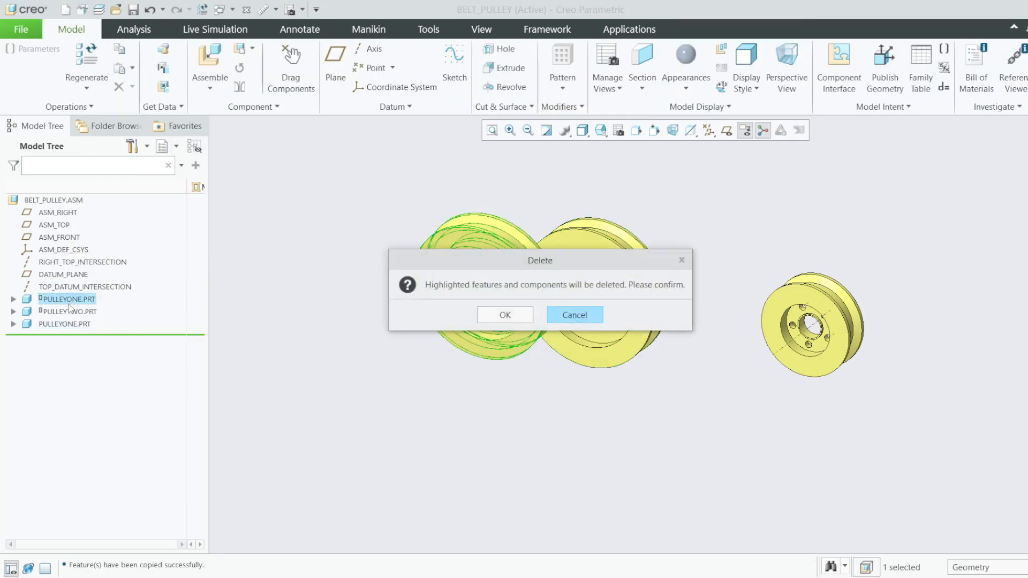
click(505, 315)
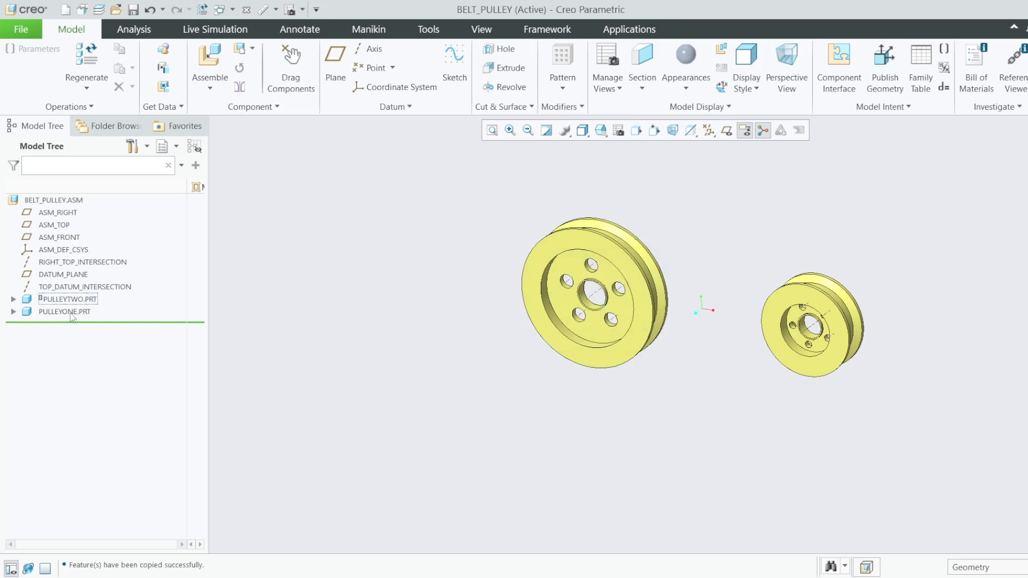
right_click(68, 302)
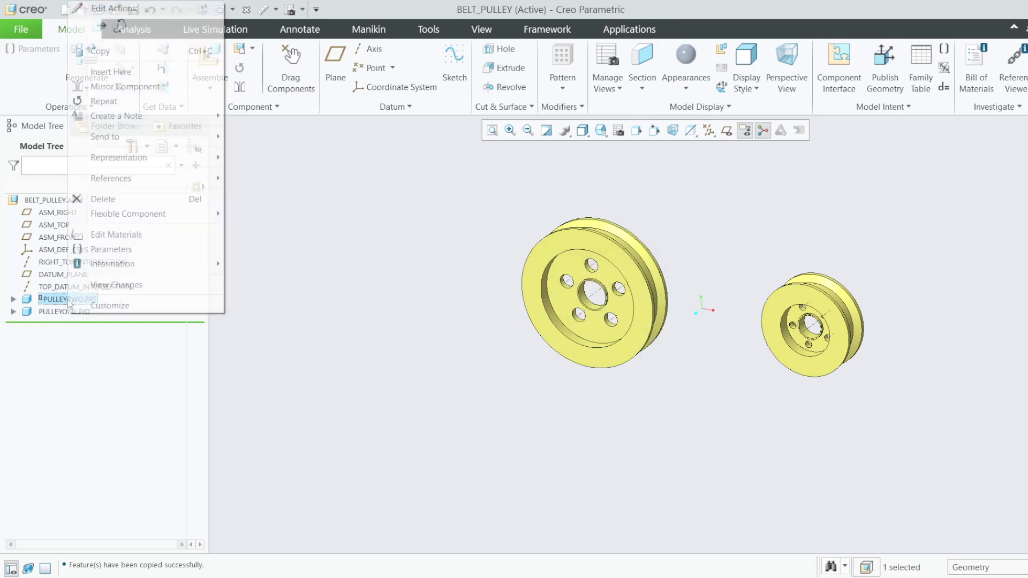
click(102, 49)
right_click(80, 299)
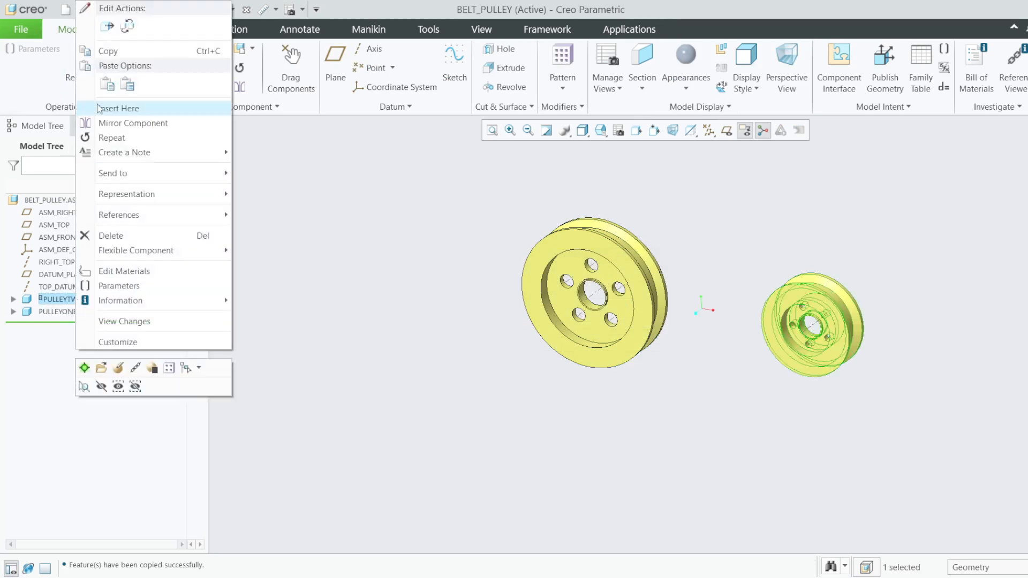
click(106, 88)
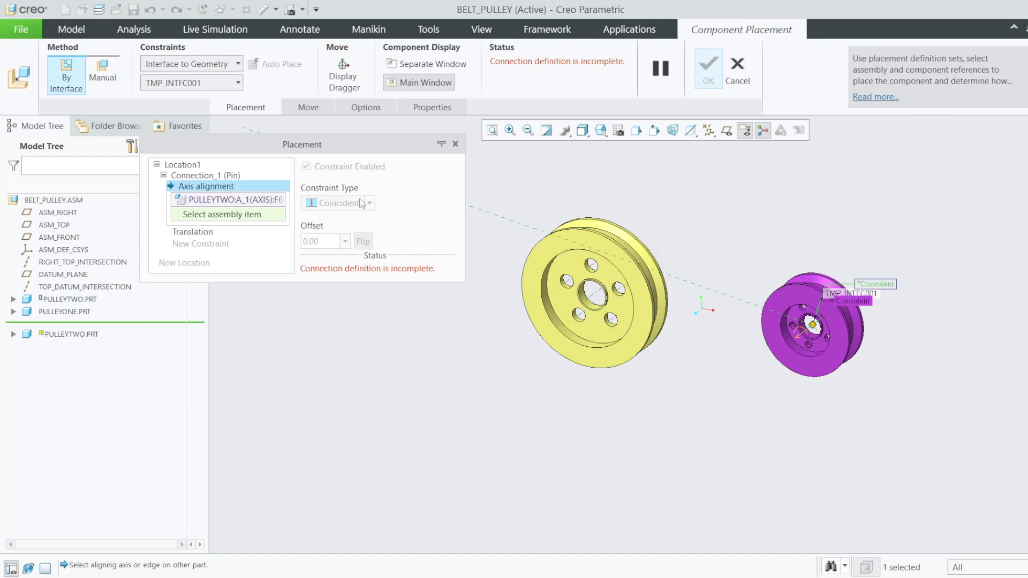
click(738, 69)
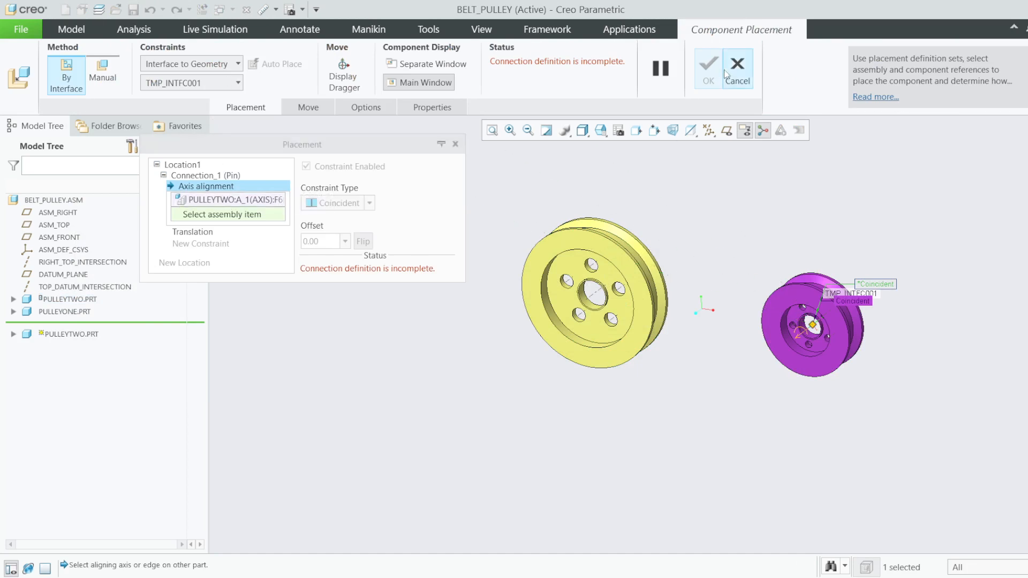
click(545, 323)
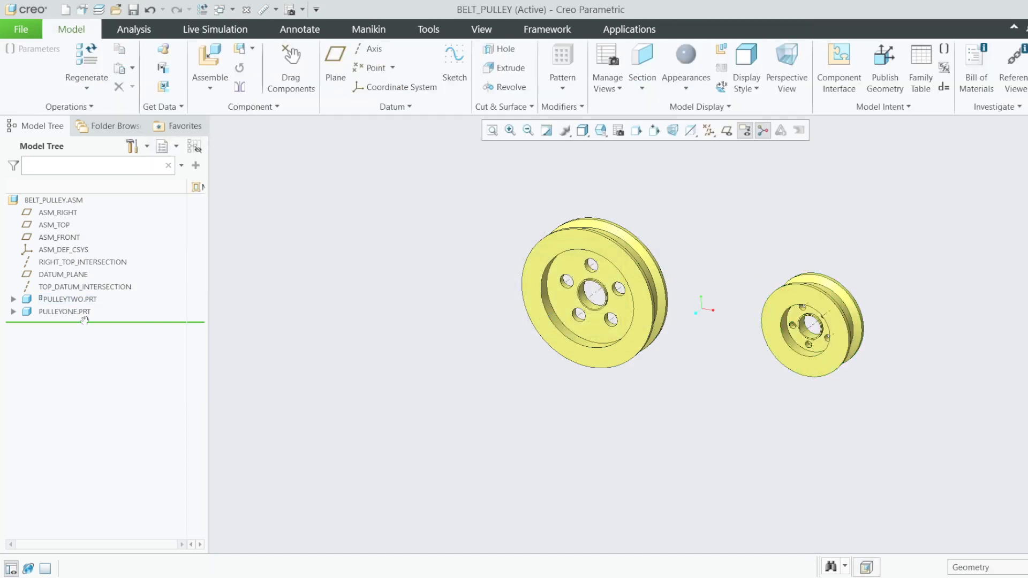
Step: Edit the definition of PULLEYTWO.PRT, disable its Pin connection's axis alignment and accept the placement
right_click(58, 300)
click(96, 367)
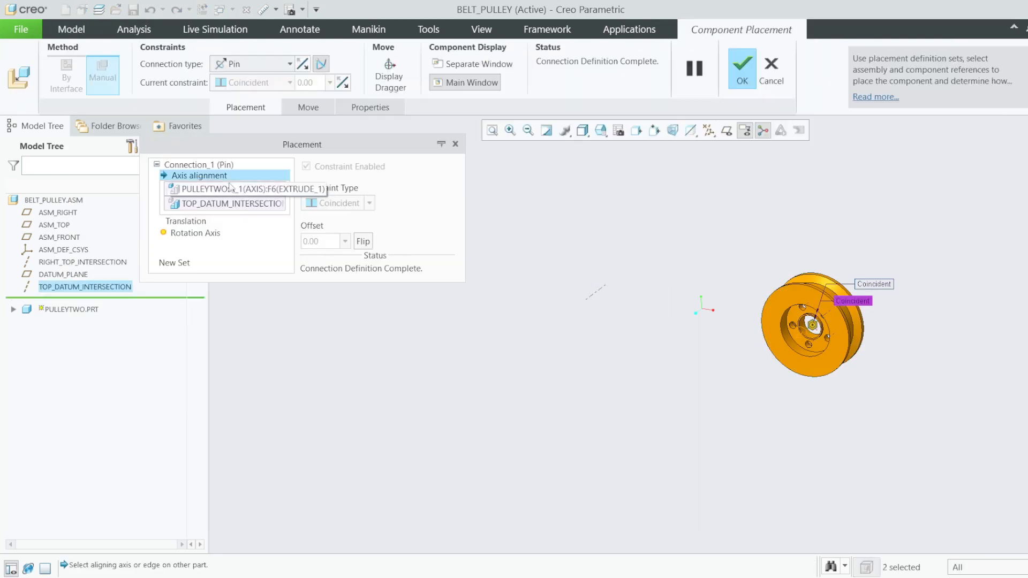
right_click(213, 175)
click(250, 188)
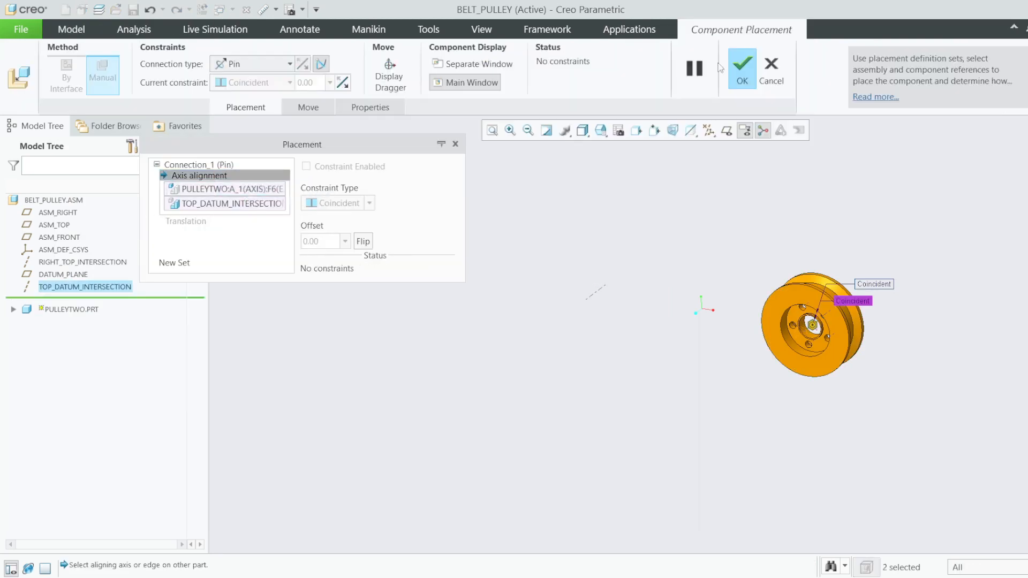
click(736, 61)
click(733, 336)
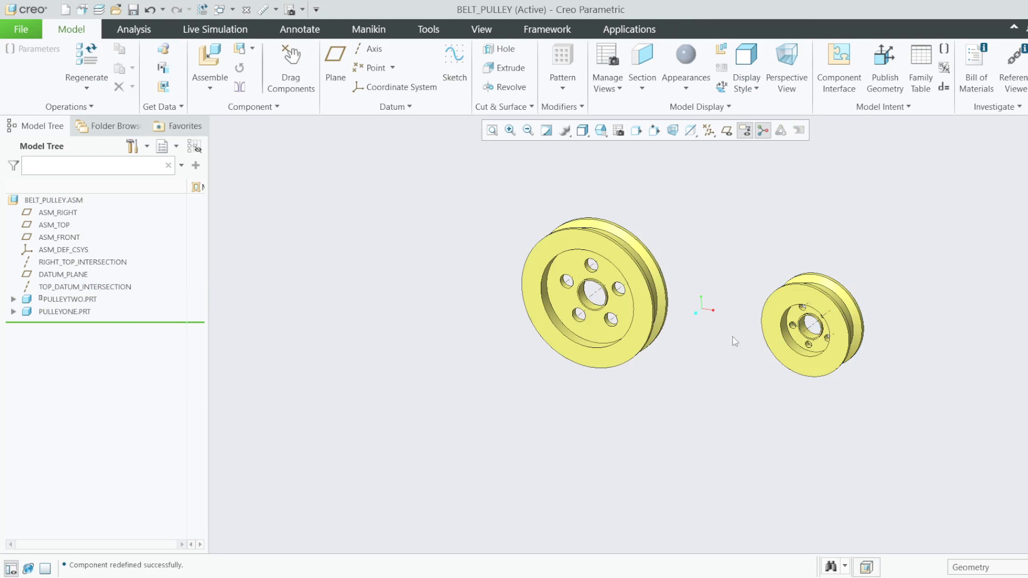
click(799, 366)
click(261, 335)
Step: Paste a copy of PULLEYTWO.PRT into the assembly, keeping its Pin connection and Coincident translation constraint
right_click(79, 299)
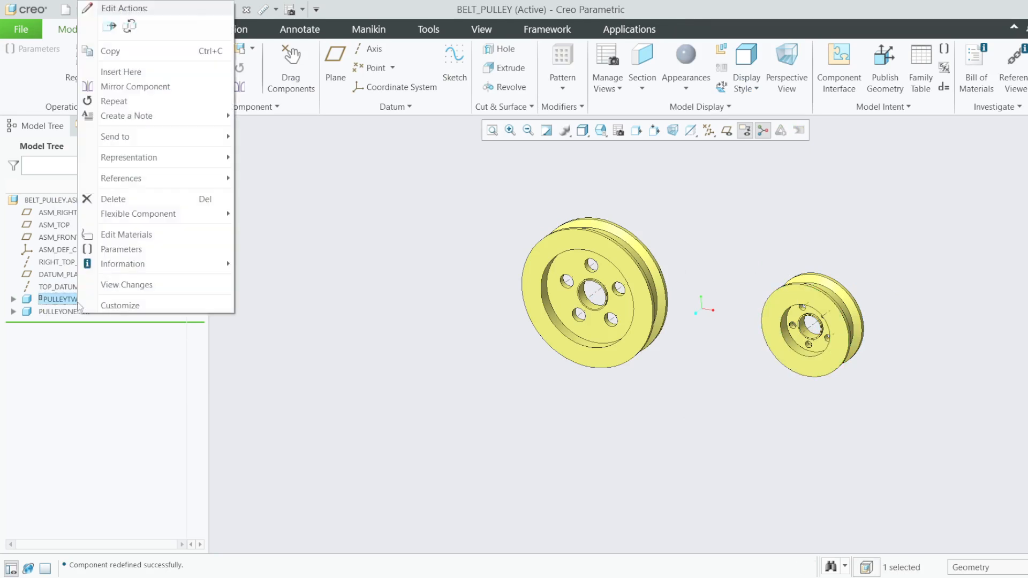
click(107, 52)
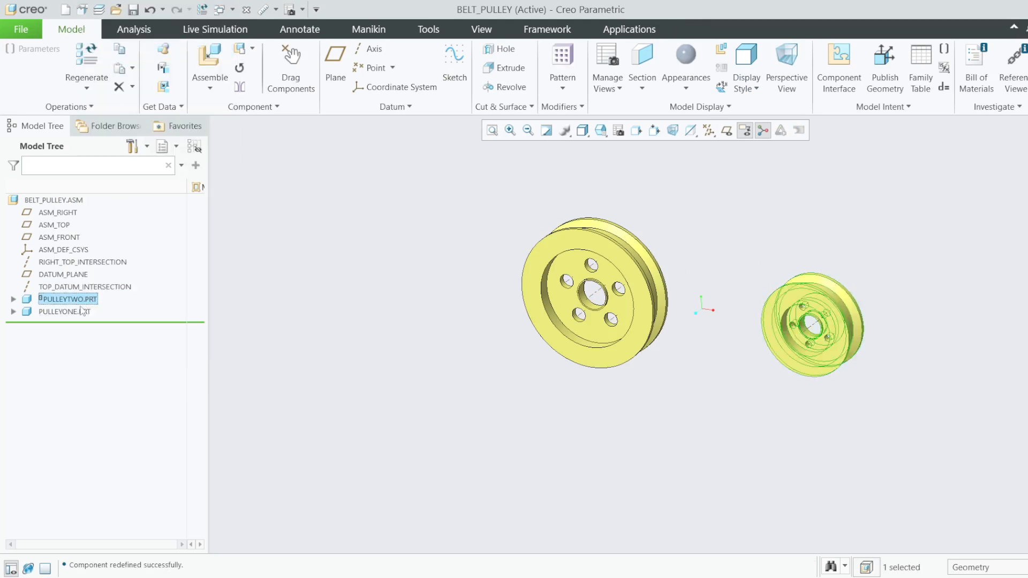
right_click(81, 288)
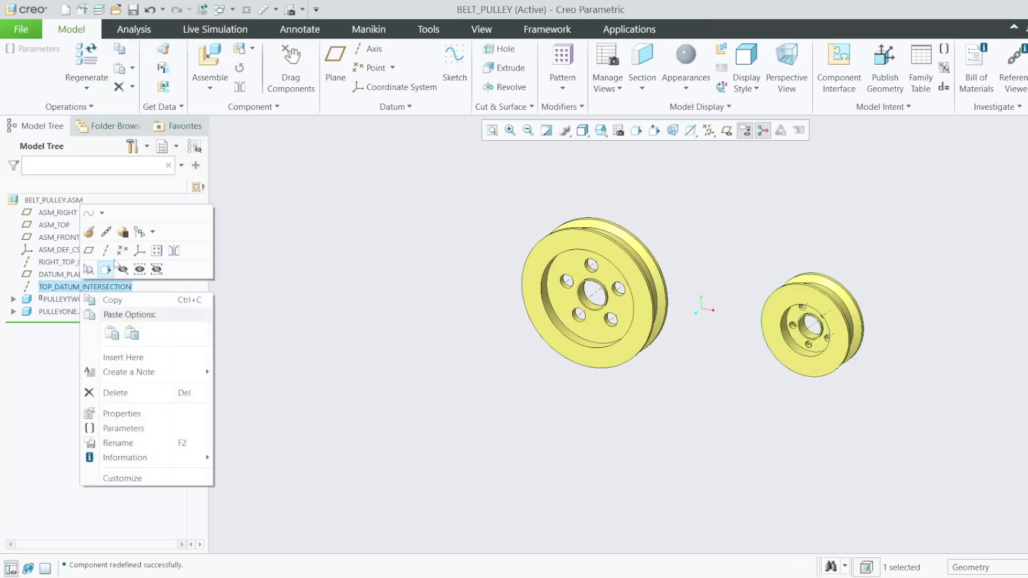
click(111, 334)
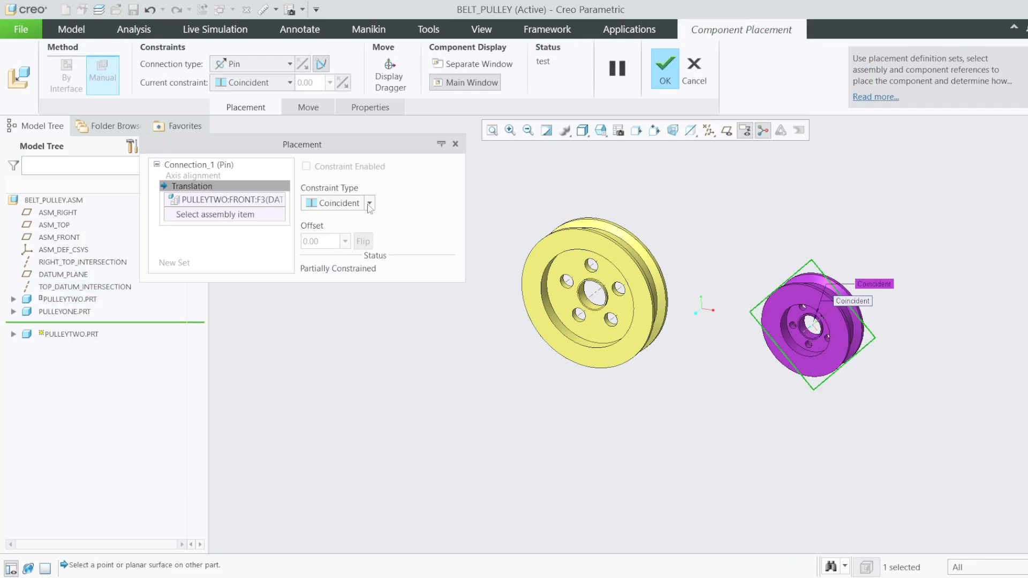
click(369, 204)
click(289, 63)
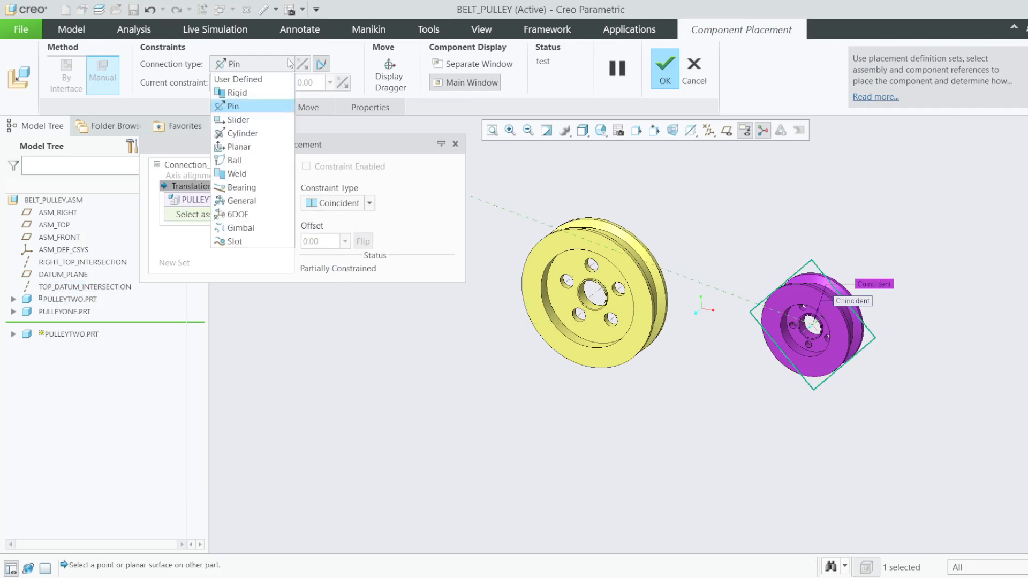
click(306, 92)
click(290, 83)
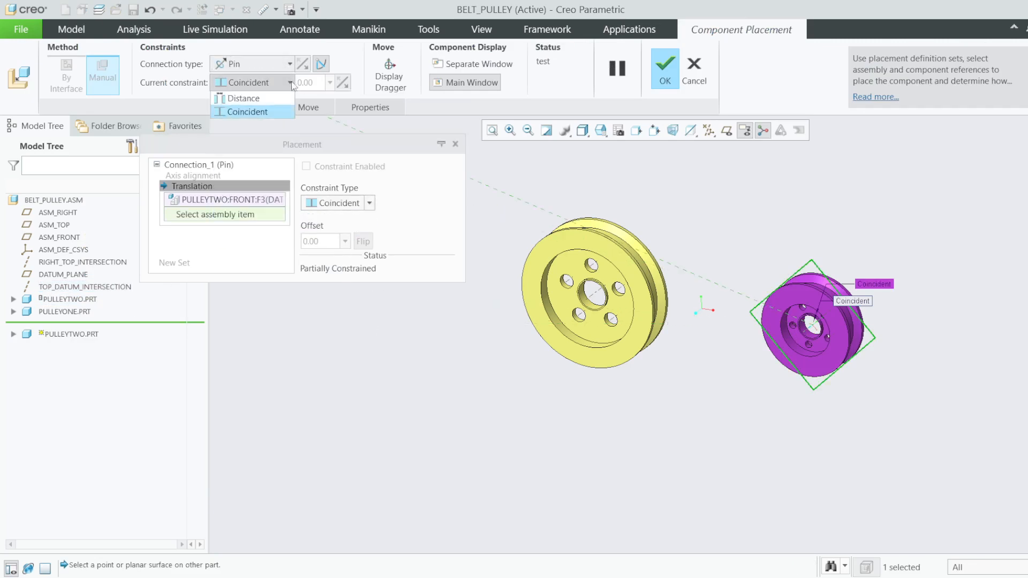
click(664, 69)
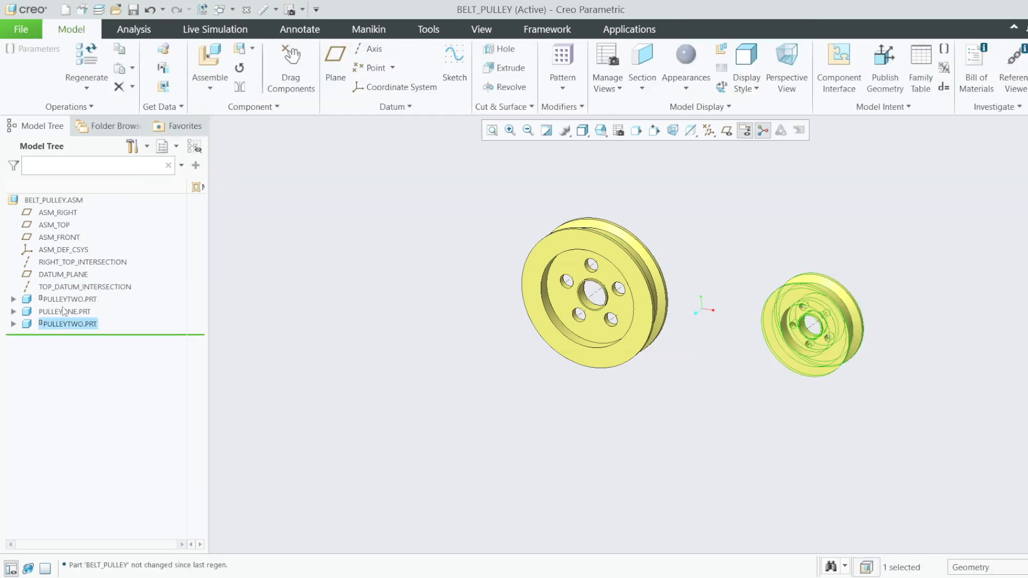
Step: Delete PULLEYONE.PRT and both PULLEYTWO.PRT components from the BELT_PULLEY assembly
right_click(74, 301)
click(285, 262)
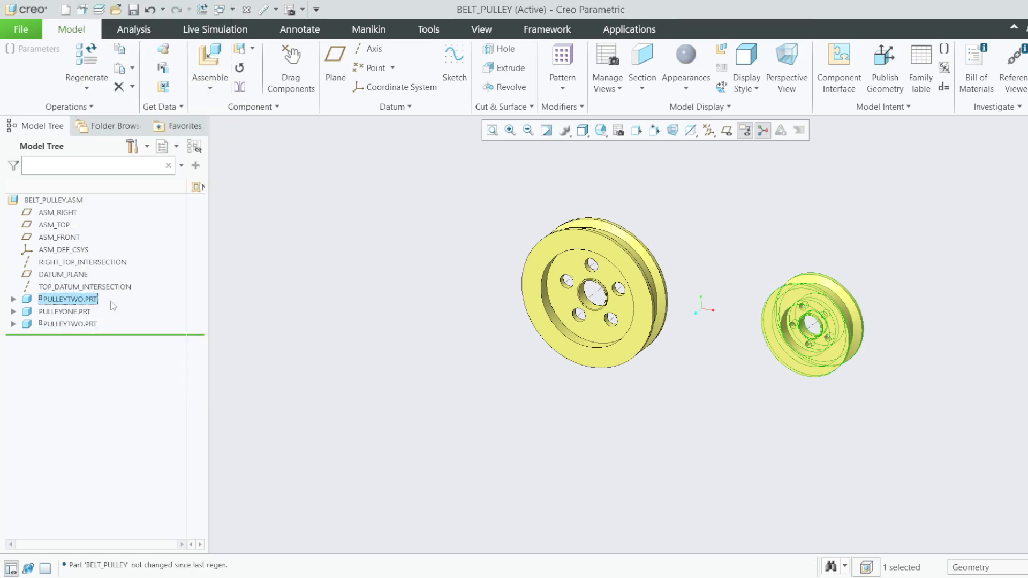
click(67, 324)
ctrl+click(61, 300)
ctrl+click(61, 312)
right_click(60, 311)
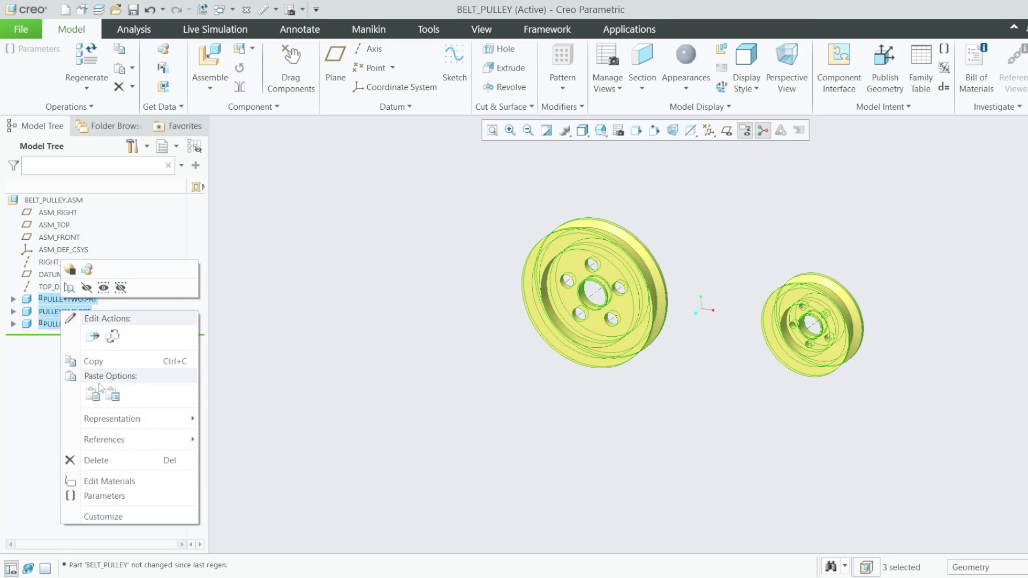
click(99, 462)
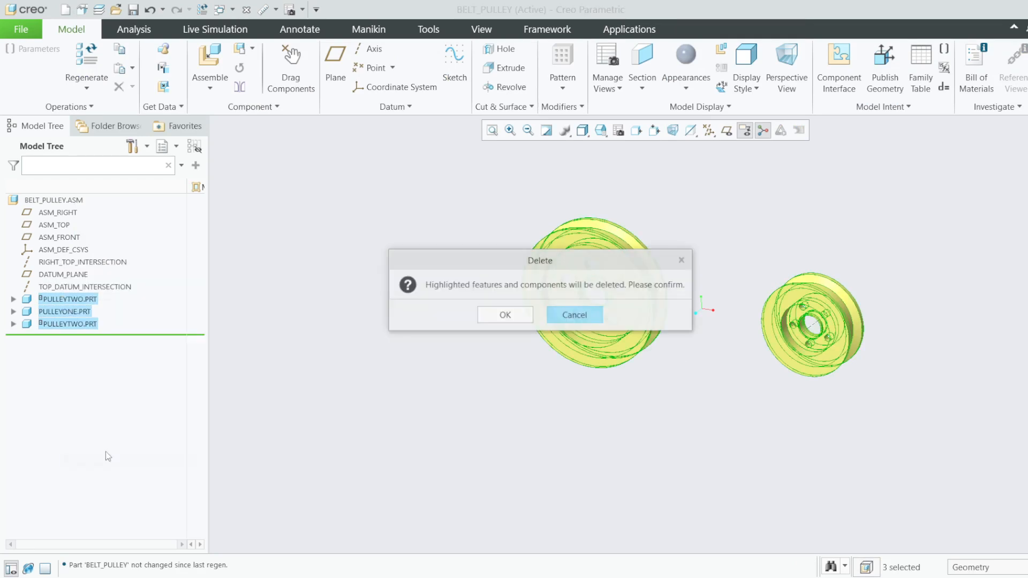
click(496, 315)
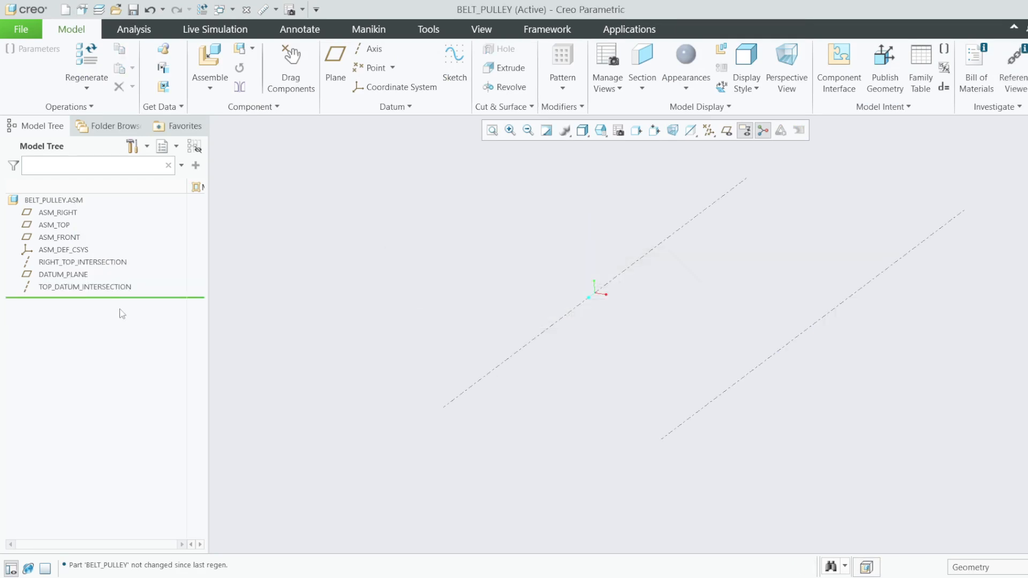
Step: Examine which axes in the model correspond to RIGHT_TOP_INTERSECTION and TOP_DATUM_INTERSECTION
click(48, 265)
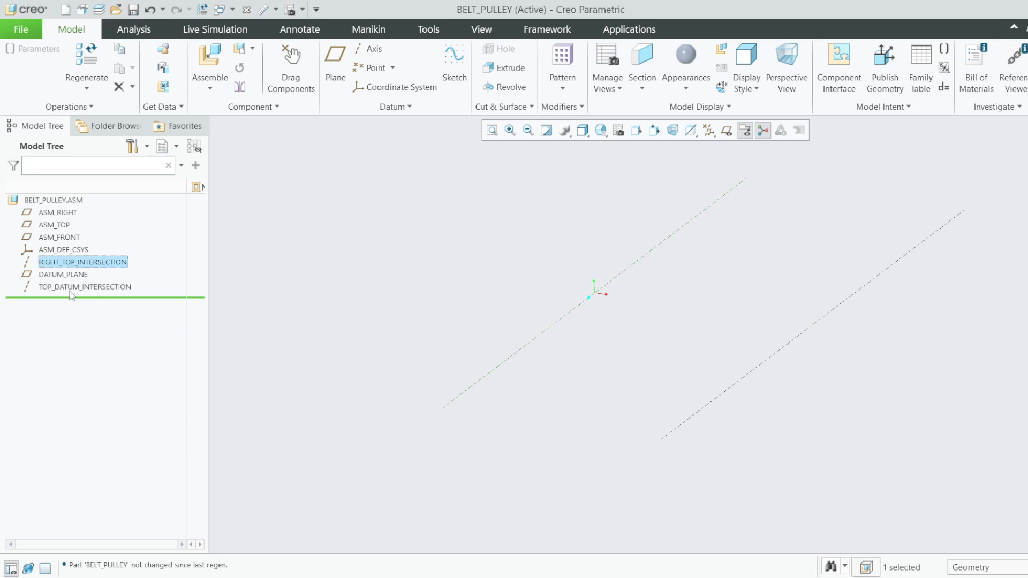
click(70, 291)
click(48, 264)
click(54, 288)
scroll(300, 314, up, 2)
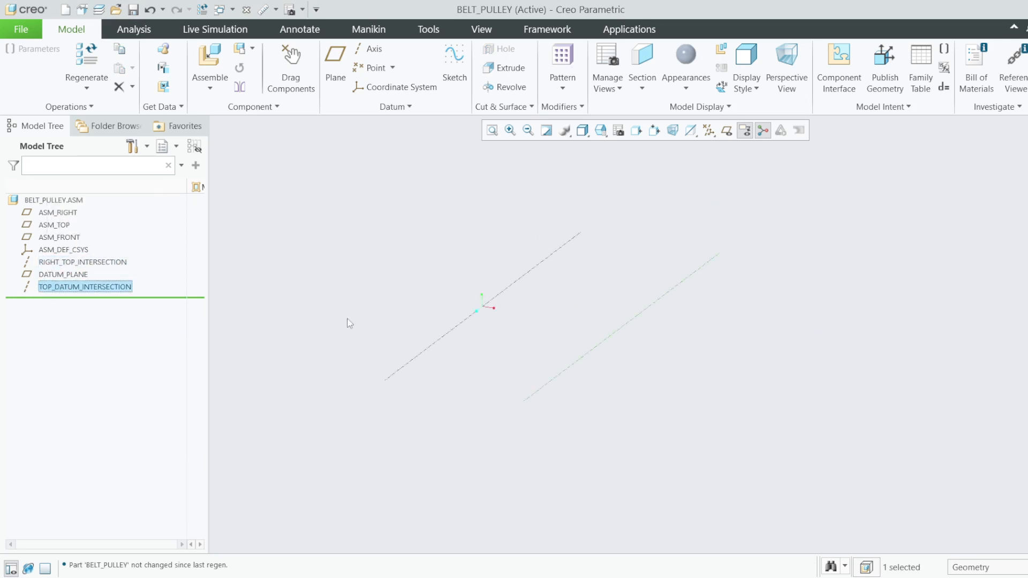
Step: Assemble PULLEYONE.PRT into BELT_PULLEY with a Default constraint and accept the placement
scroll(349, 323, up, 2)
click(387, 286)
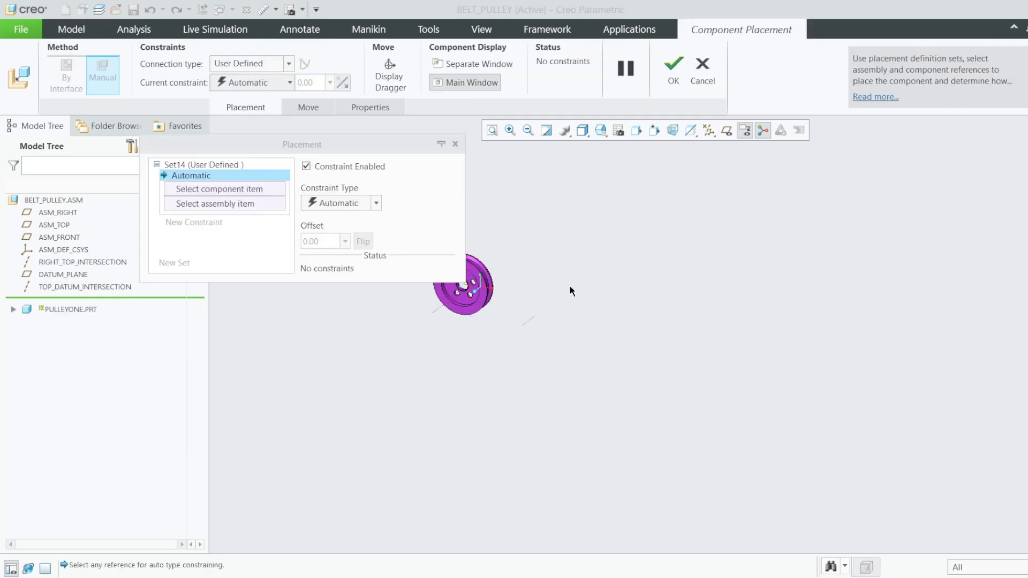
scroll(582, 283, up, 1)
scroll(482, 261, down, 5)
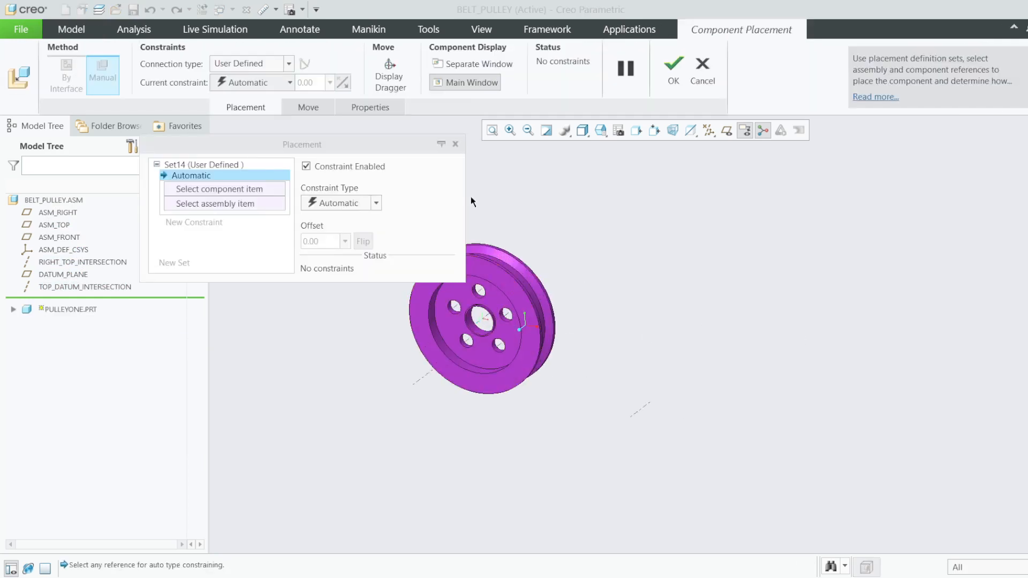
click(377, 203)
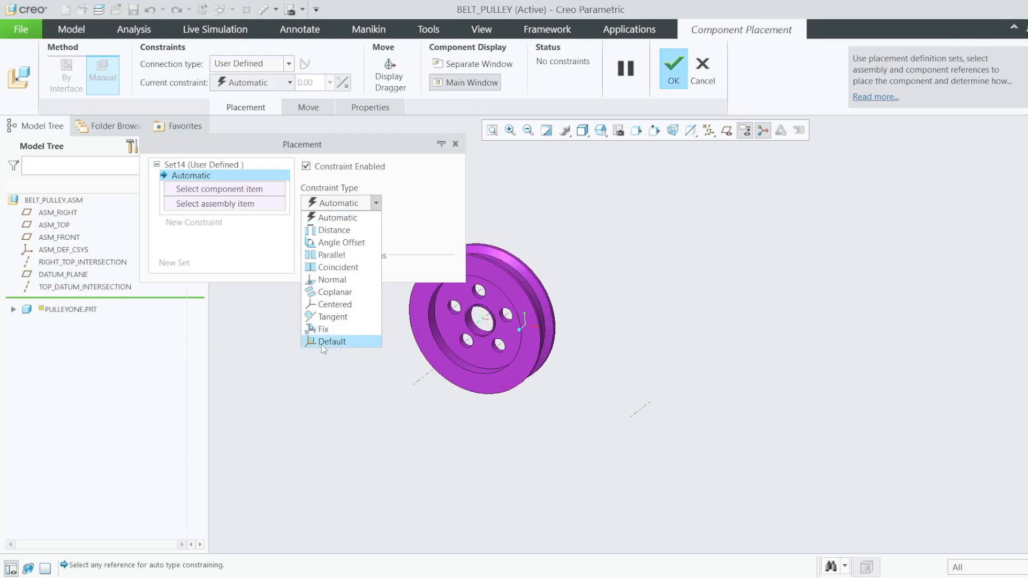
click(324, 465)
click(681, 74)
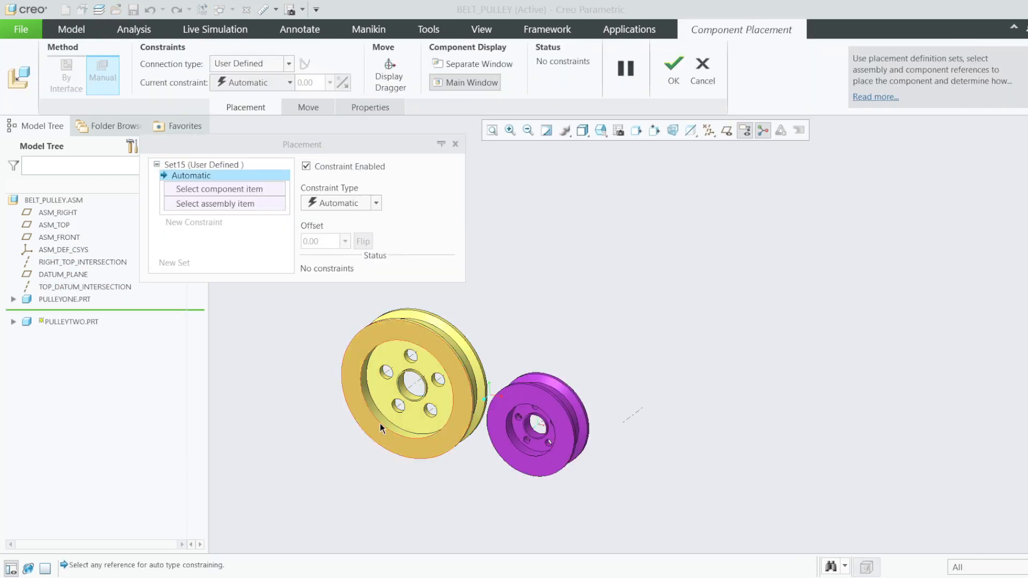
Step: Place PULLEYTWO.PRT in the assembly with a Default constraint and accept the placement
click(376, 203)
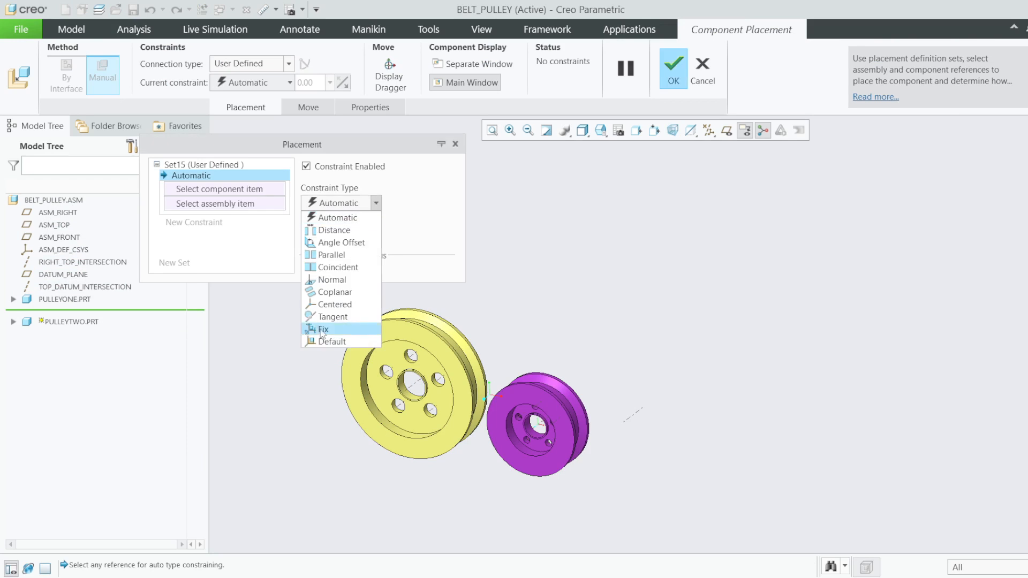
click(320, 342)
click(357, 203)
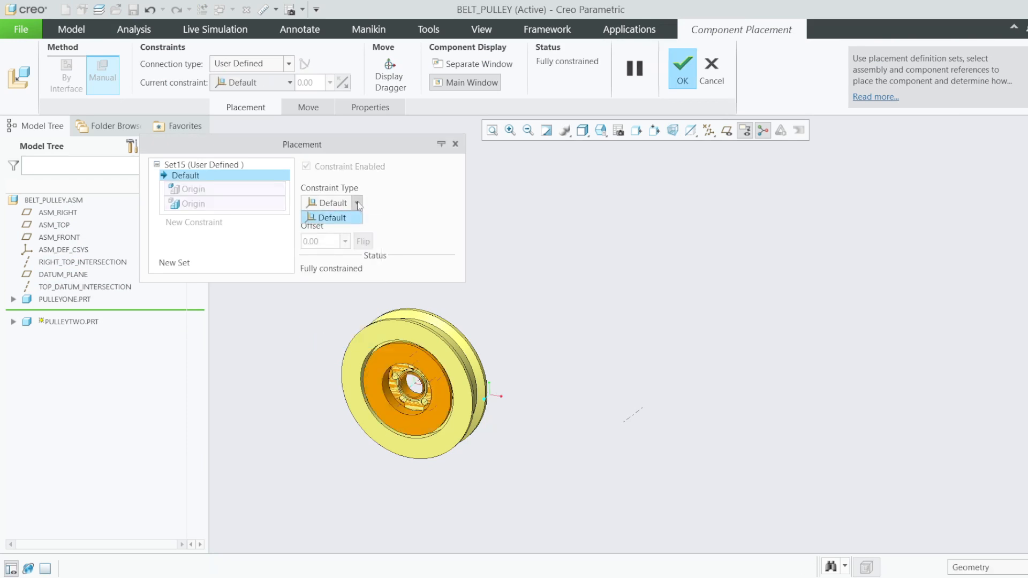
click(675, 68)
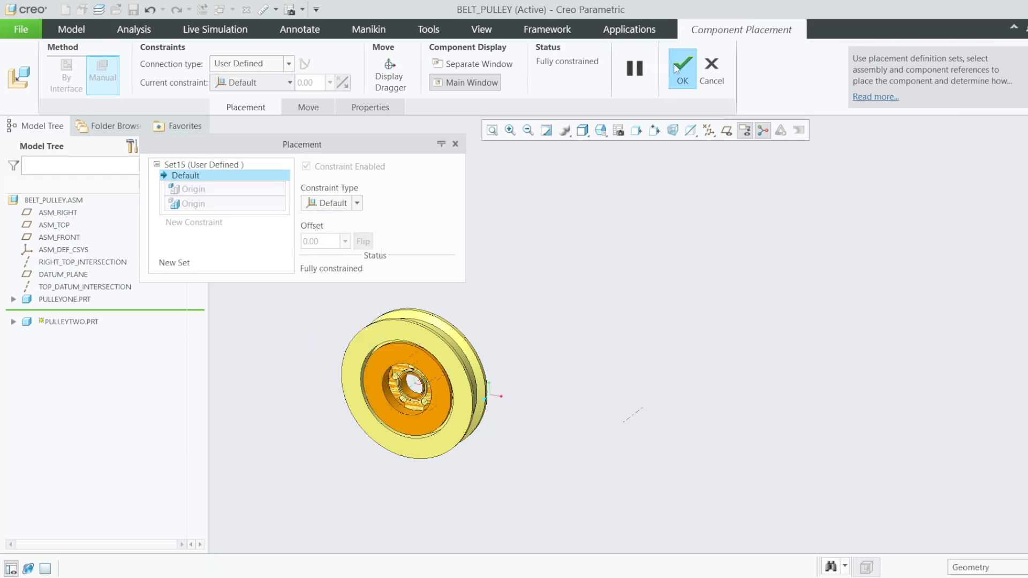
click(675, 69)
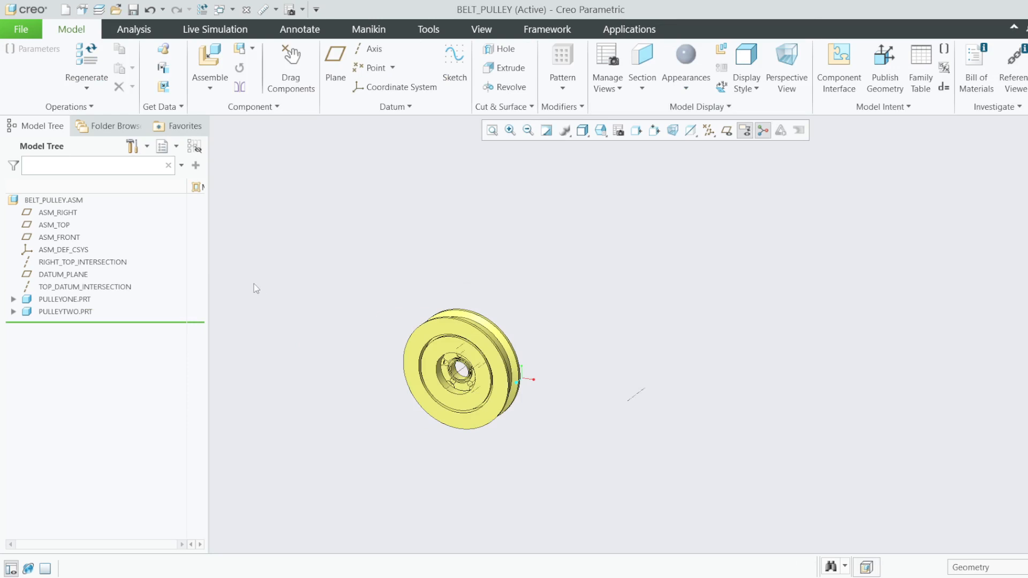
Step: Try to move the pulleys with Drag Components, and leave the command
click(292, 71)
click(451, 352)
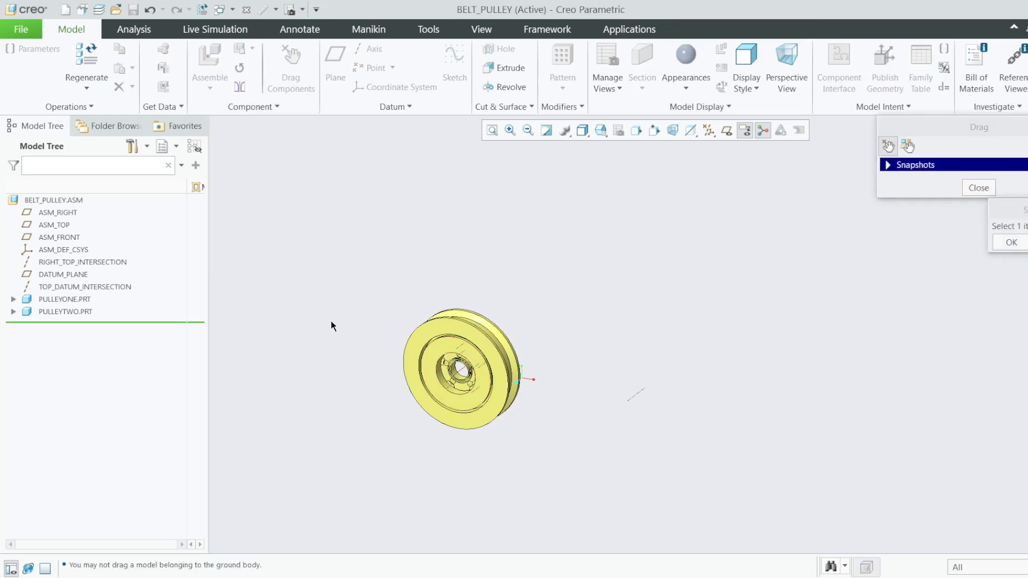
click(1012, 243)
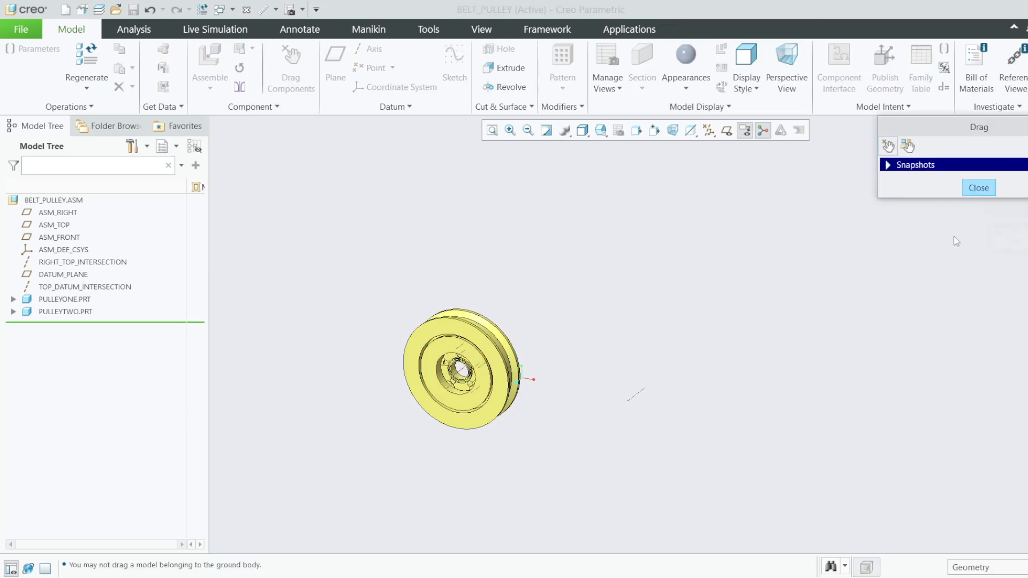
click(978, 188)
Step: Hide PULLEYONE.PRT and turn on the display of datum planes in the assembly
scroll(623, 412, down, 3)
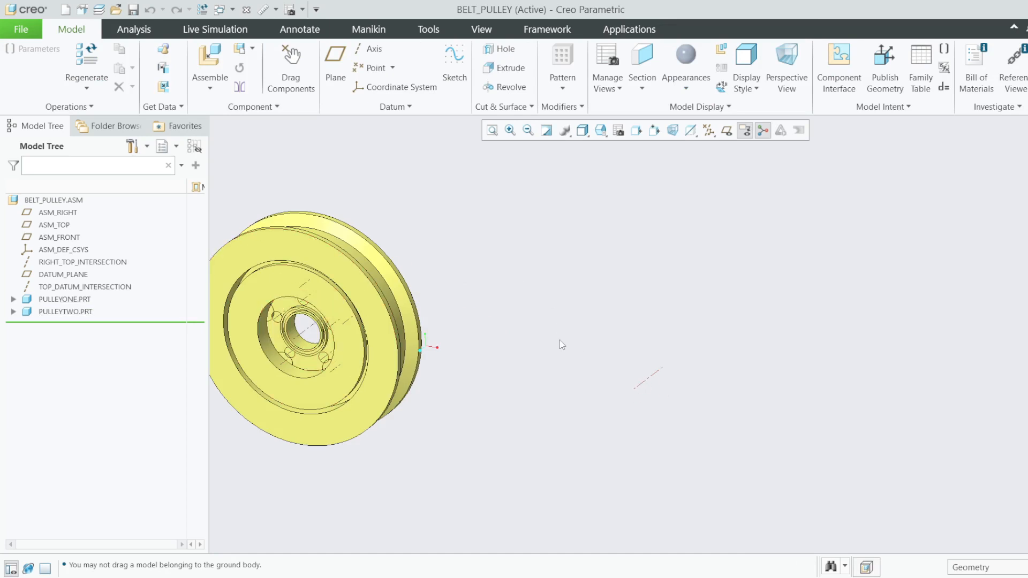
click(59, 287)
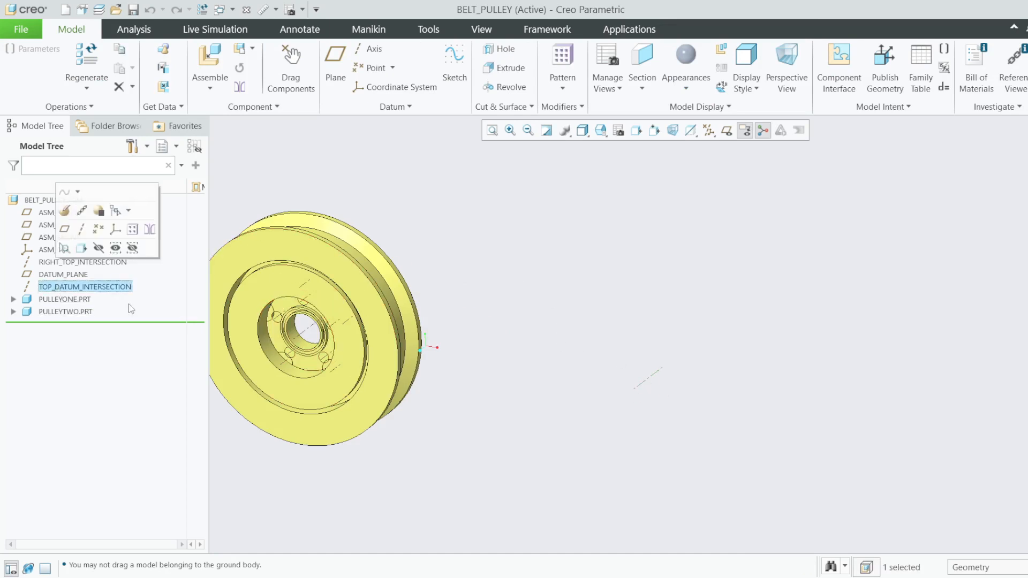
scroll(637, 327, up, 2)
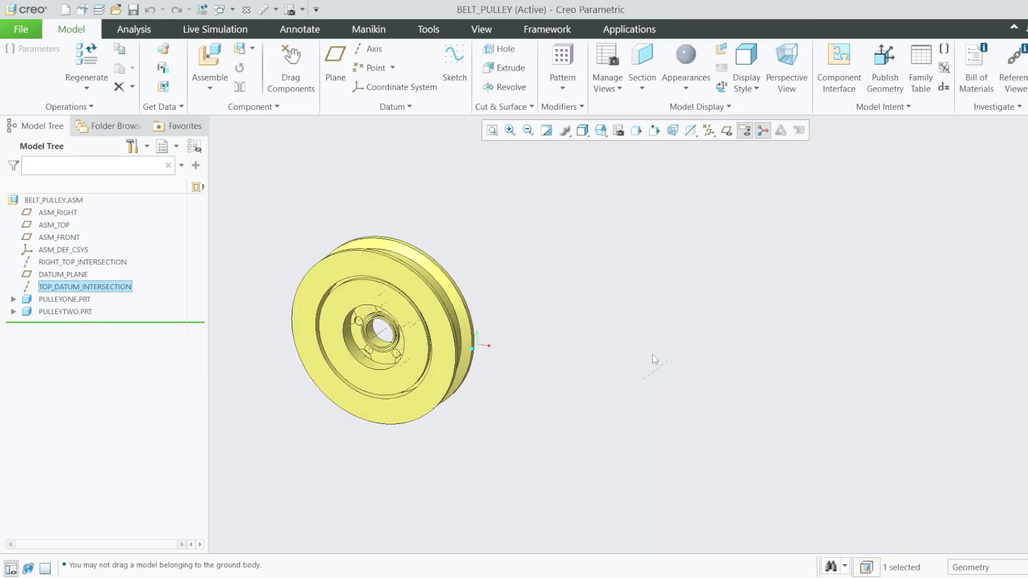
scroll(359, 304, down, 2)
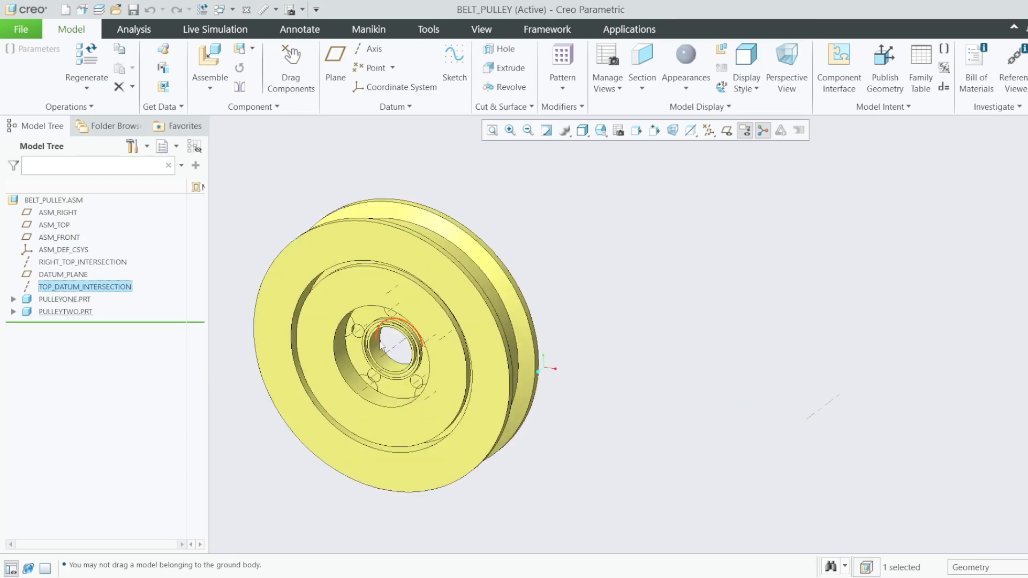
click(66, 312)
click(81, 301)
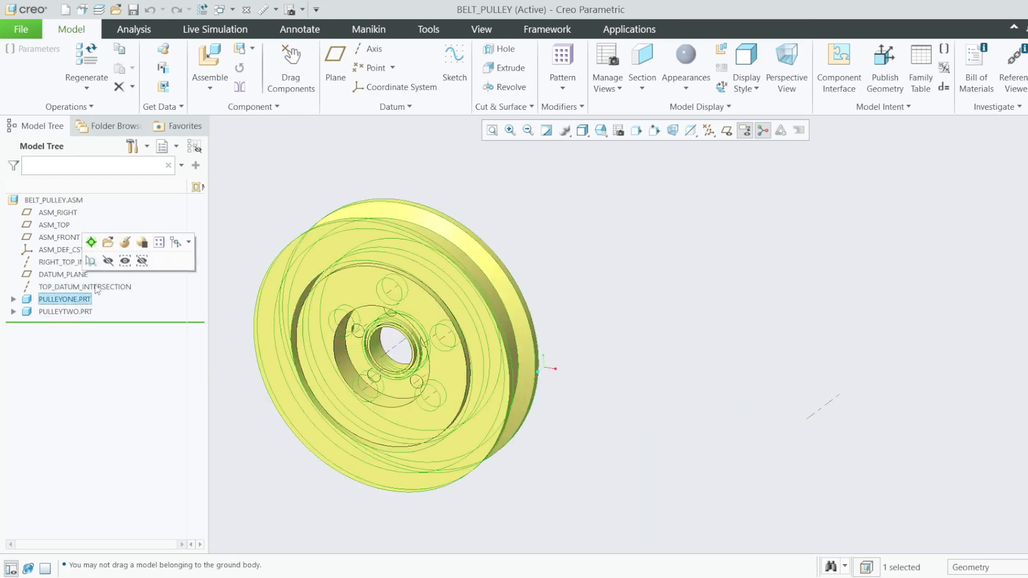
click(107, 263)
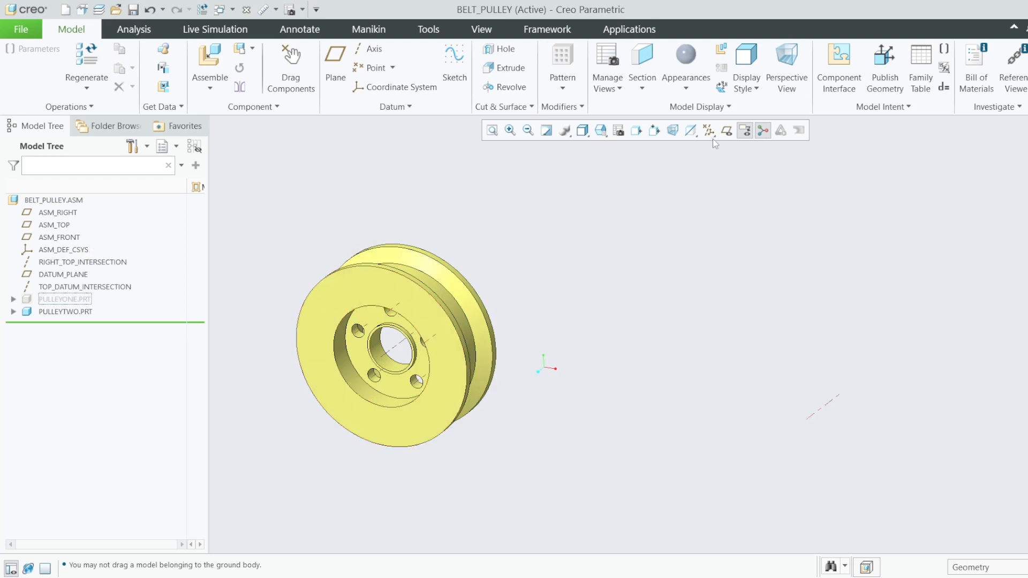
click(725, 132)
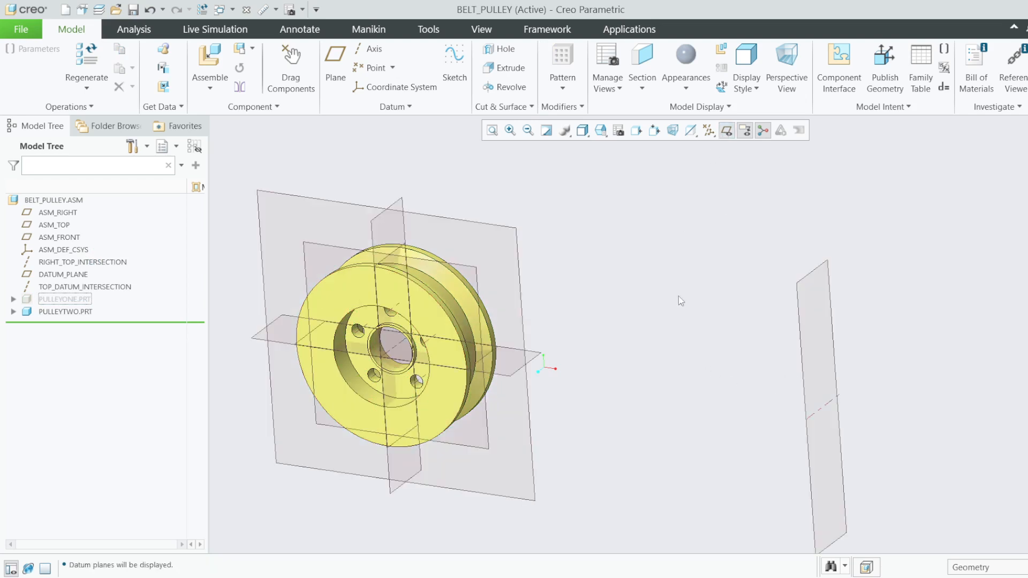
scroll(679, 296, up, 2)
scroll(568, 321, down, 1)
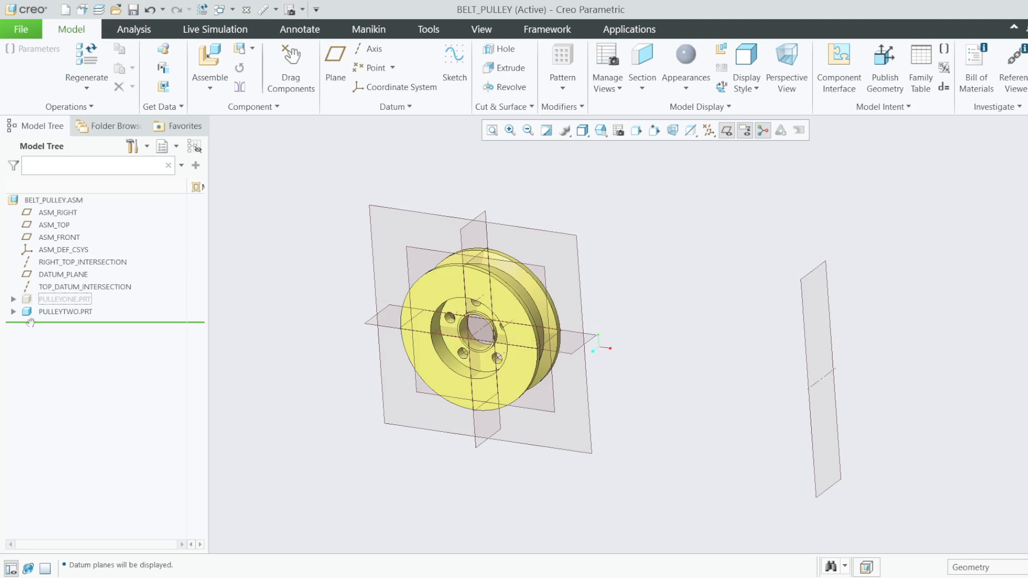
Step: Edit the definition of PULLEYTWO.PRT, delete its Default constraint and set the connection type to Pin
right_click(47, 312)
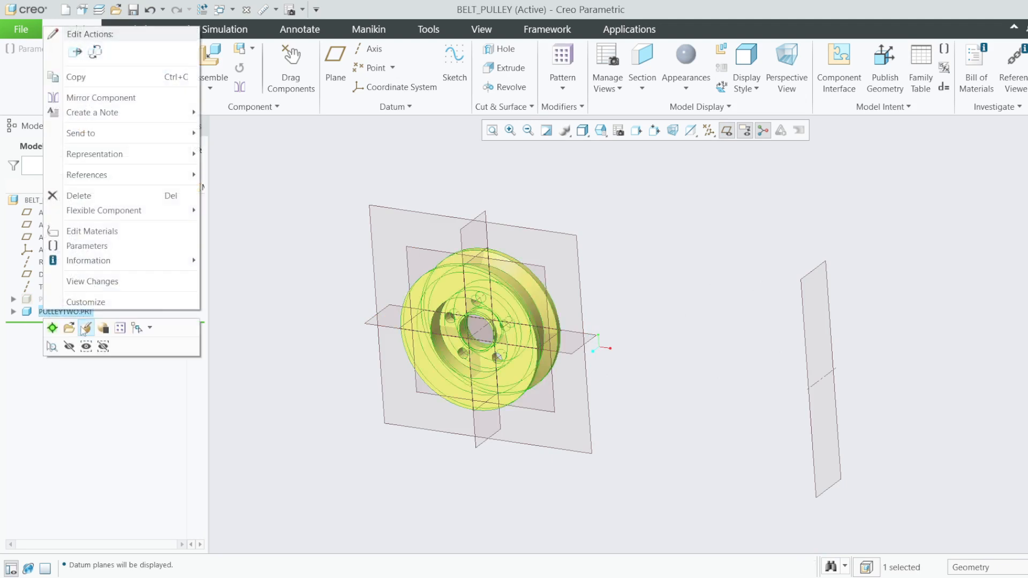
click(86, 328)
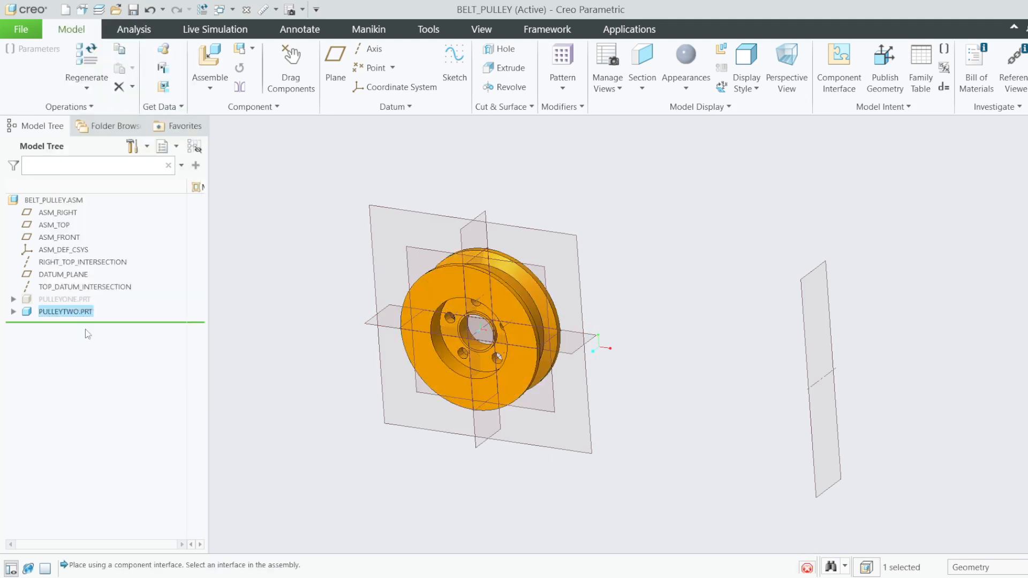
right_click(198, 175)
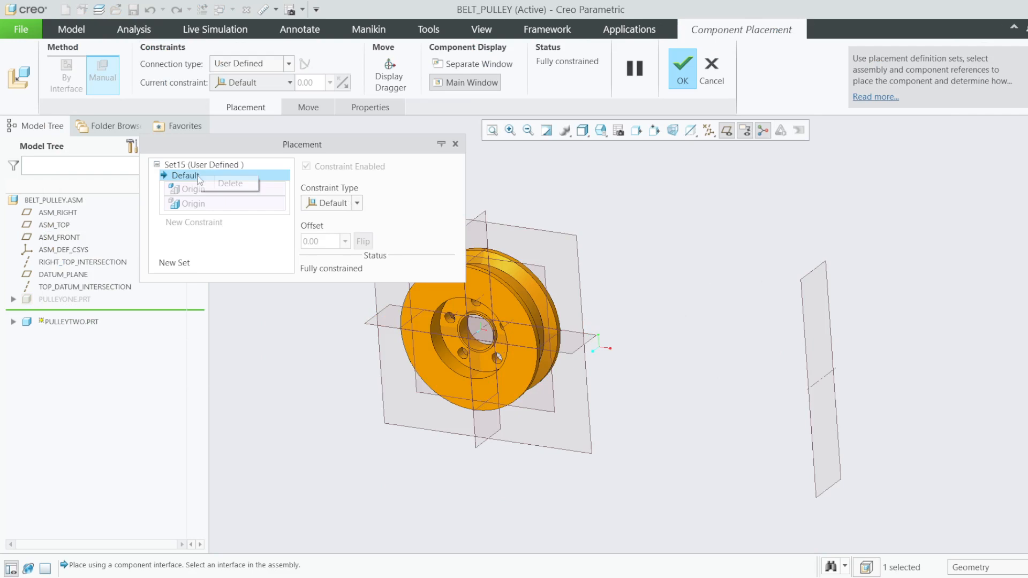
click(210, 181)
click(272, 65)
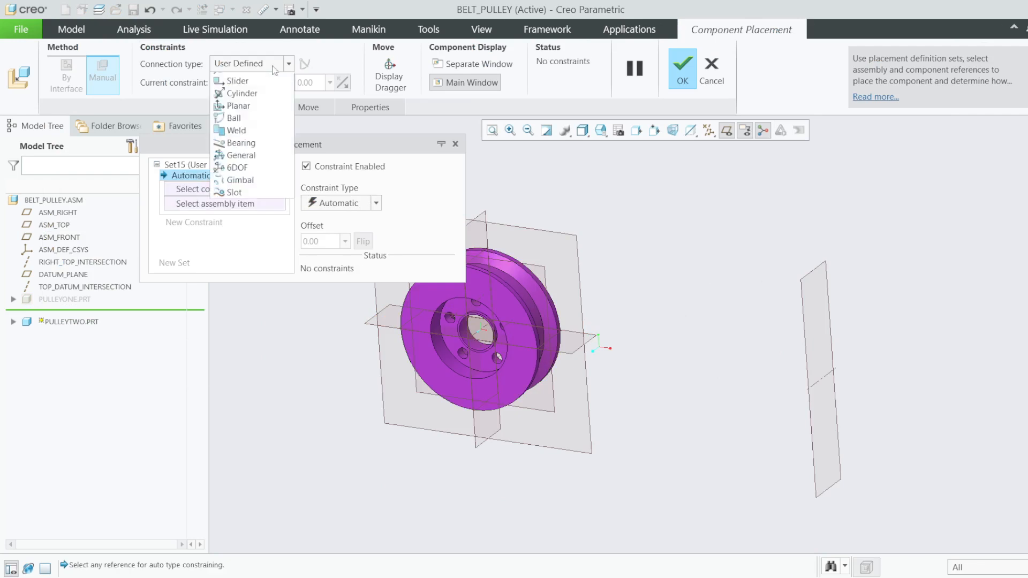
click(237, 104)
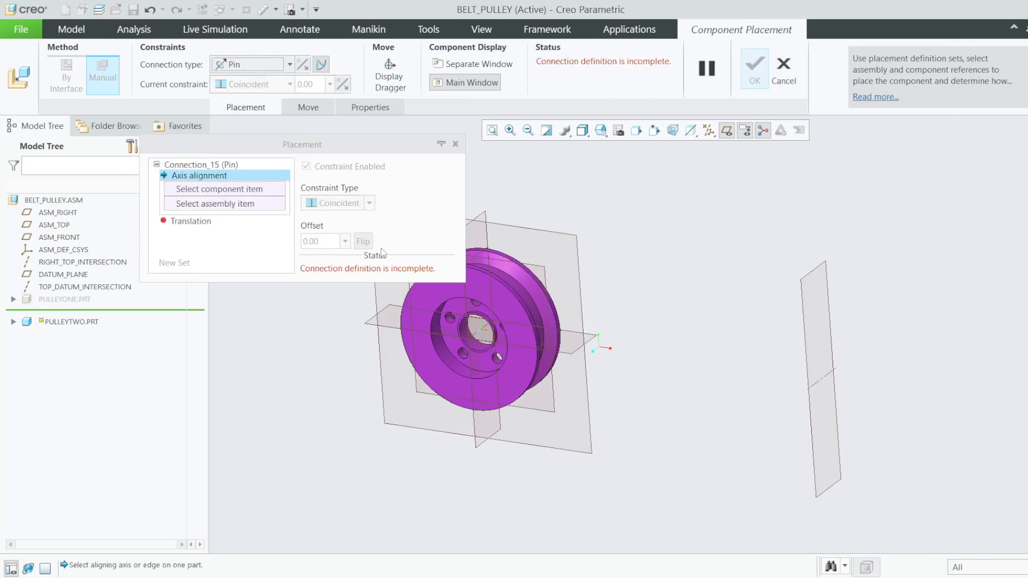
Step: Try aligning PULLEYTWO's A_1 axis with RIGHT_TOP_INTERSECTION, and remove the axis alignment references
click(692, 322)
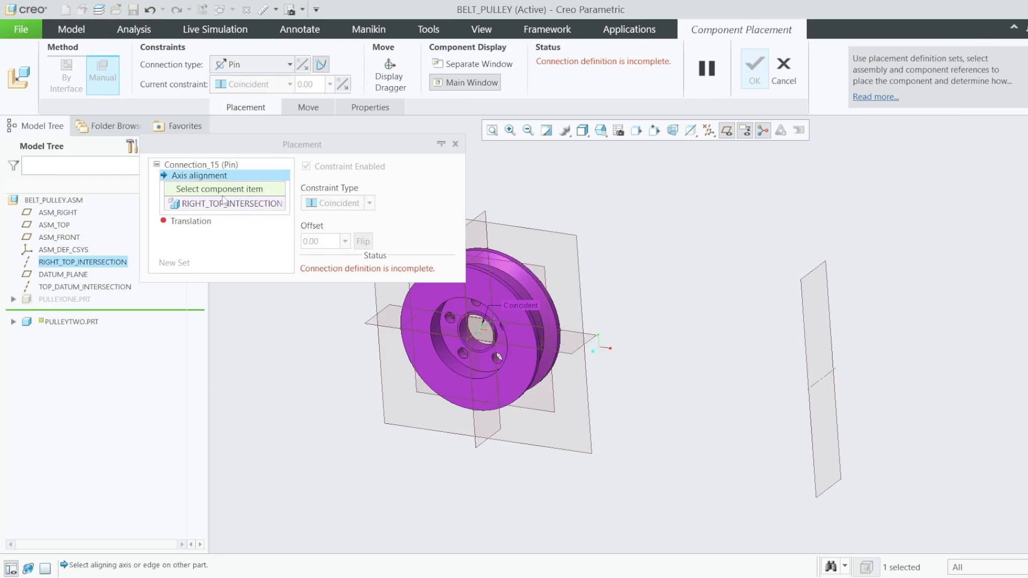
click(478, 336)
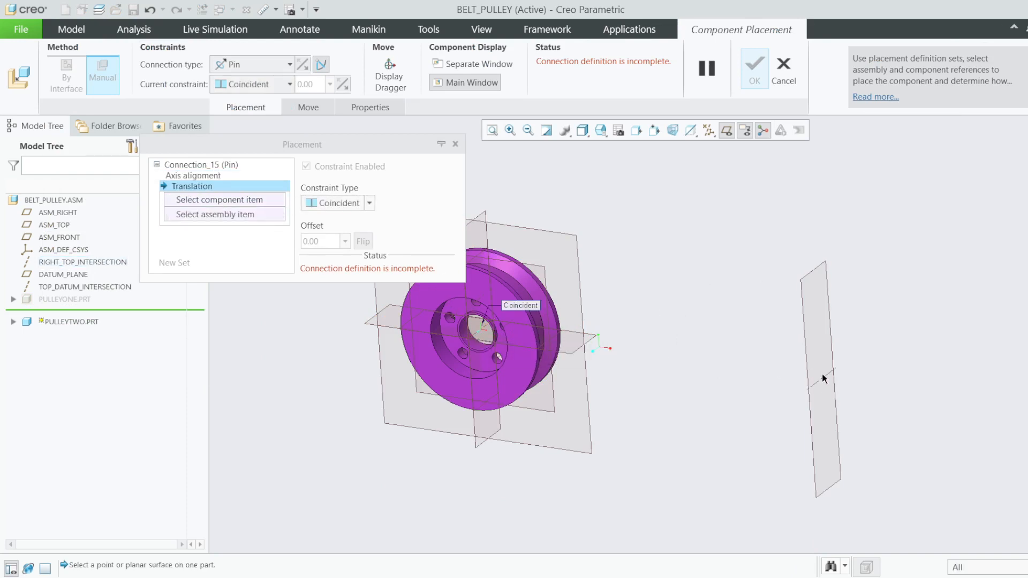
click(224, 217)
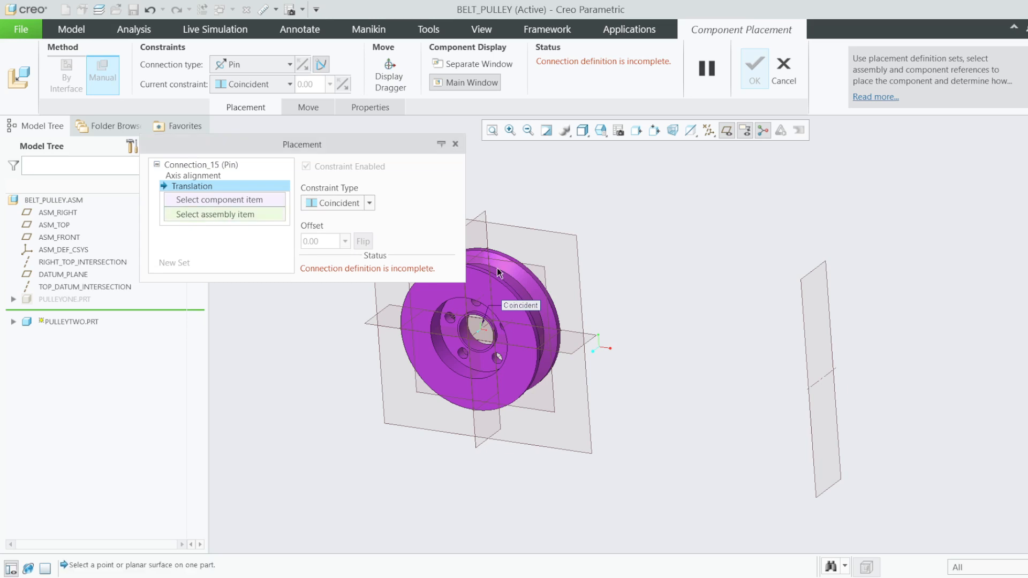
click(819, 383)
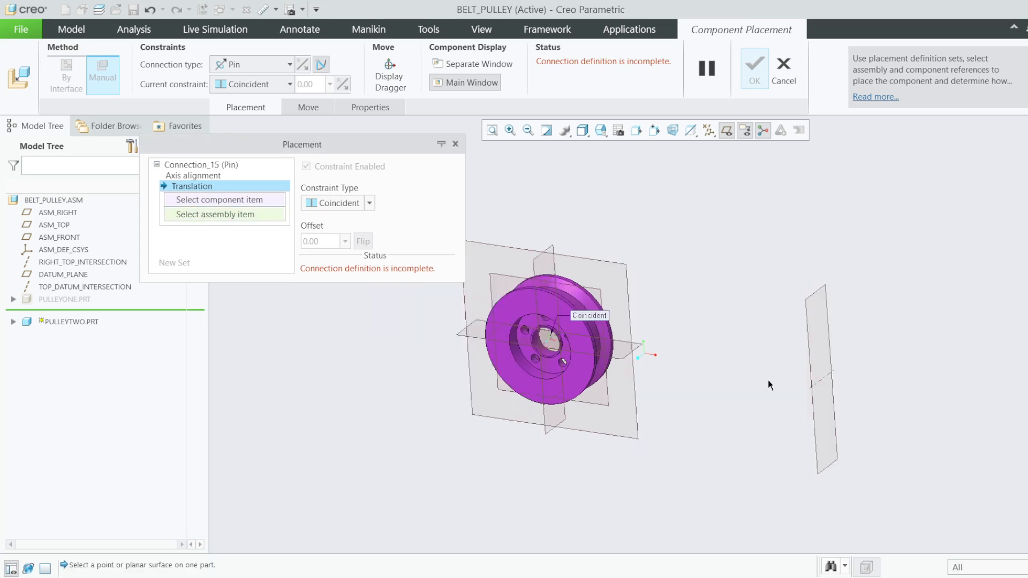
click(193, 176)
right_click(221, 200)
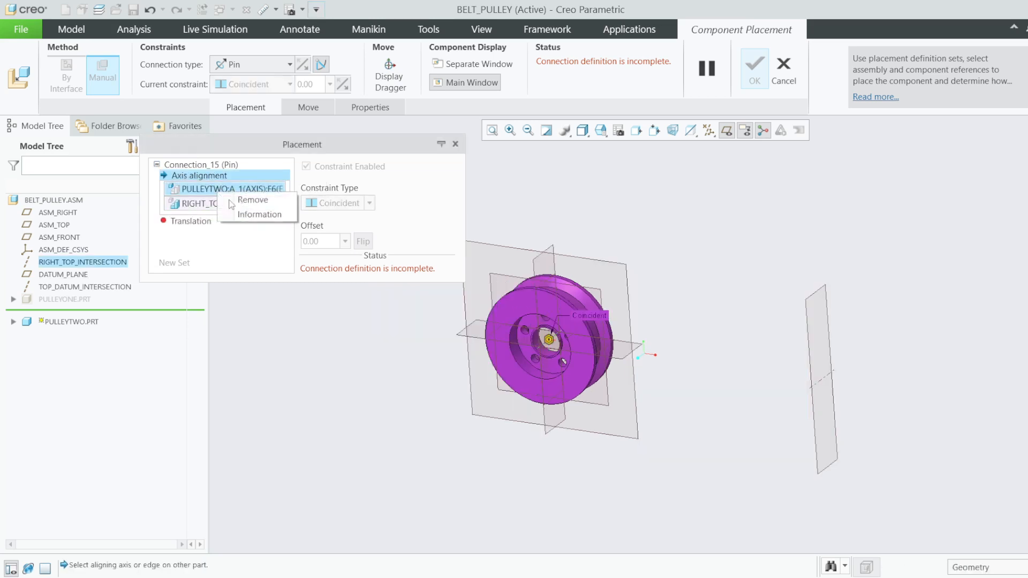
click(252, 205)
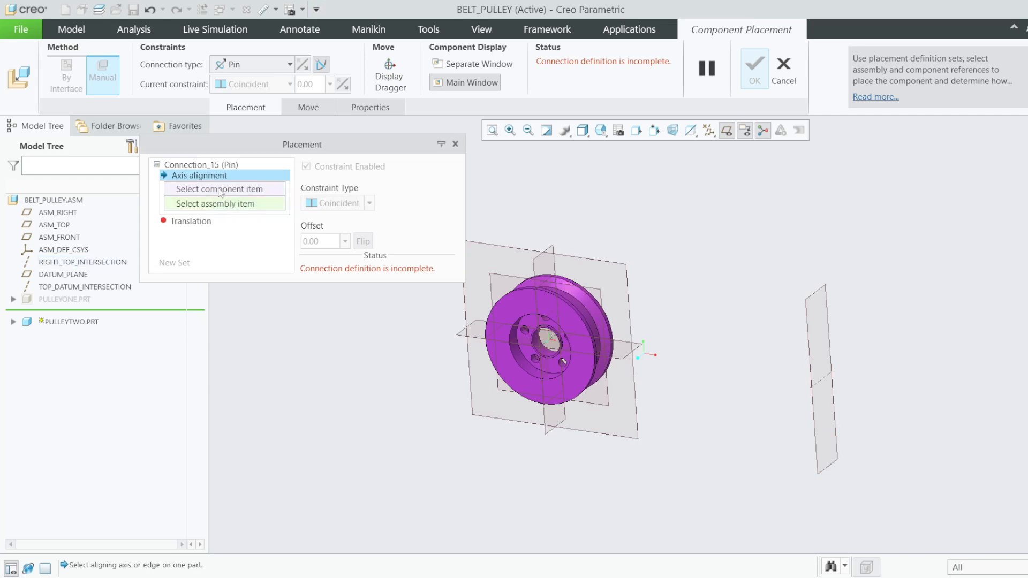
Step: Align PULLEYTWO's axis with TOP_DATUM_INTERSECTION, make its FRONT plane coincident with ASM_FRONT for the translation, and accept the placement
click(829, 378)
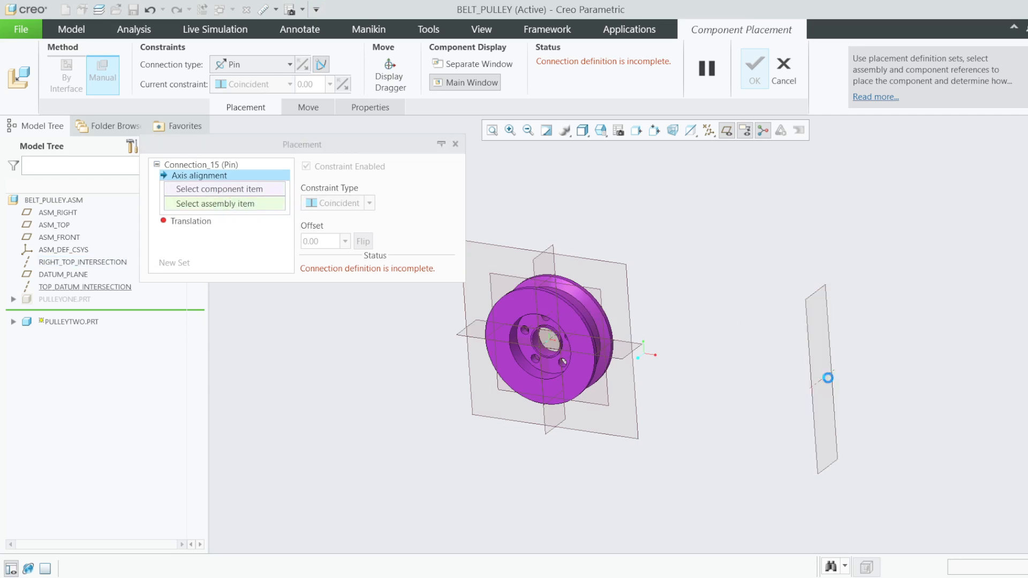
click(553, 343)
scroll(852, 356, up, 2)
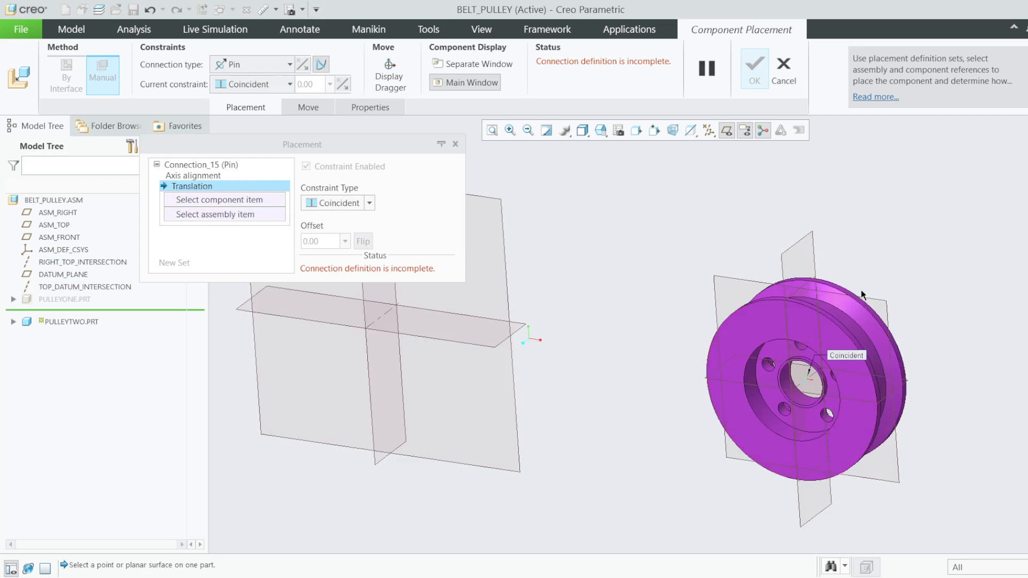
click(750, 281)
click(508, 303)
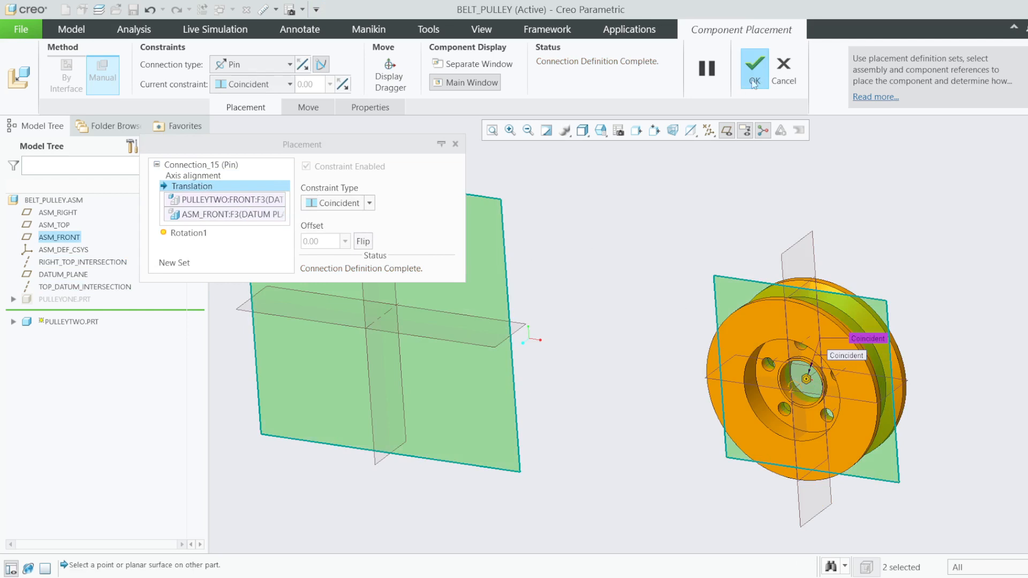
click(755, 73)
Step: Rotate PULLEYTWO about its pin axis with Drag Components to test its motion, and close the Drag dialog
scroll(390, 280, up, 2)
scroll(688, 358, down, 2)
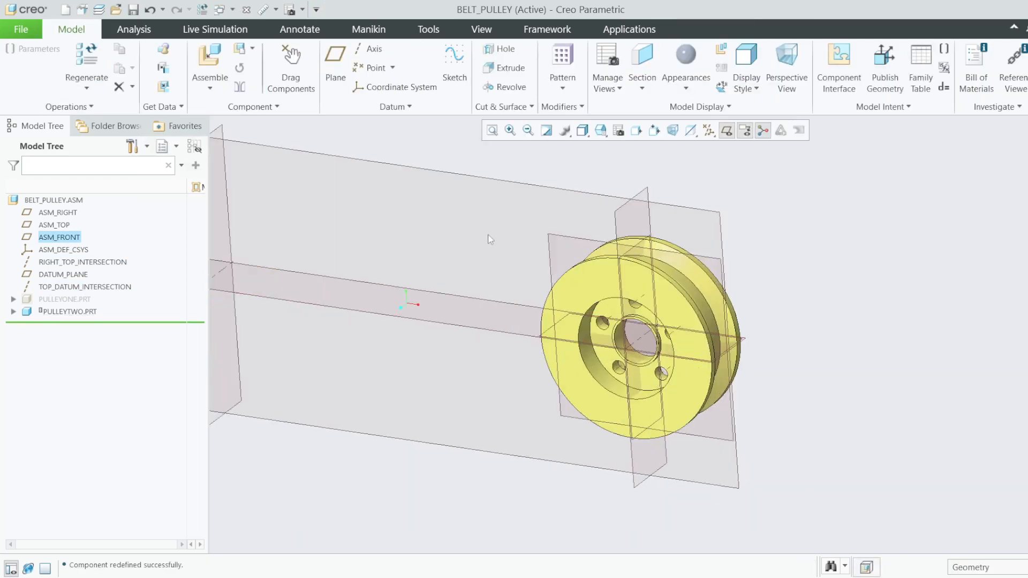
click(292, 70)
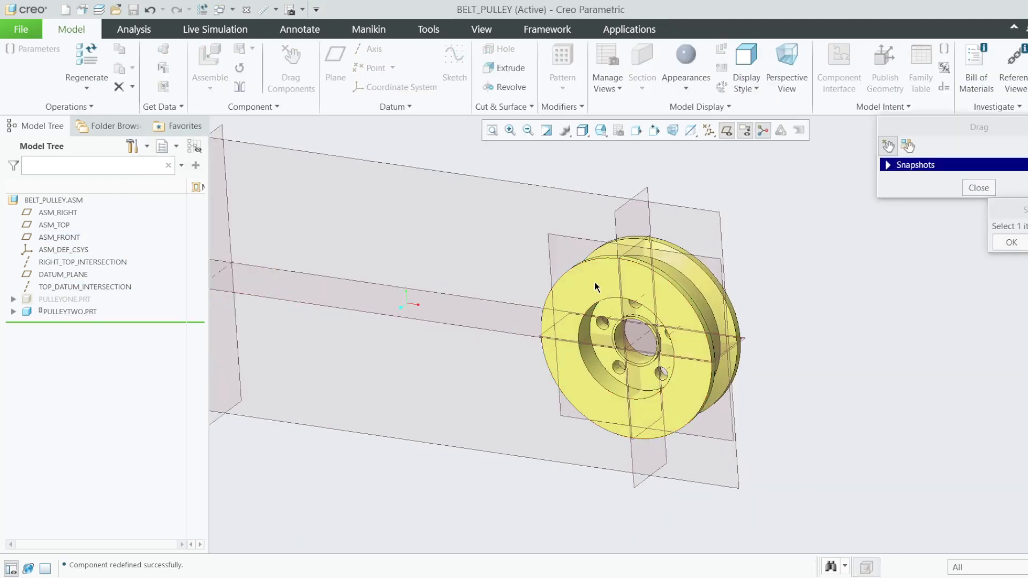
click(595, 282)
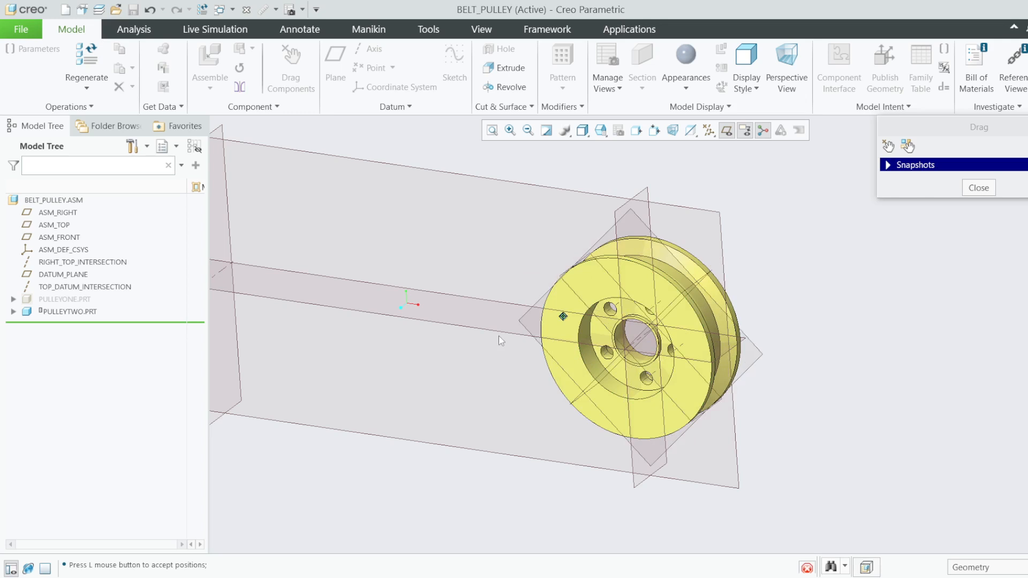
drag(938, 133, 798, 140)
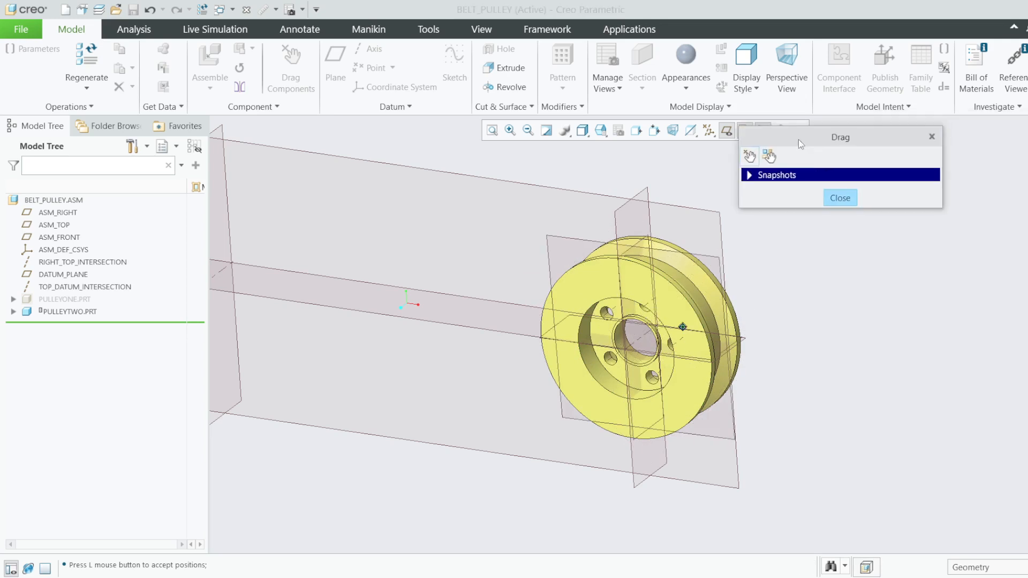
click(842, 196)
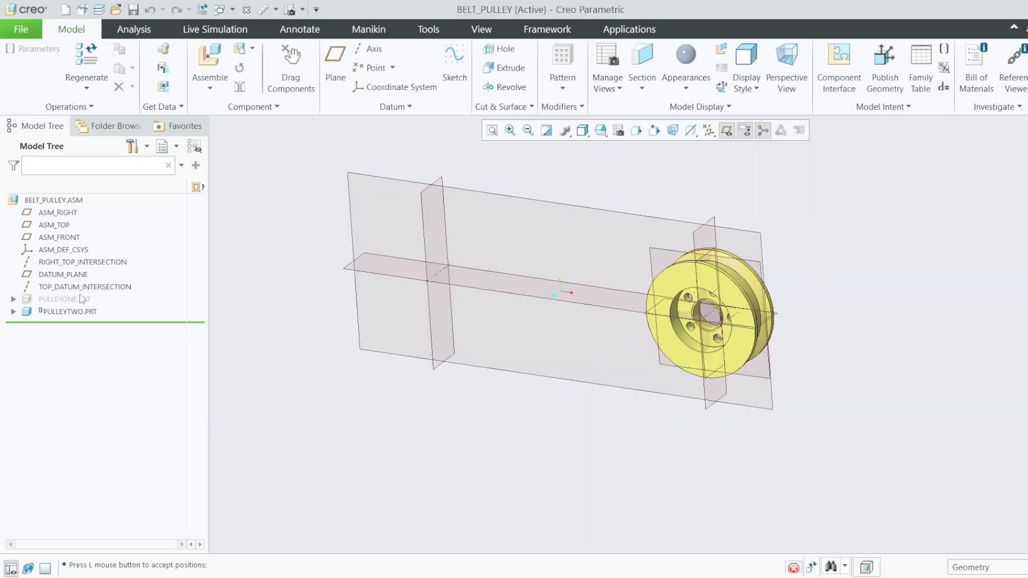
Step: Show the hidden PULLEYONE.PRT again and open its placement definition for editing
right_click(80, 299)
click(106, 336)
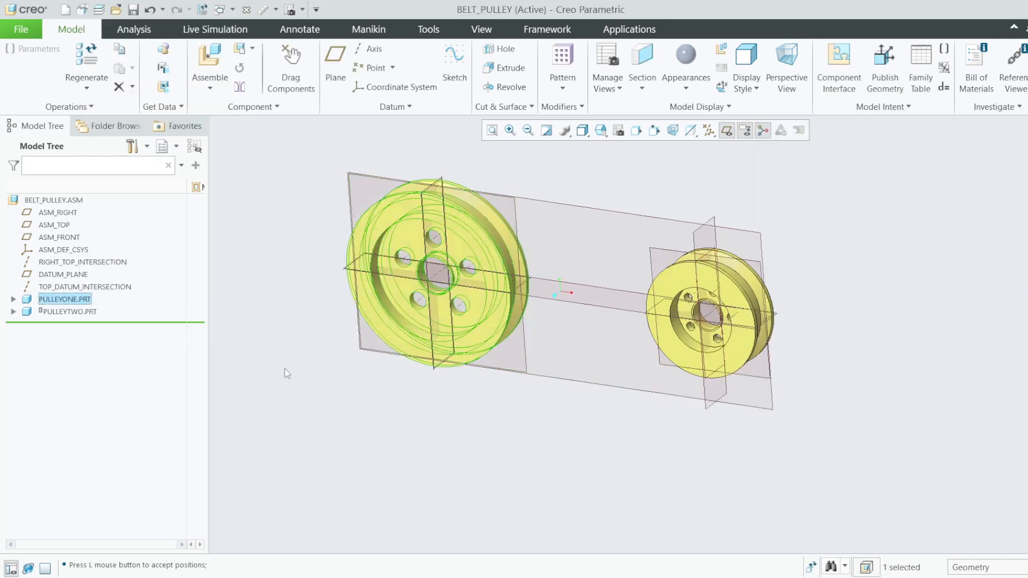
click(71, 311)
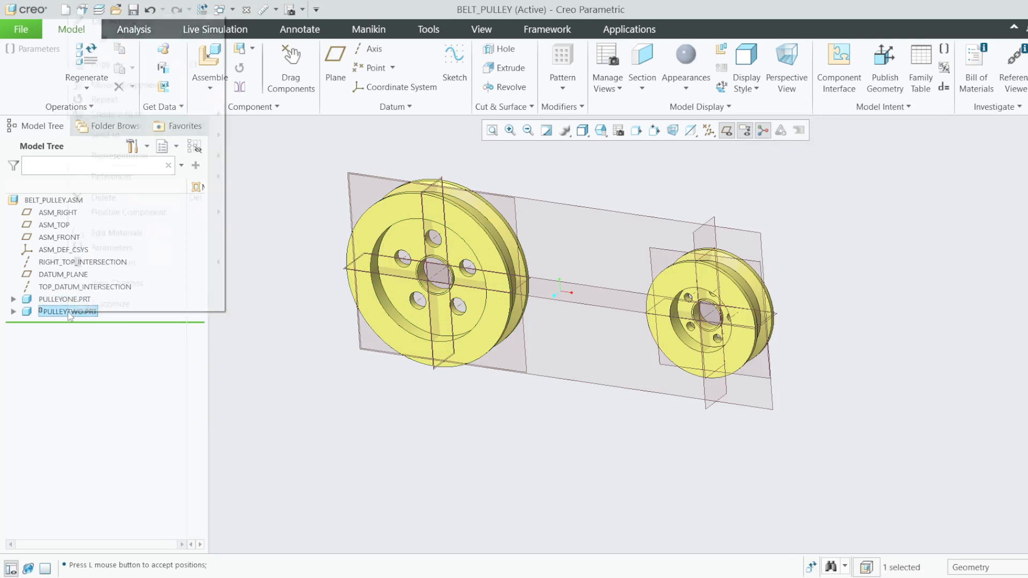
right_click(74, 304)
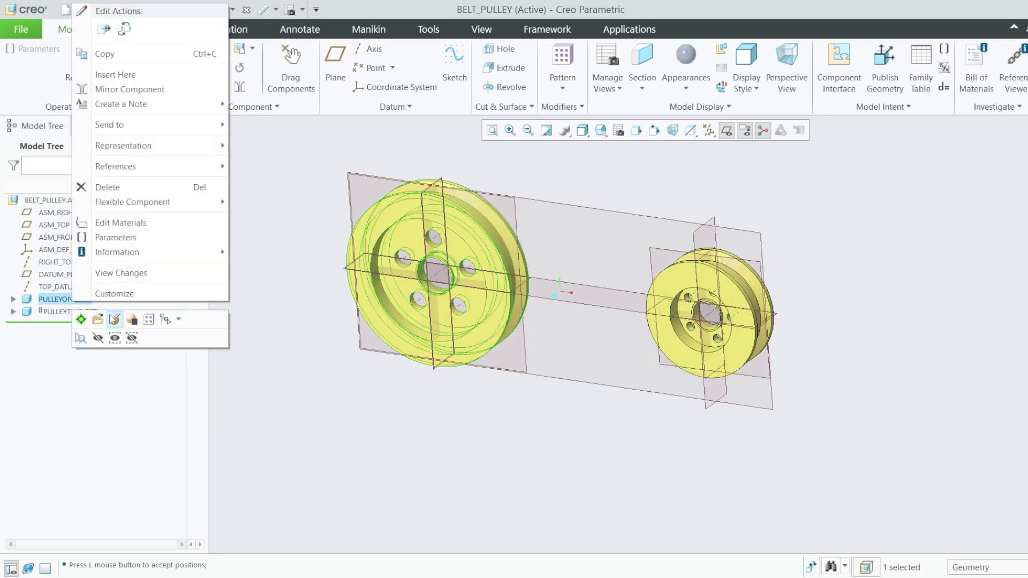
click(107, 10)
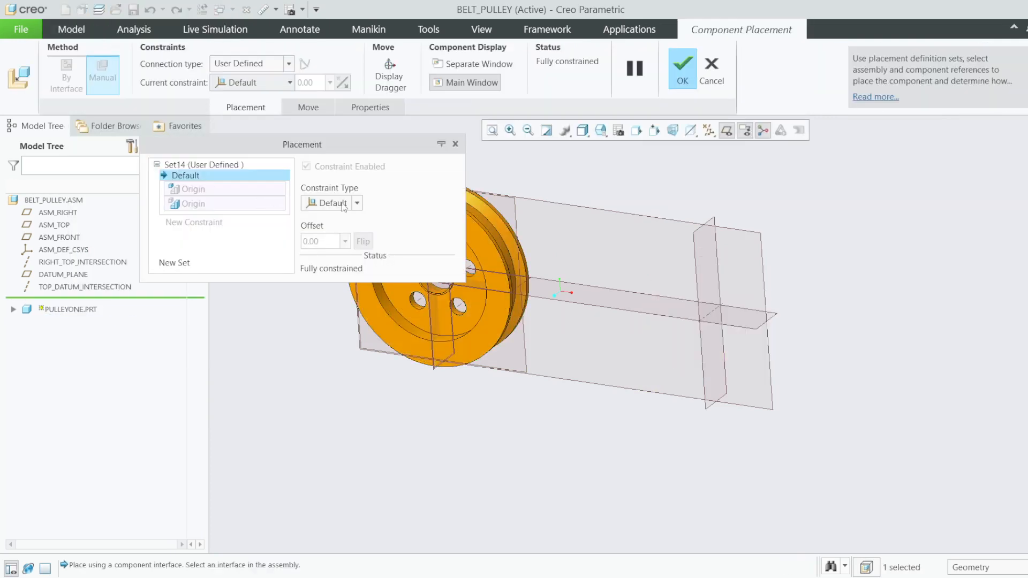
Step: Delete PULLEYONE's Default constraint and set its connection type to Pin
right_click(191, 176)
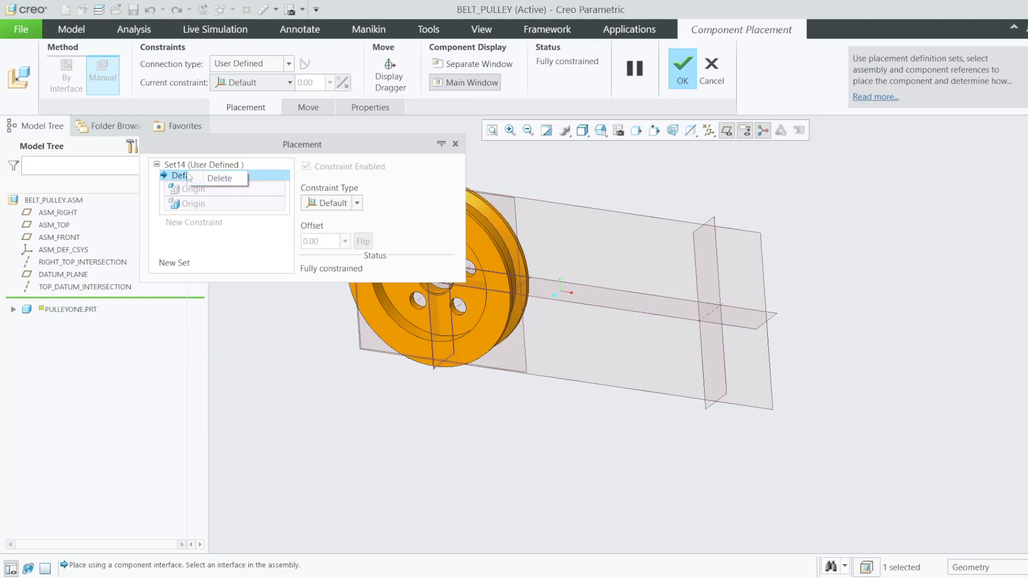
click(213, 180)
click(287, 64)
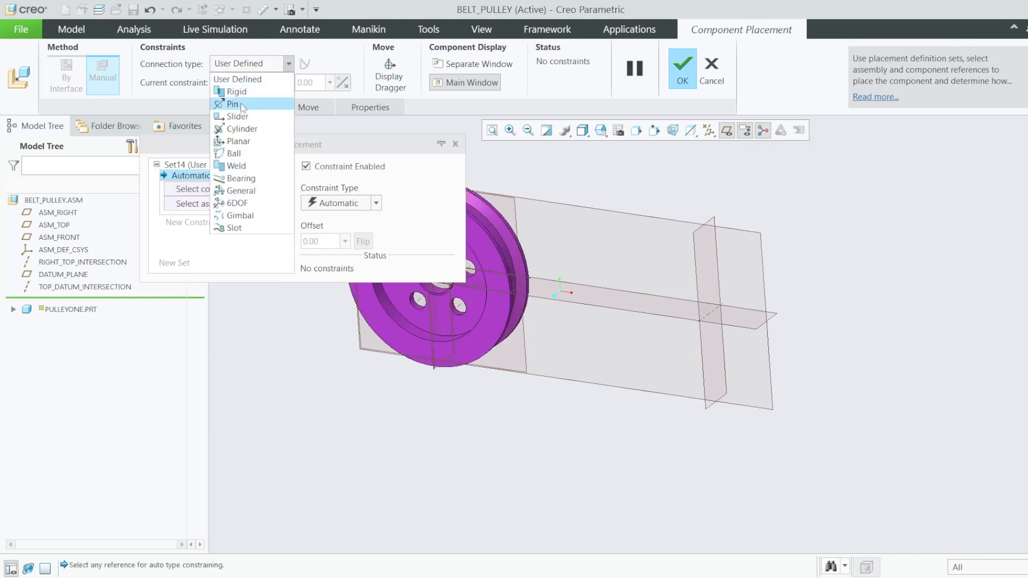
click(242, 102)
Step: Align PULLEYONE's A_1 axis with RIGHT_TOP_INTERSECTION and review the axis alignment references
scroll(619, 265, down, 3)
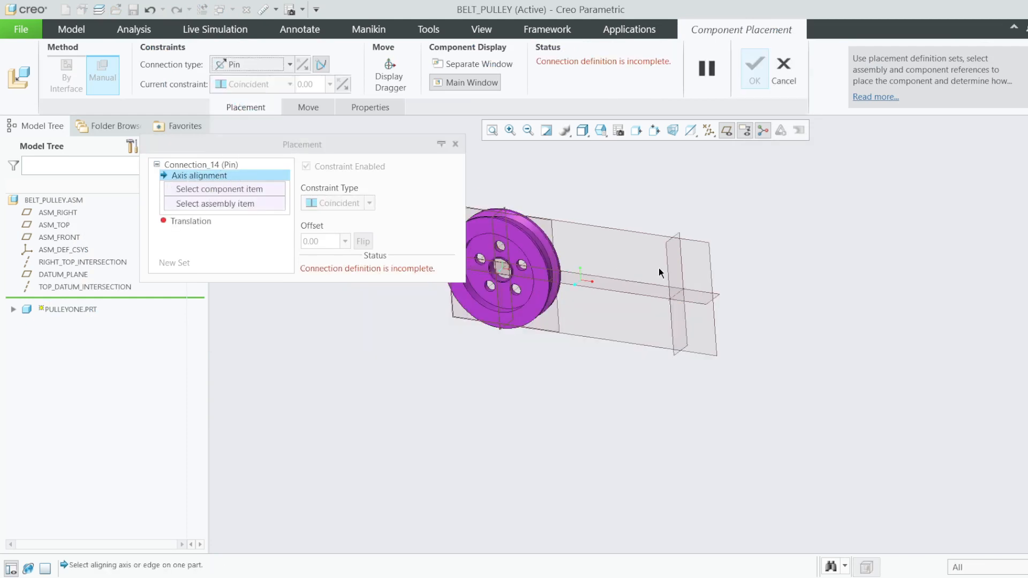
scroll(519, 347, up, 3)
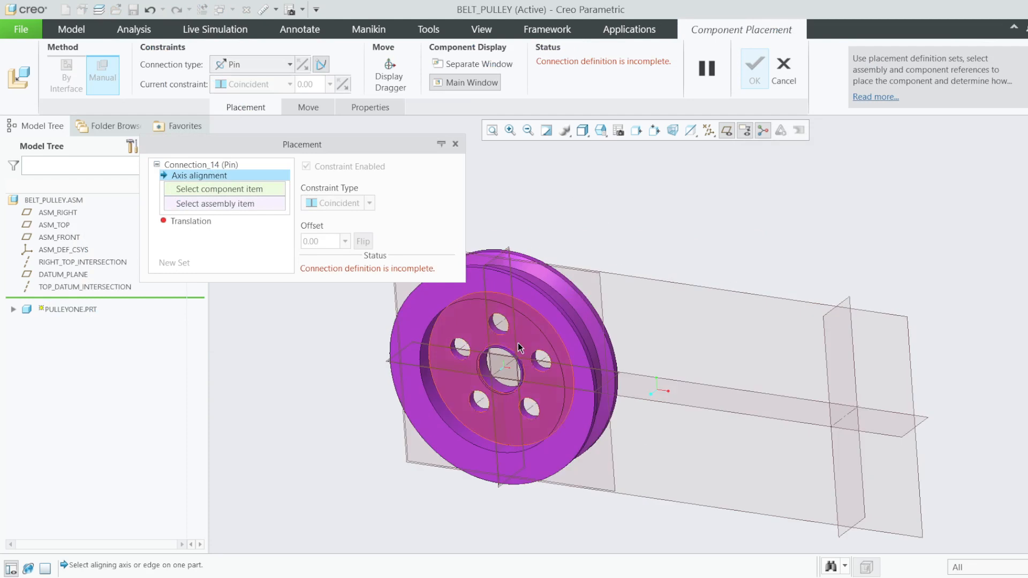
click(508, 360)
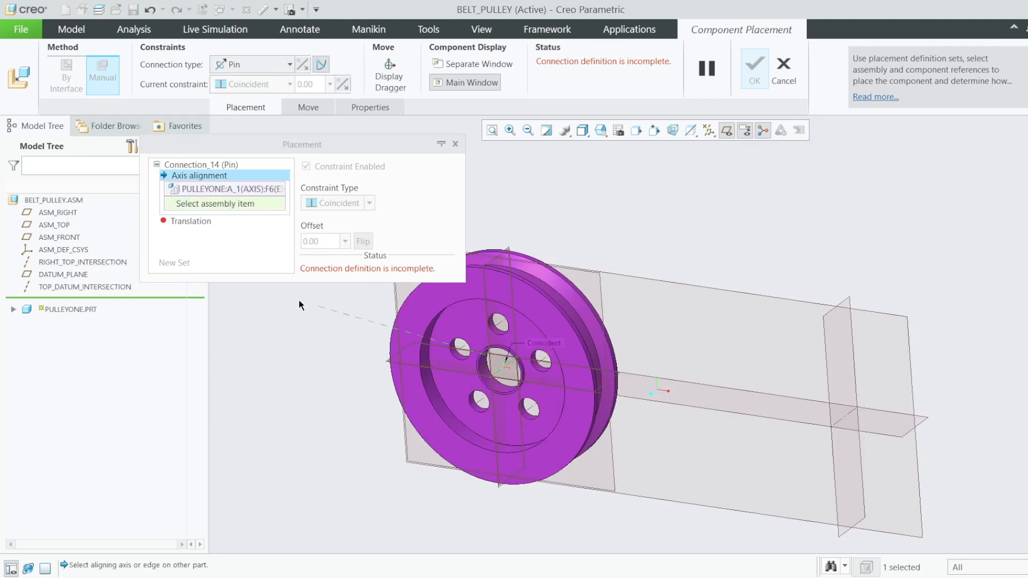
click(81, 263)
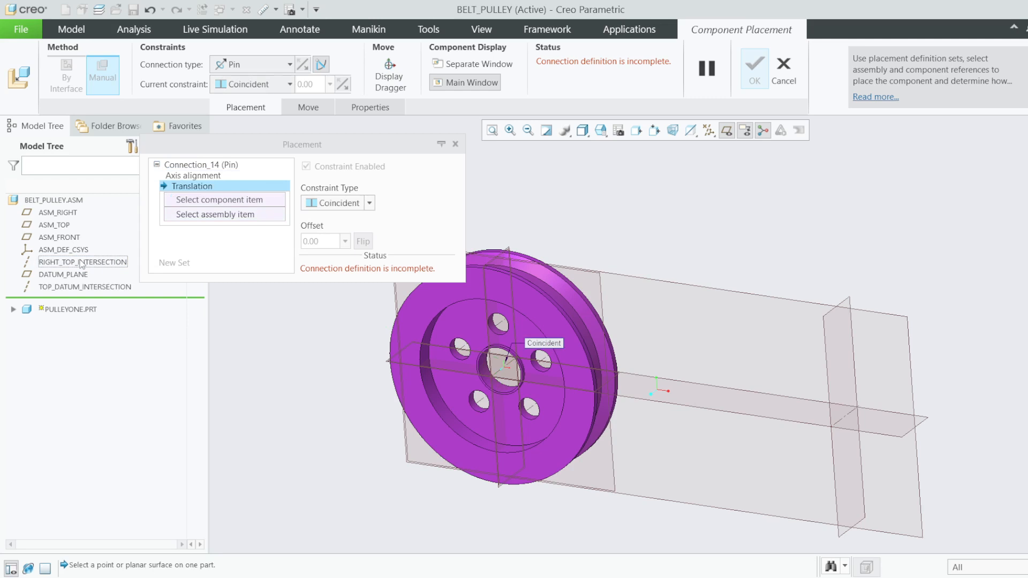
click(197, 178)
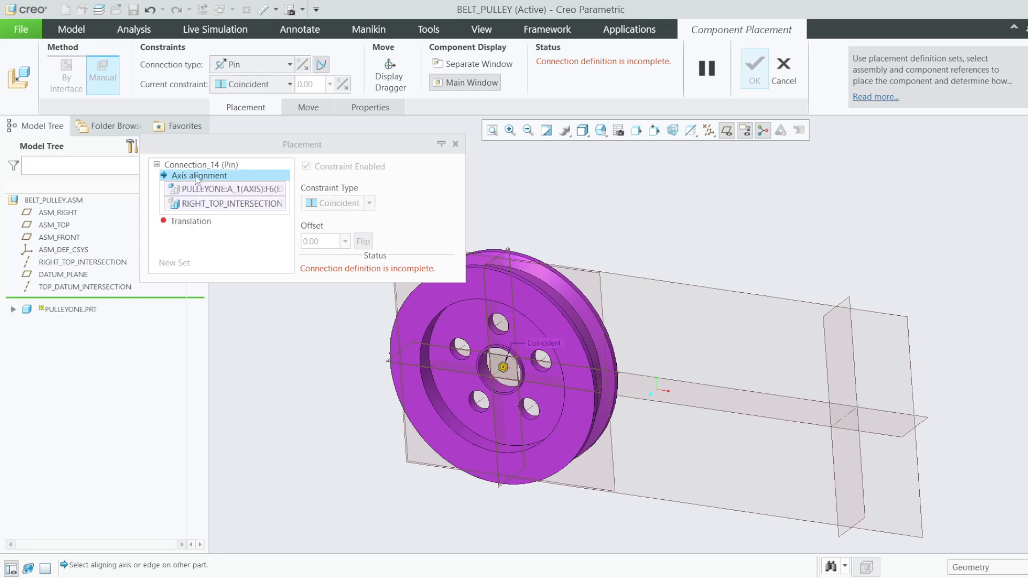
Step: Make PULLEYONE's FRONT plane coincident with ASM_FRONT for the translation and accept the placement
click(191, 221)
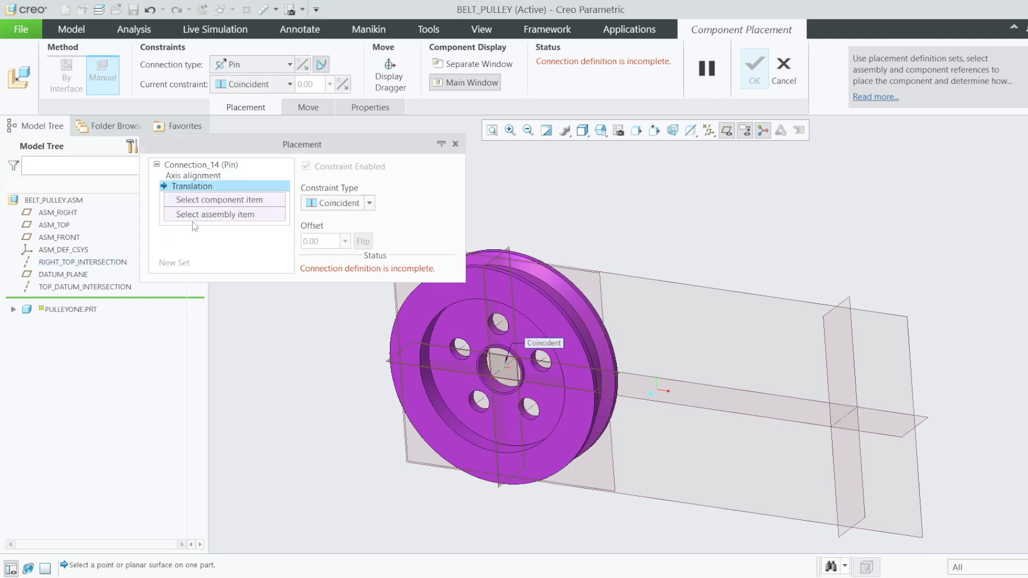
click(603, 288)
click(746, 293)
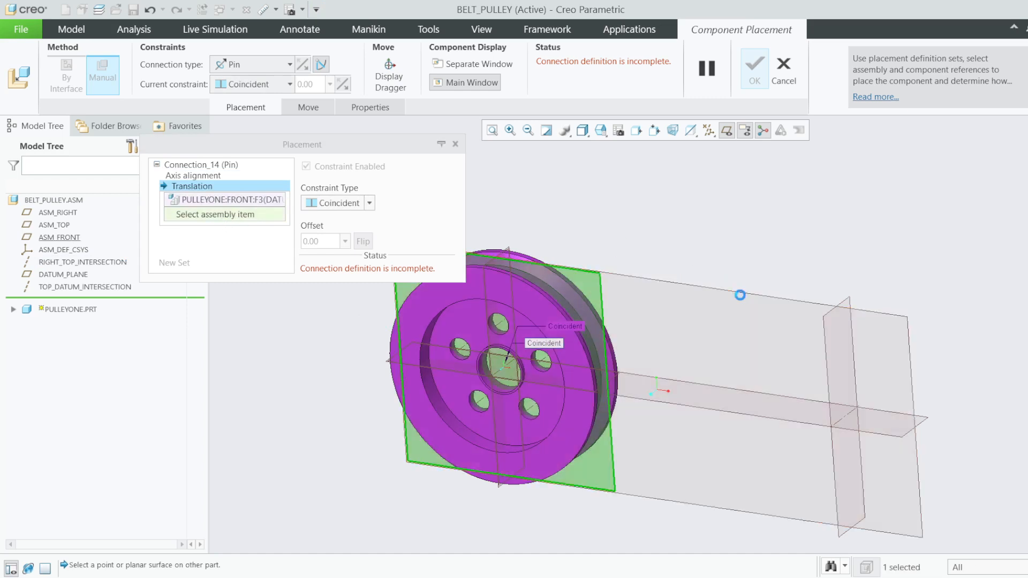
click(755, 70)
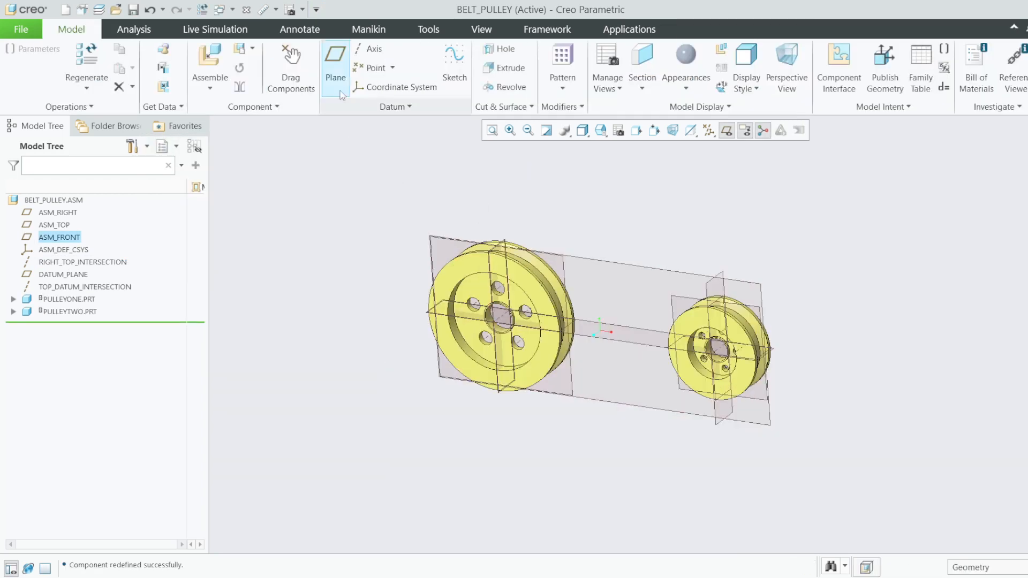
Step: Rotate PULLEYONE about its pin axis with Drag Components to test its motion
click(290, 67)
click(467, 266)
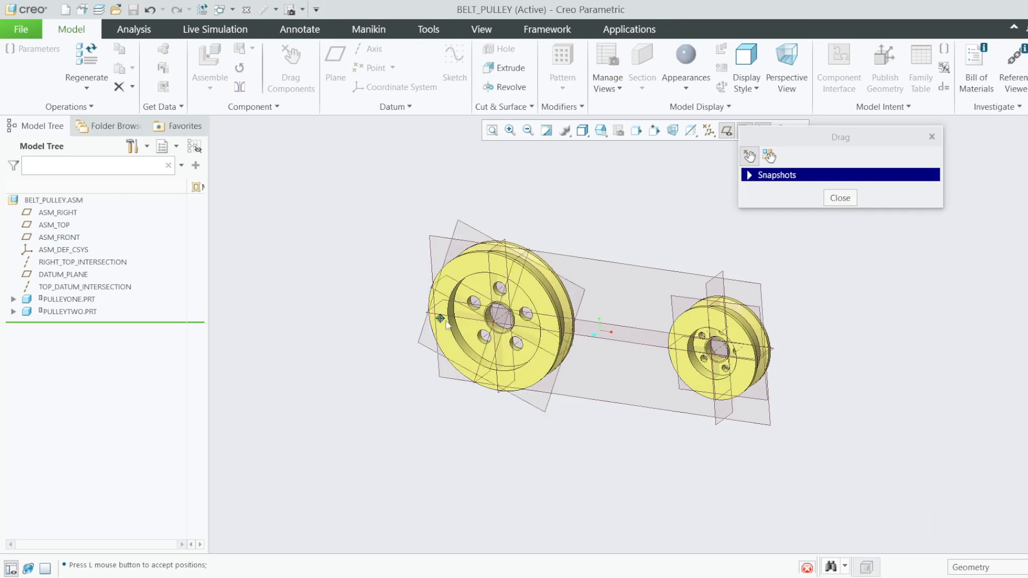
click(447, 322)
click(931, 137)
Step: Turn off the display of datum planes and axes in the assembly
click(726, 131)
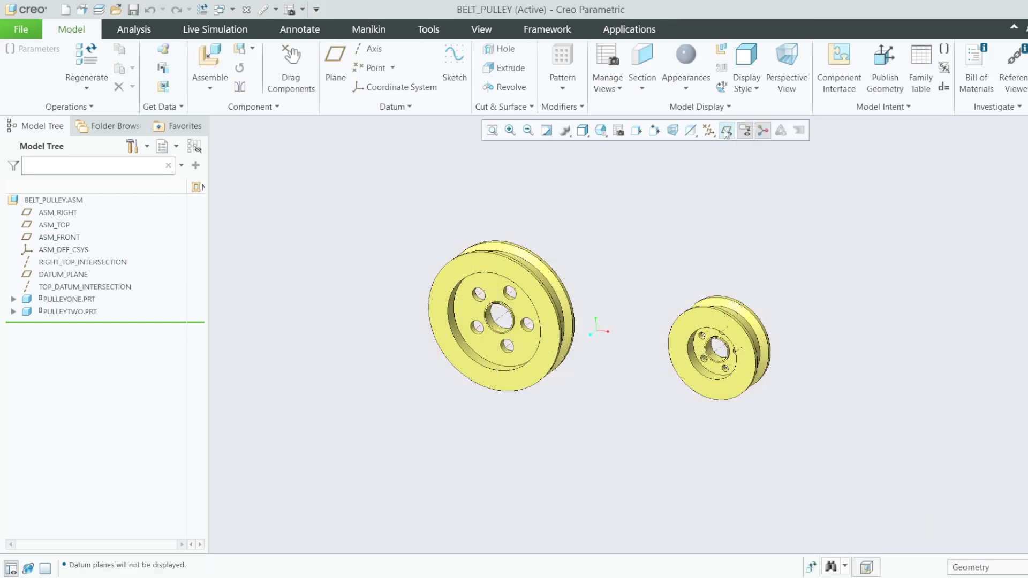
click(708, 130)
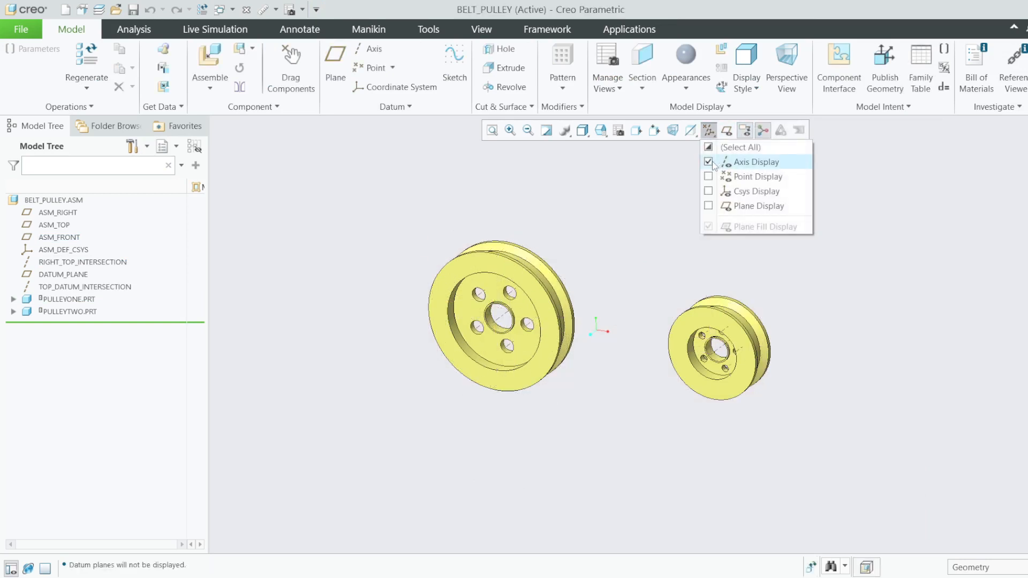
click(717, 162)
scroll(797, 323, down, 4)
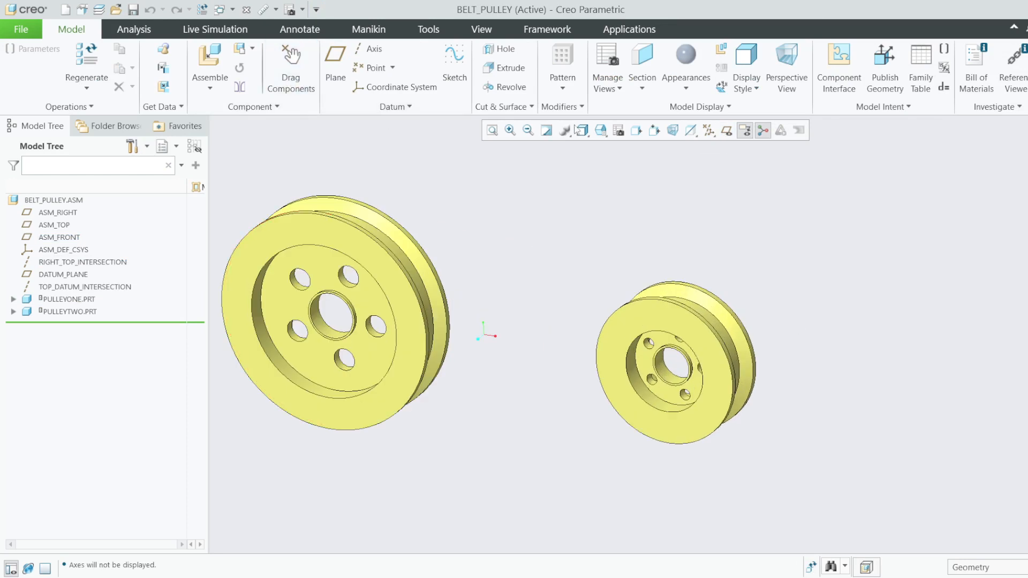
Step: Test the rotation of the large pulley and the small pulley separately with Drag Components
click(289, 69)
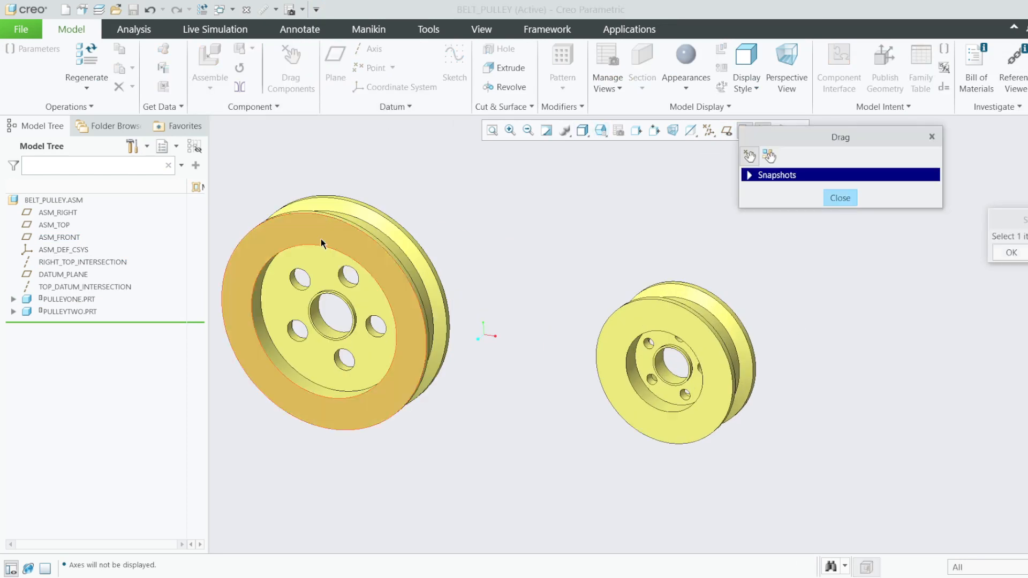
click(294, 322)
click(838, 206)
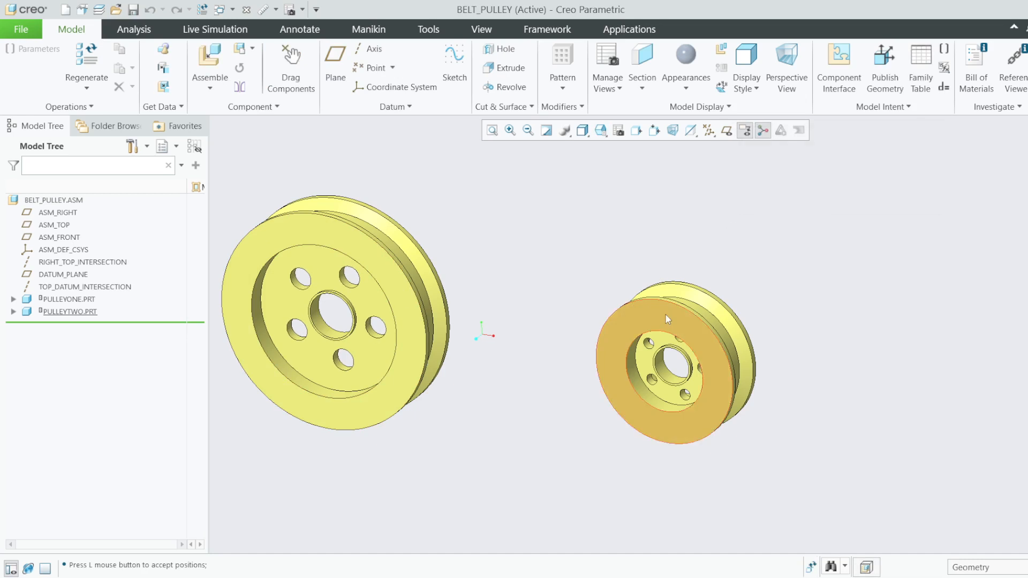
click(666, 321)
click(289, 70)
click(631, 320)
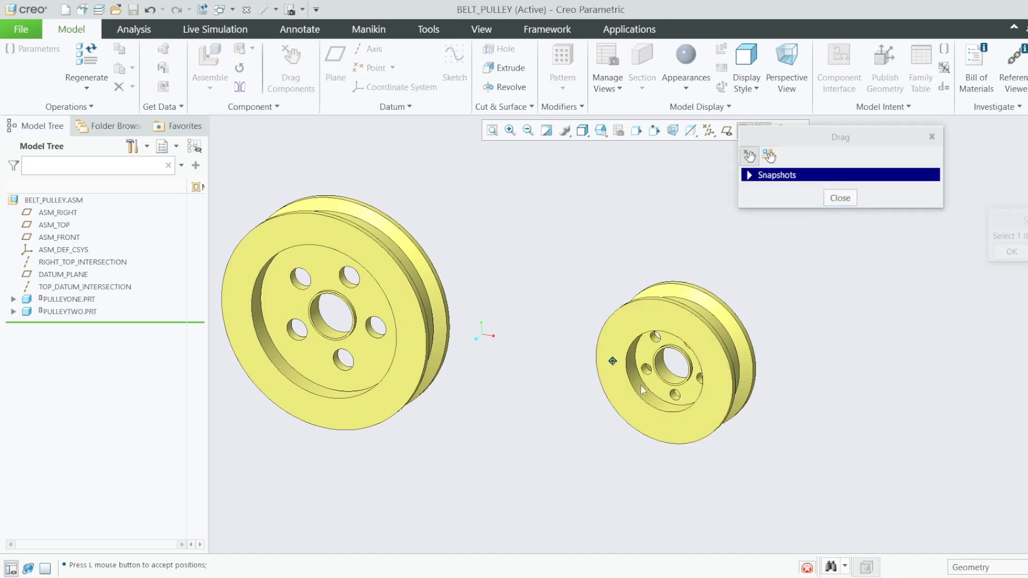
click(741, 303)
click(932, 137)
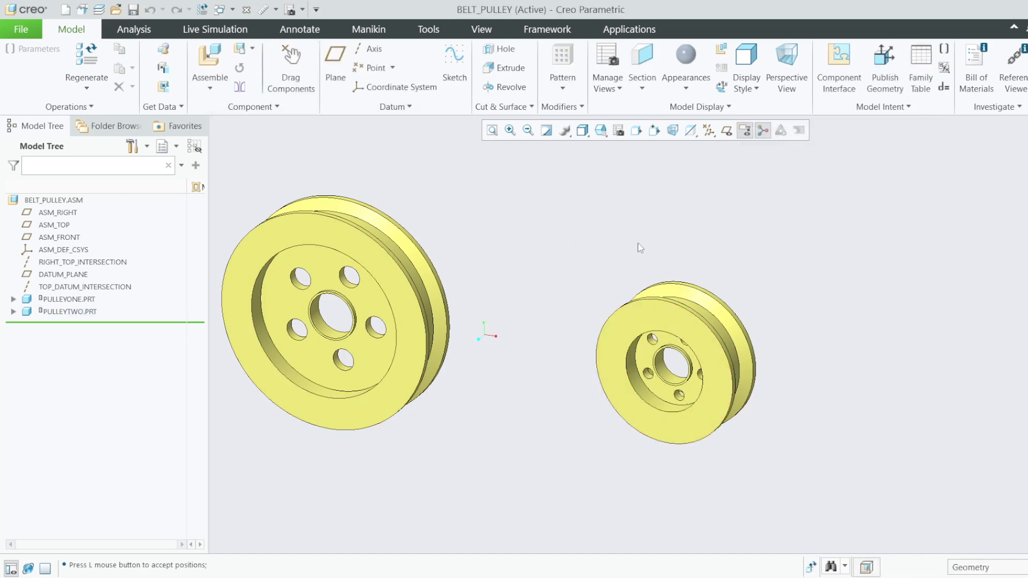
Step: Open the BELT_PULLEY assembly in the Mechanism application
scroll(638, 248, up, 1)
middle_drag(480, 269, 461, 290)
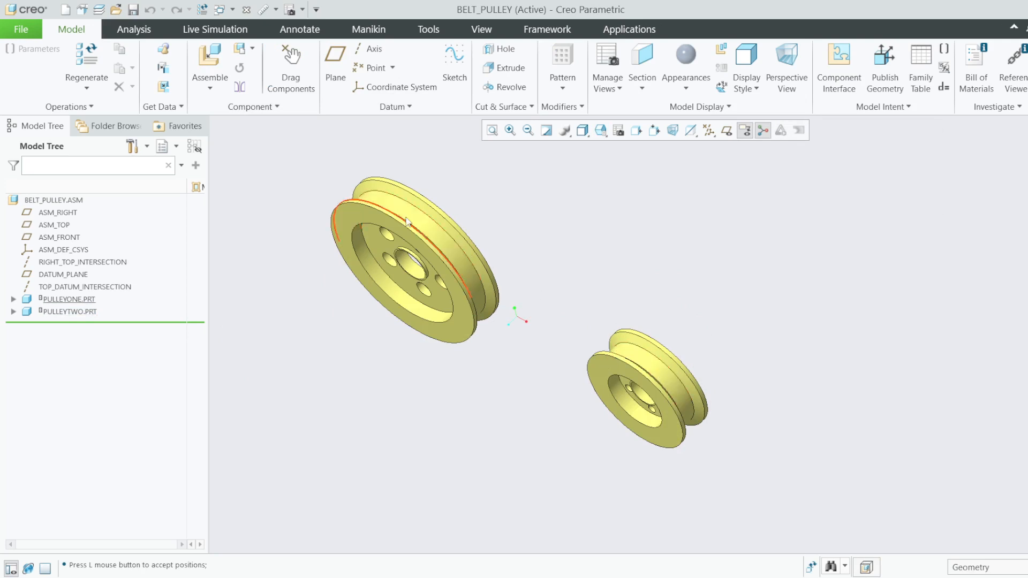
click(615, 36)
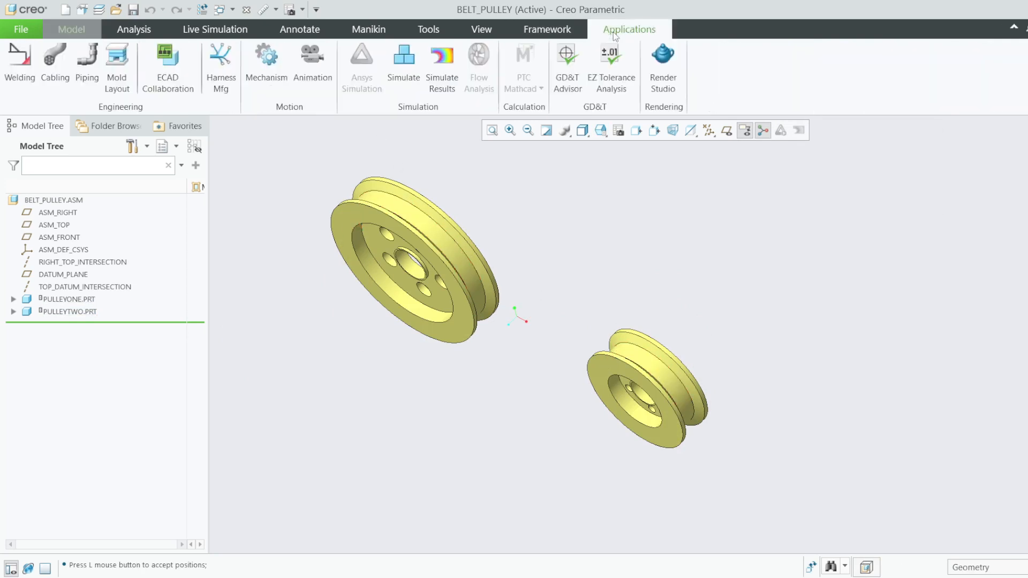
click(266, 74)
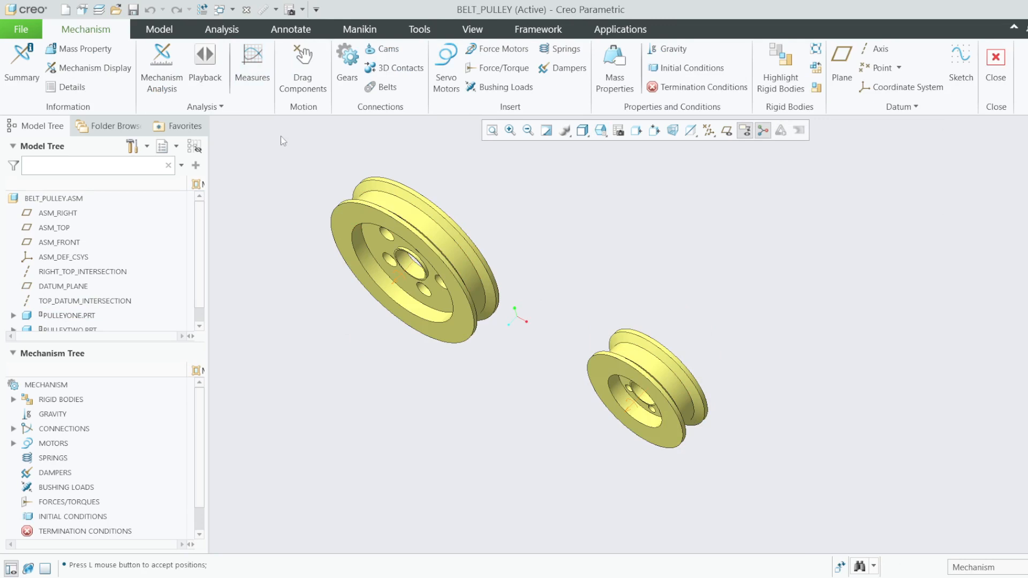
Step: Create a belt routed around the groove surfaces of PULLEYONE and PULLEYTWO and accept the definition
click(385, 88)
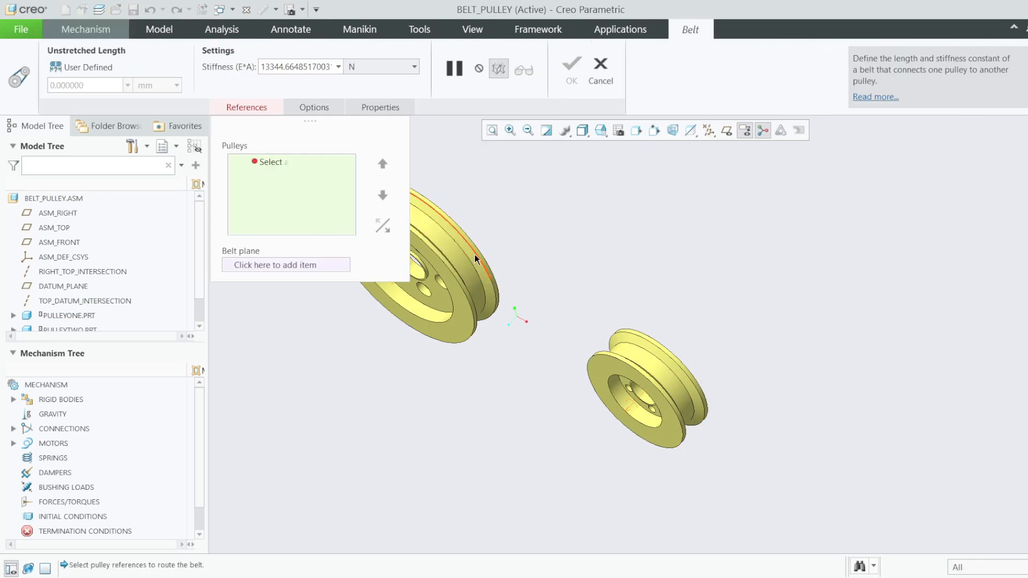
click(458, 250)
click(639, 356)
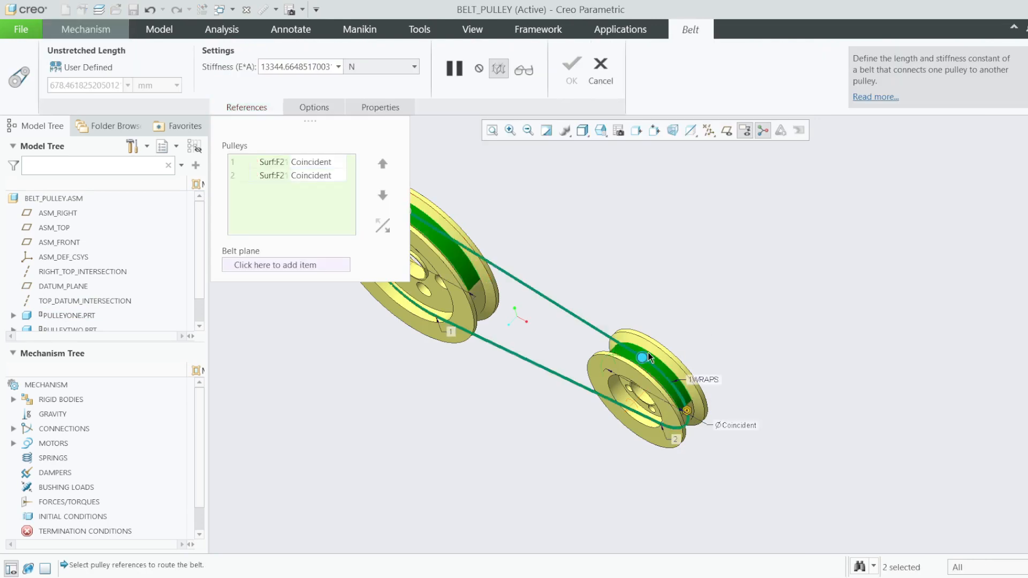
middle_drag(664, 321, 682, 279)
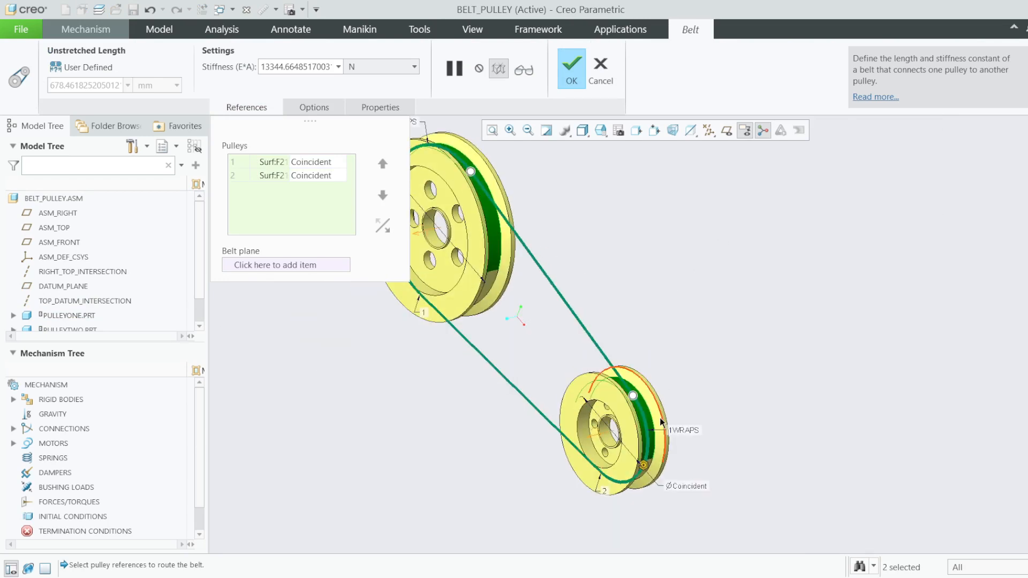
click(572, 68)
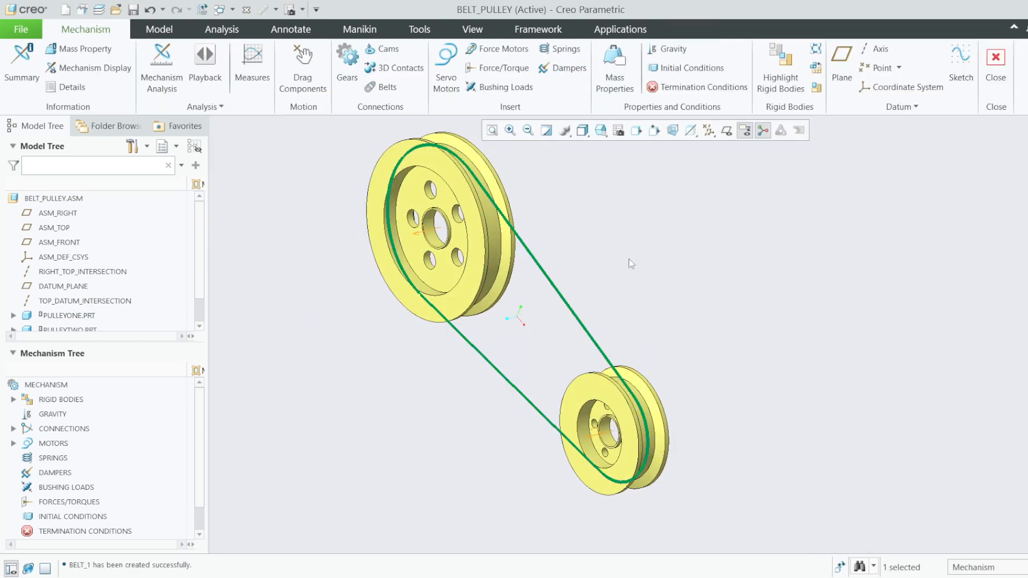
mouse_move(621, 273)
middle_down()
mouse_move(643, 251)
mouse_move(653, 258)
middle_up()
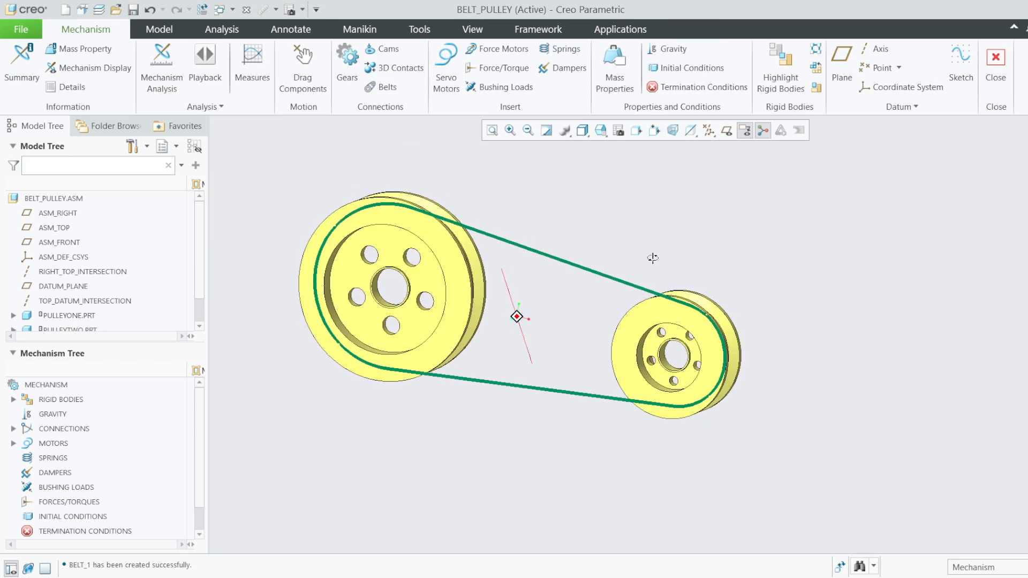
Step: Make a solid part from Belt 1 in the mechanism's belt connections, naming it BELT_PART with the Empty creation method
scroll(73, 484, down, 1)
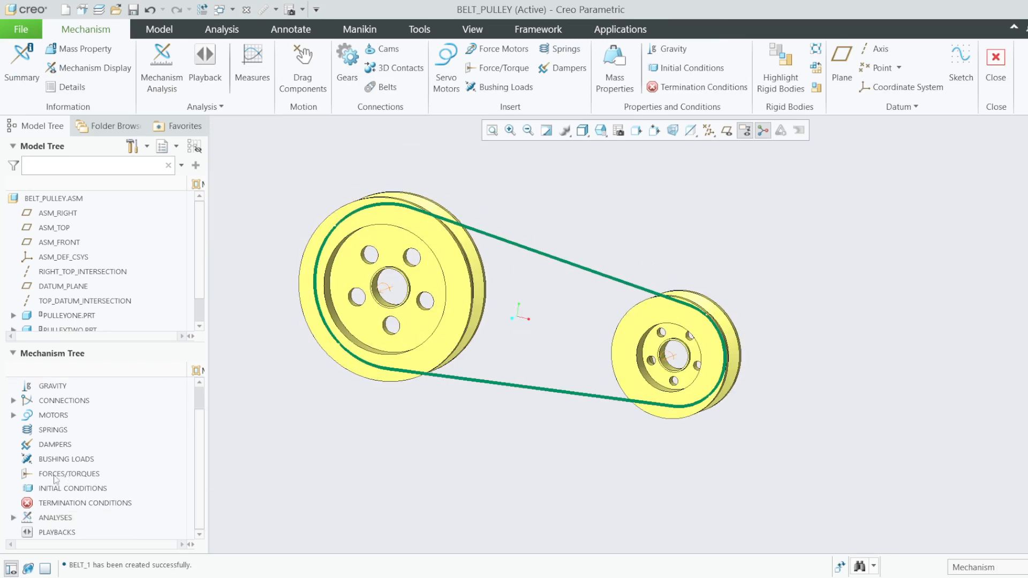
scroll(88, 444, up, 1)
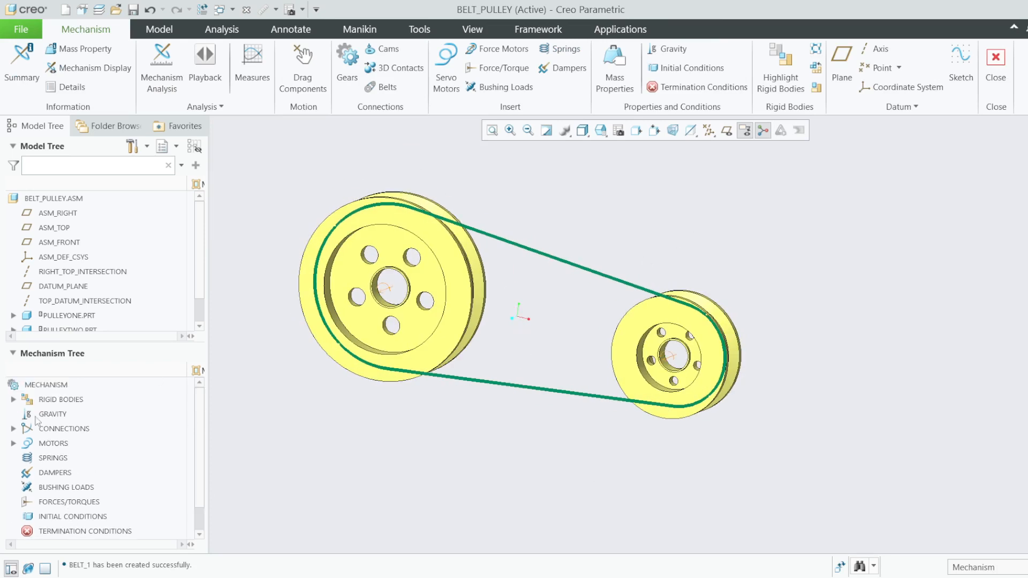
click(13, 429)
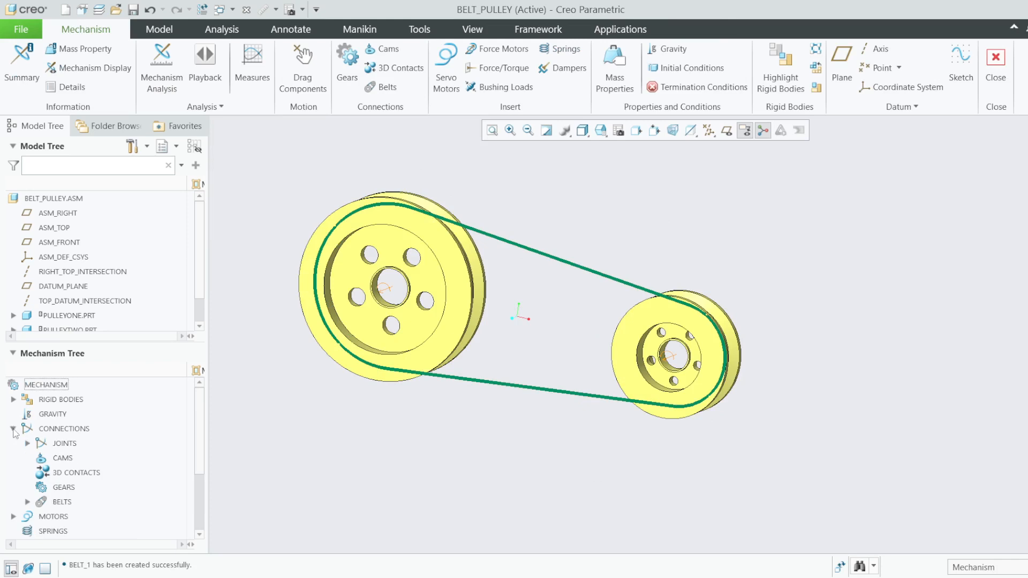
click(28, 502)
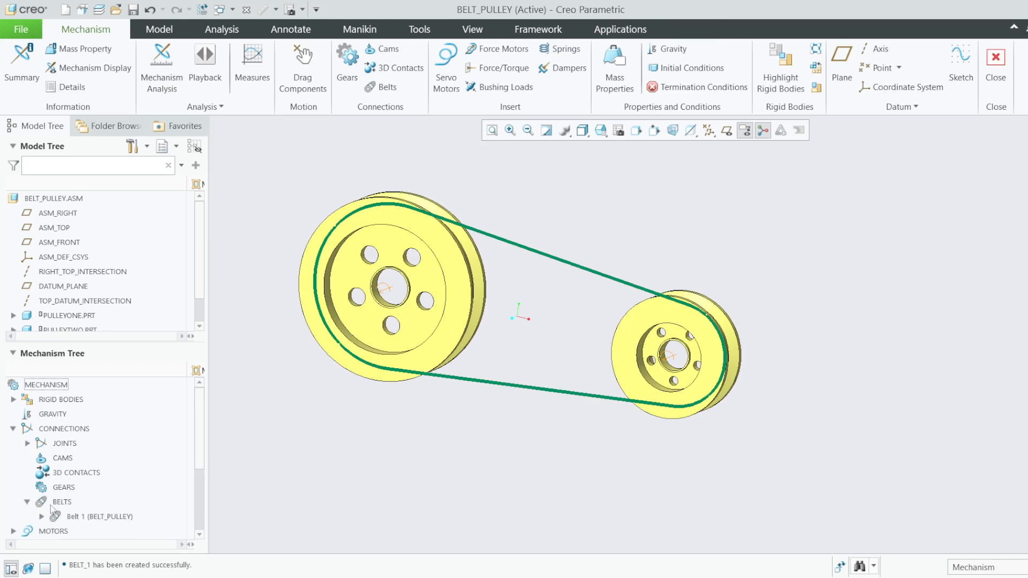
right_click(73, 517)
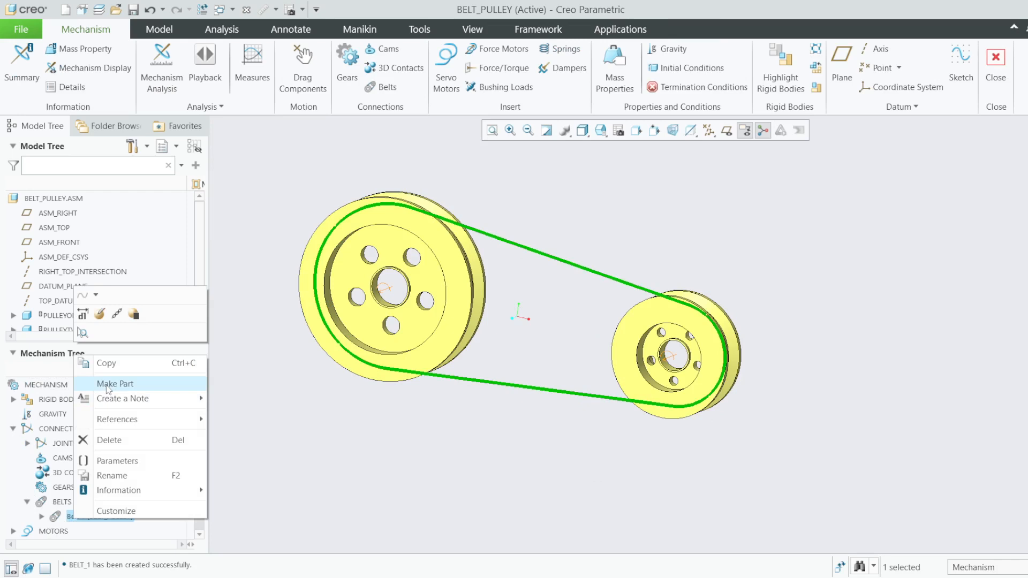
click(321, 453)
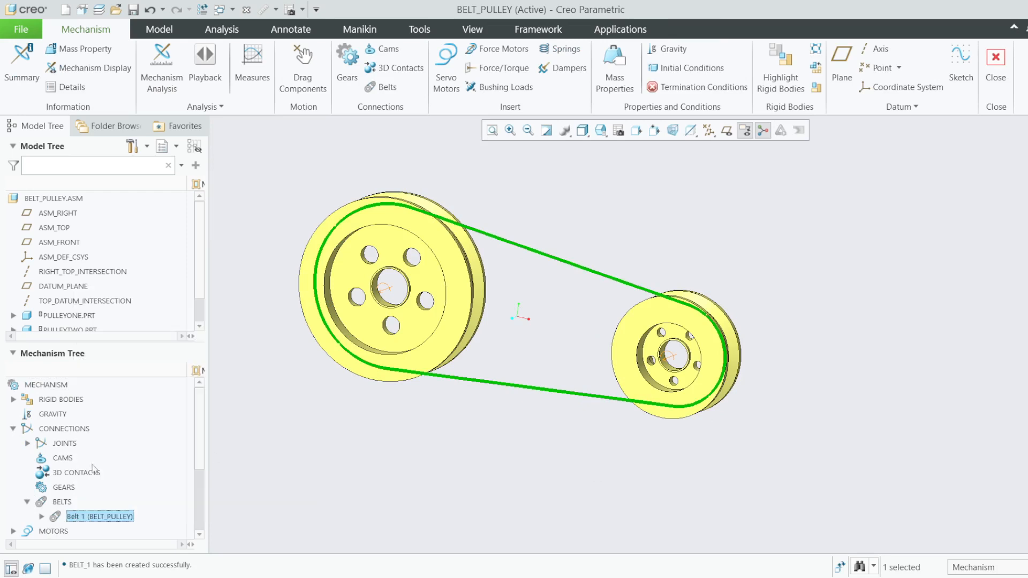
right_click(86, 518)
click(127, 383)
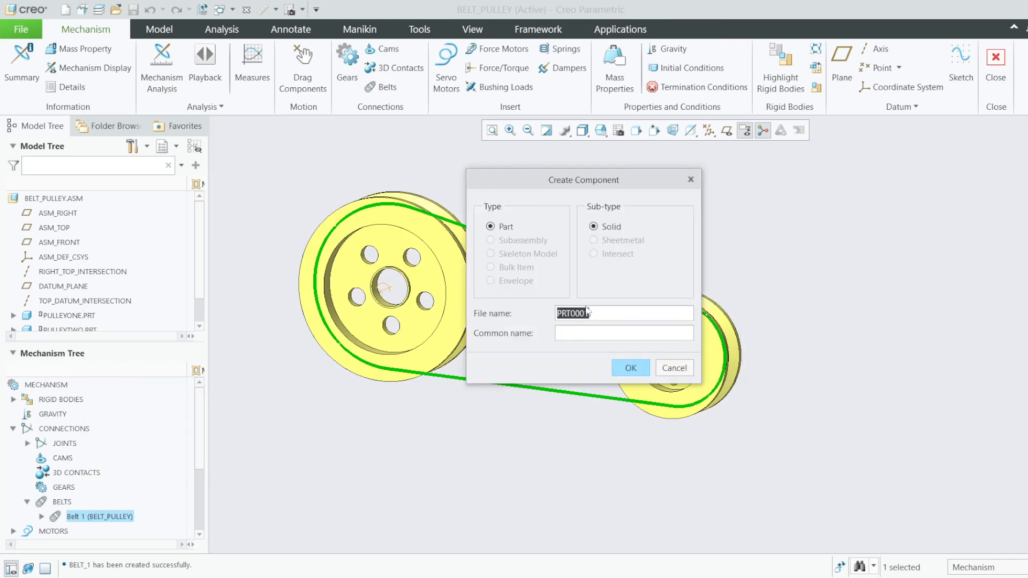
text(P)
text(ELT_PART)
key(Return)
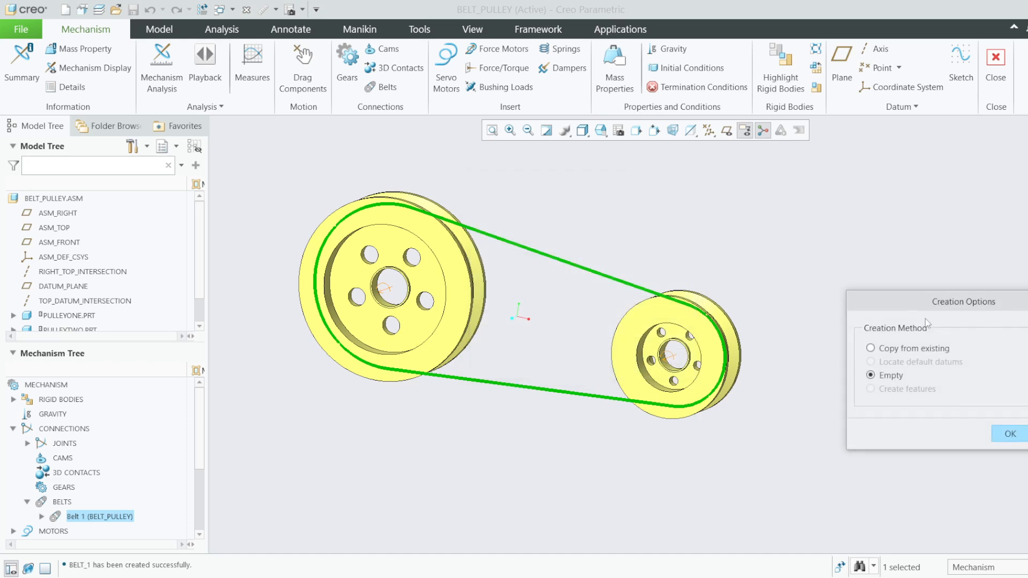
click(830, 344)
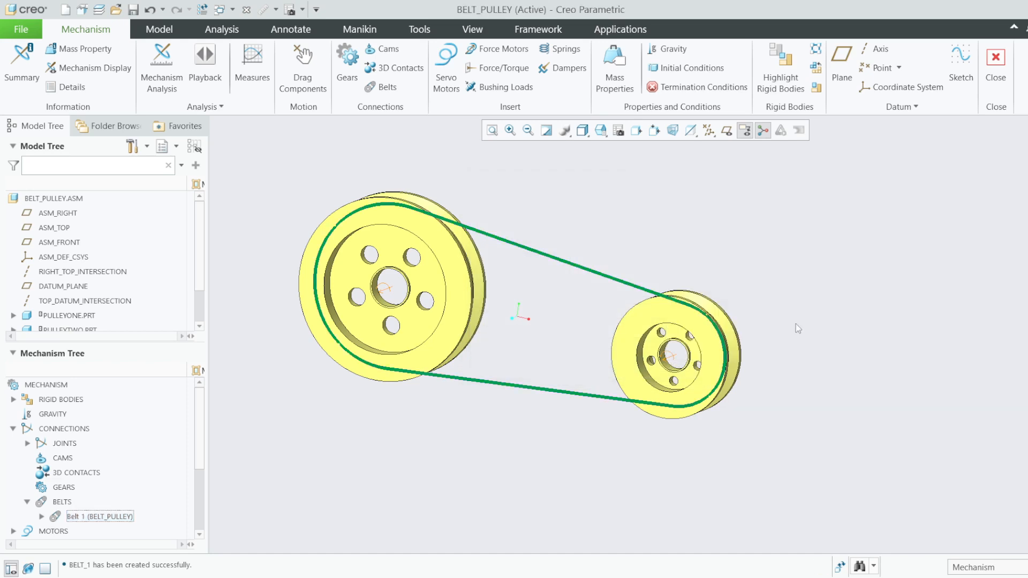
Step: Leave the Mechanism application and activate BELT_PART for editing within the assembly
click(995, 67)
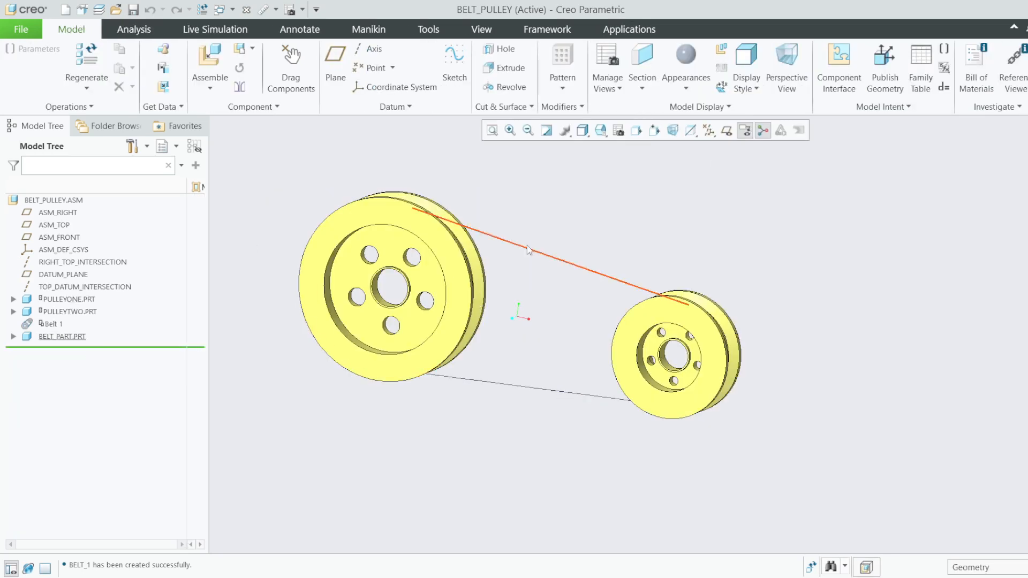
mouse_move(533, 285)
middle_down()
mouse_move(482, 323)
mouse_move(540, 274)
middle_up()
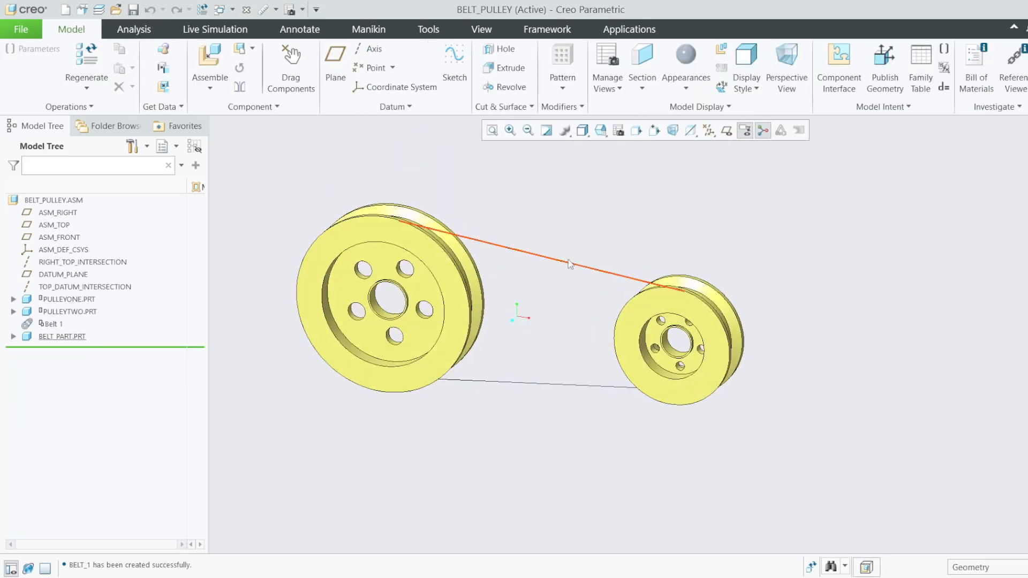
click(53, 328)
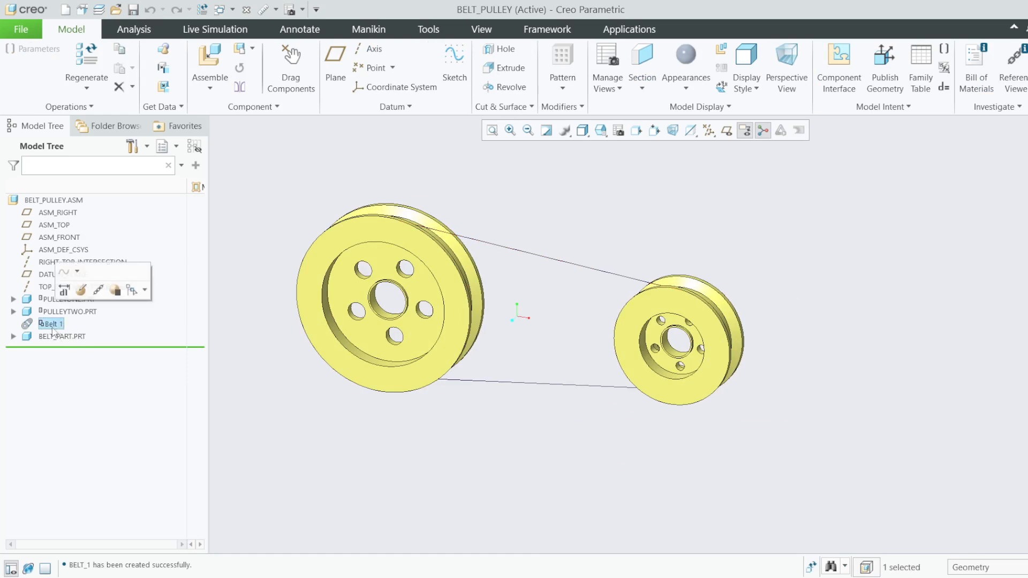
click(56, 337)
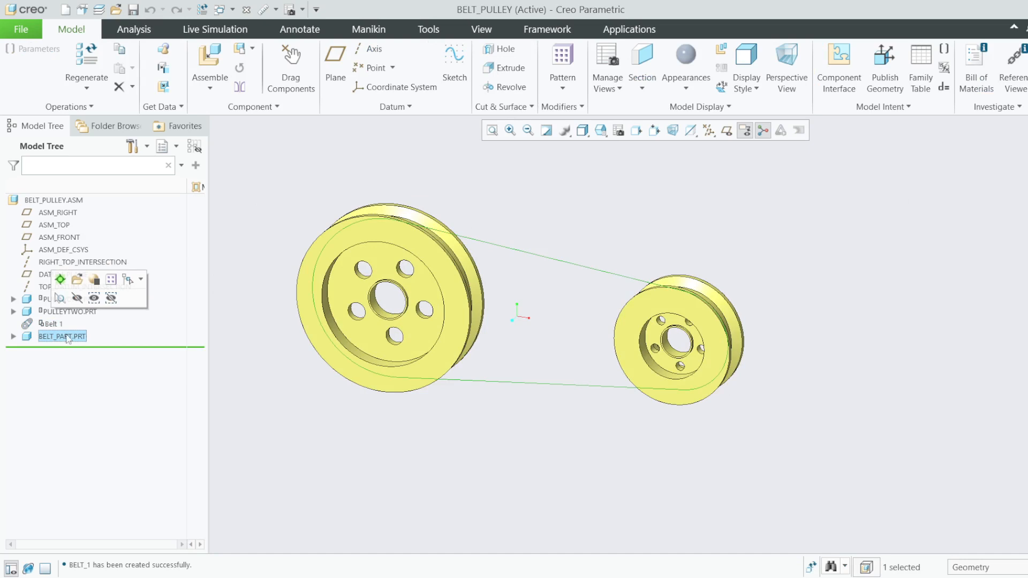
click(60, 279)
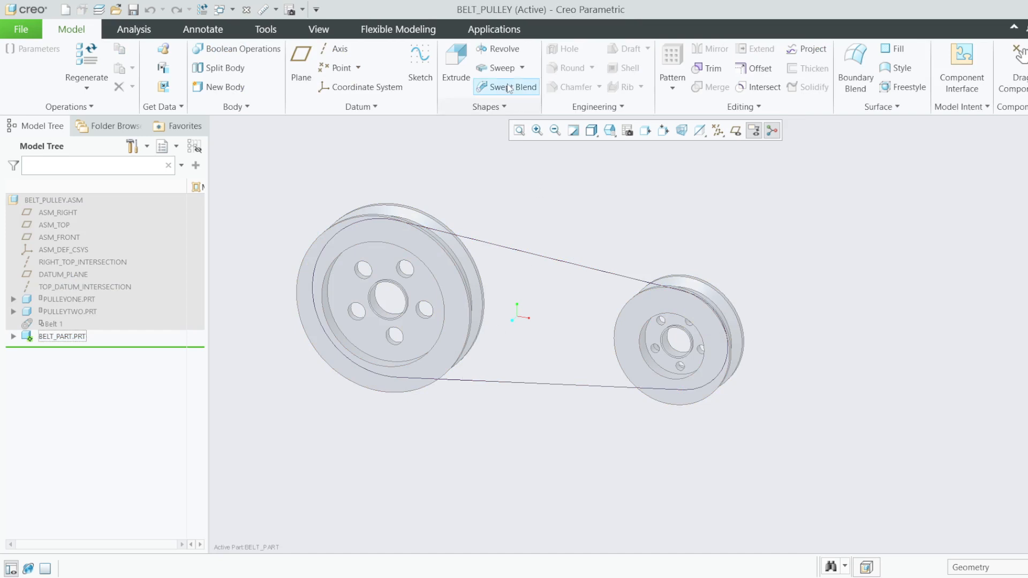
Step: Start a solid, constant-section Sweep and select the complete closed belt curve around both pulleys as its origin trajectory
click(501, 68)
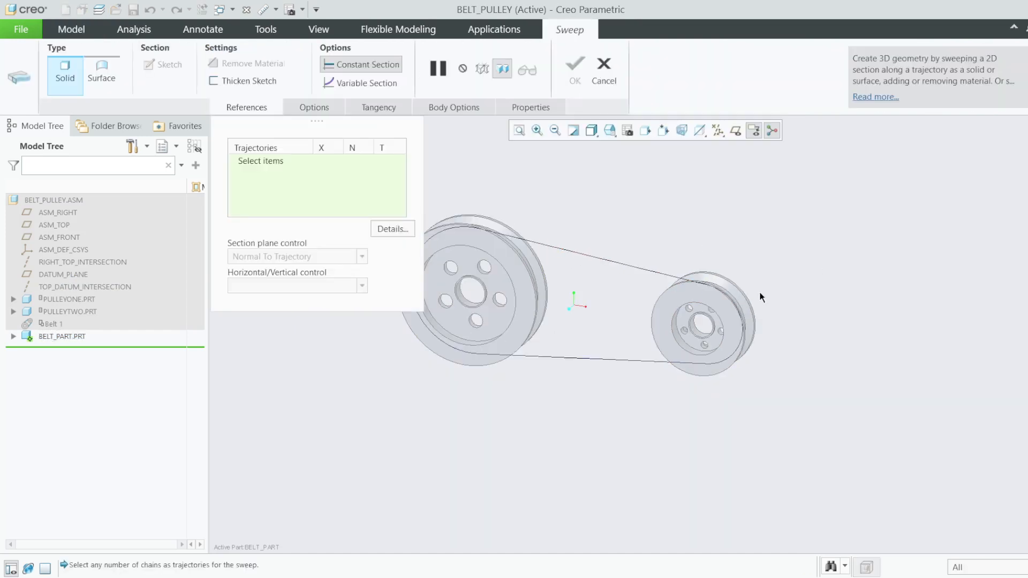
click(604, 260)
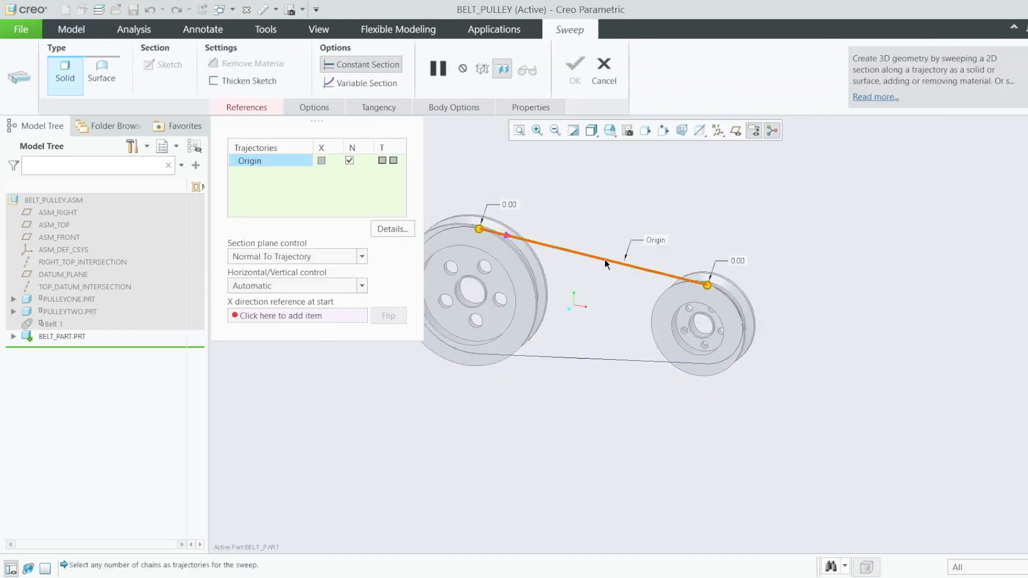
shift+click(597, 357)
scroll(720, 297, down, 4)
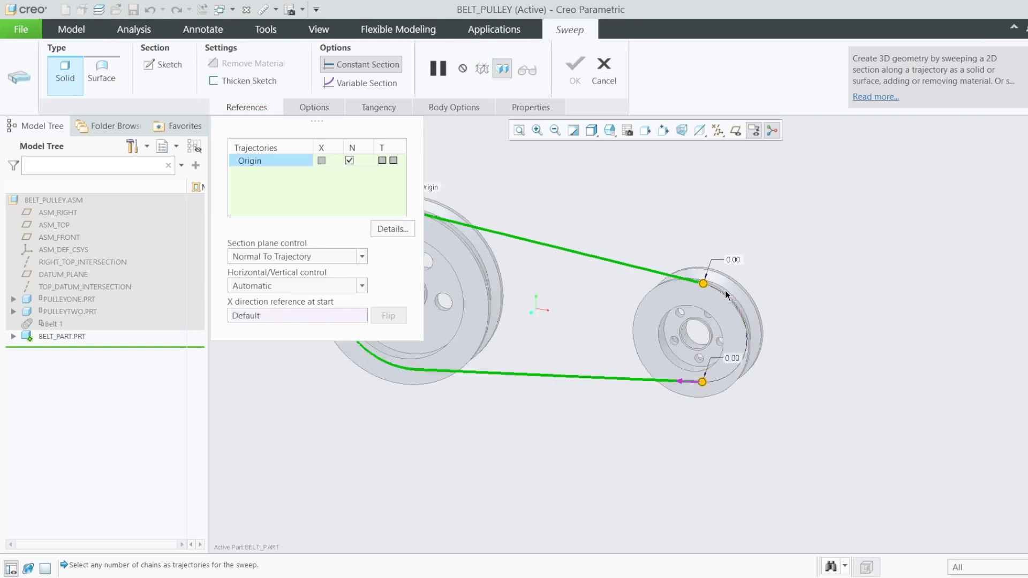
scroll(822, 340, up, 4)
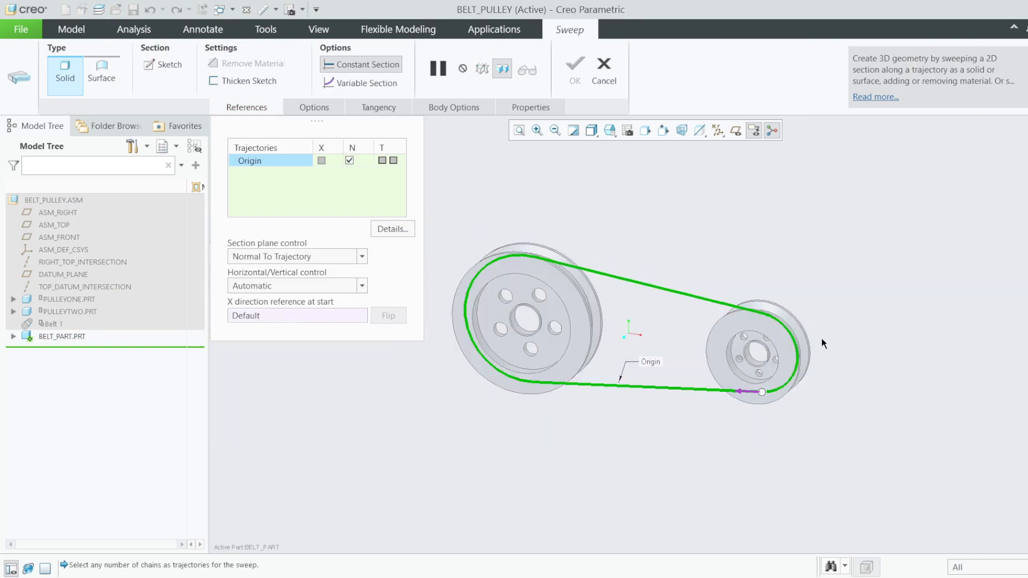
Step: Open the sweep section sketch facing the screen and add the pulley groove's silhouette edges as sketch references
click(167, 65)
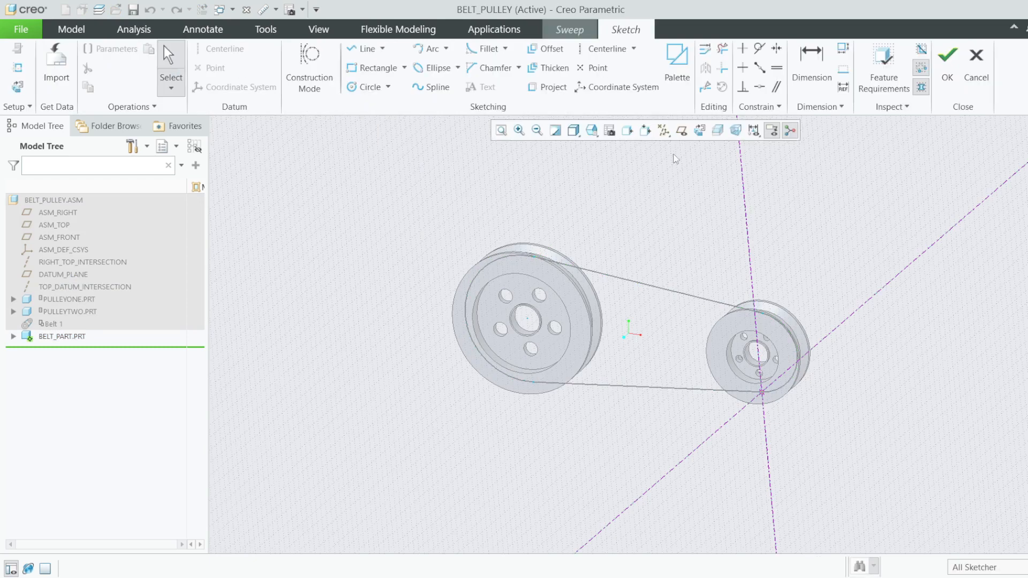
click(699, 131)
scroll(764, 344, down, 5)
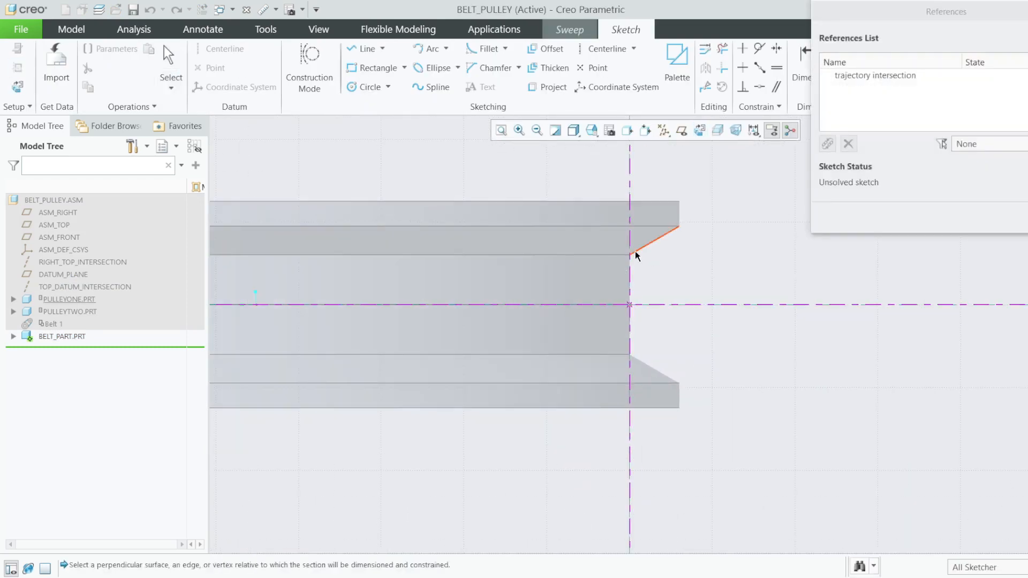
click(631, 268)
click(632, 269)
click(652, 369)
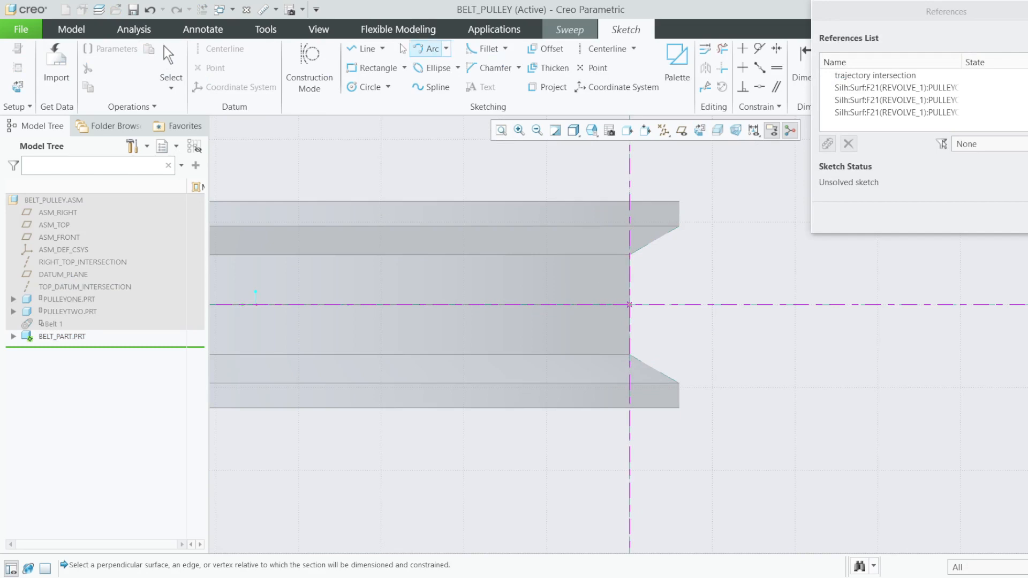
Step: Sketch a closed trapezoidal section with lines filling the pulley groove up to its outer rim, then complete the sweep
click(366, 49)
click(679, 226)
click(629, 253)
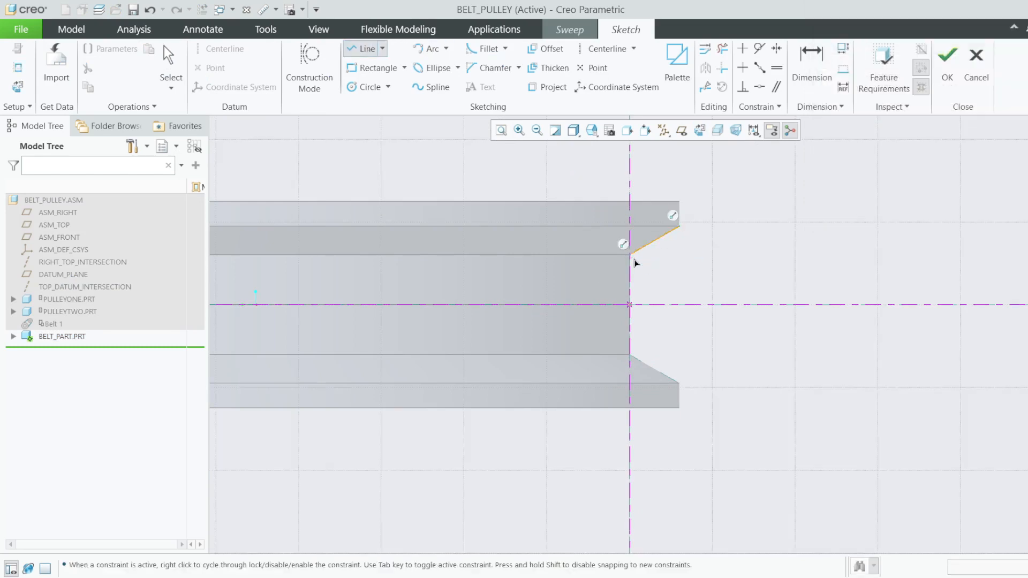
click(628, 356)
click(680, 383)
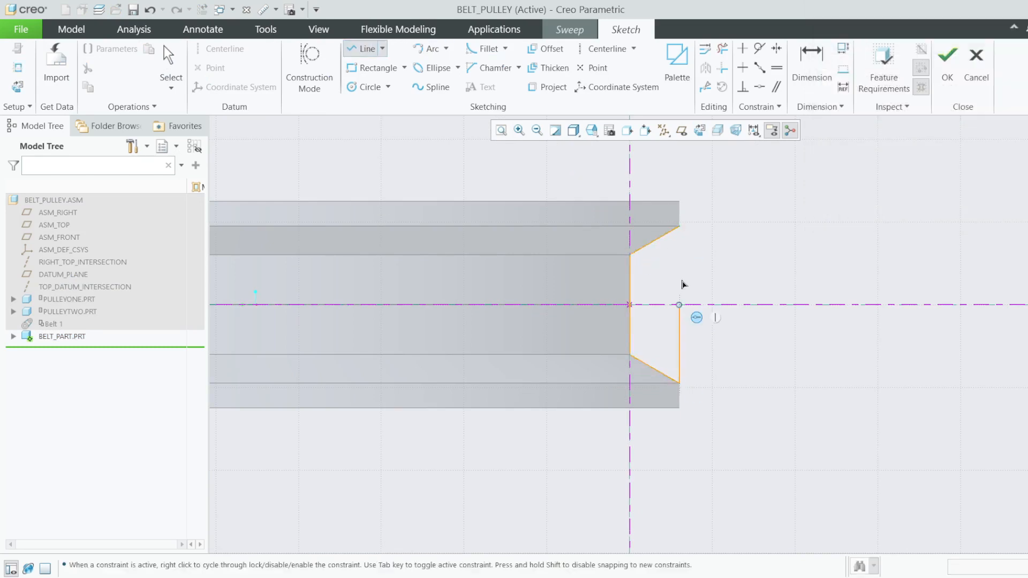
click(681, 229)
click(947, 58)
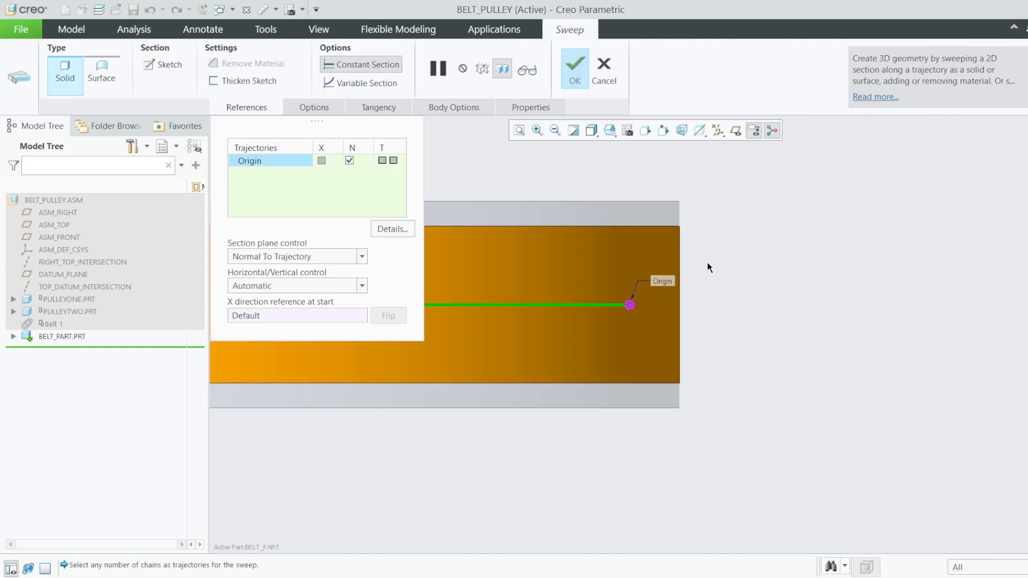
click(588, 80)
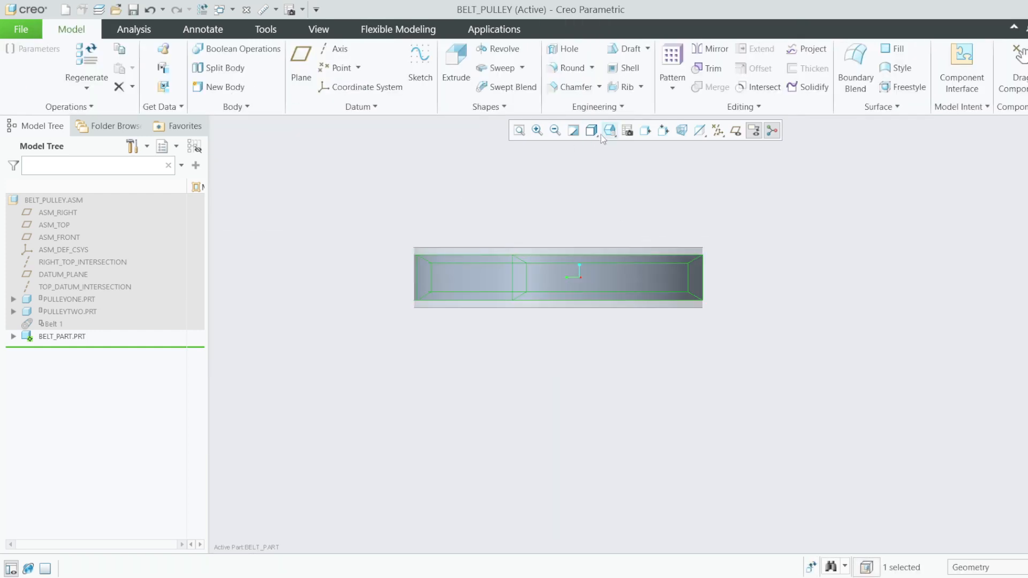
Step: Show the model in Standard Orientation and reactivate the top-level BELT_PULLEY assembly
click(612, 133)
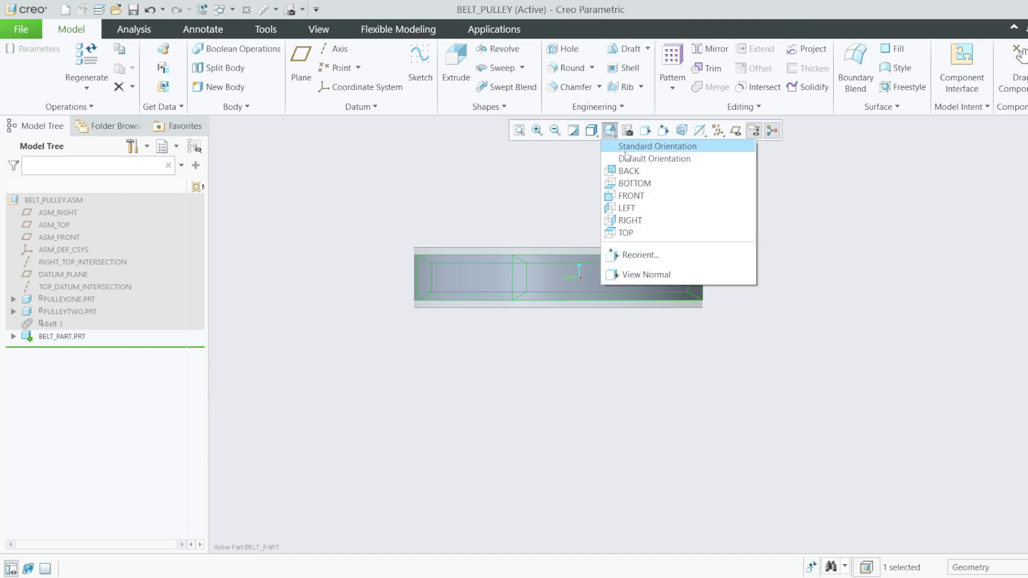
click(642, 144)
right_click(55, 201)
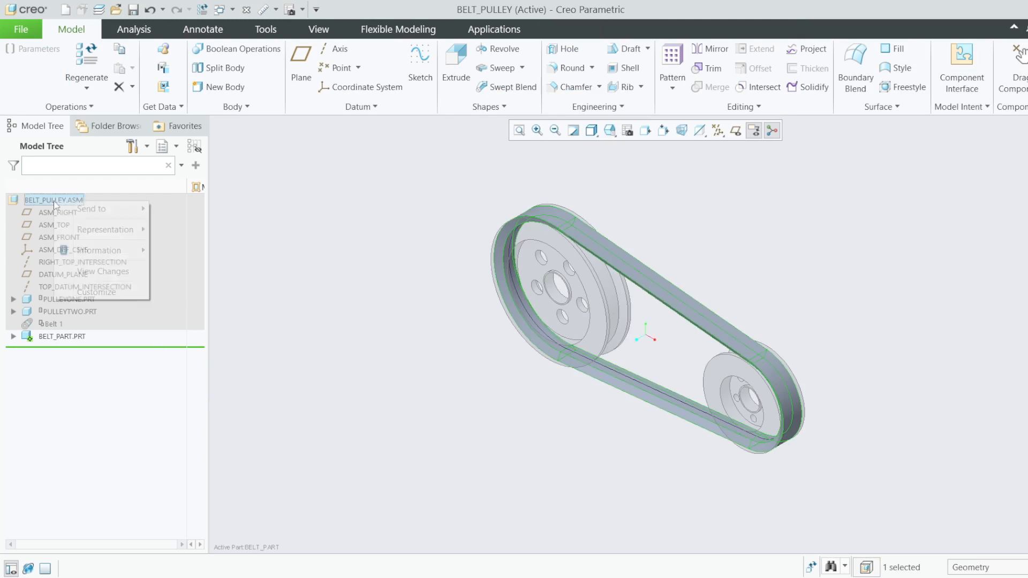
click(68, 166)
click(389, 237)
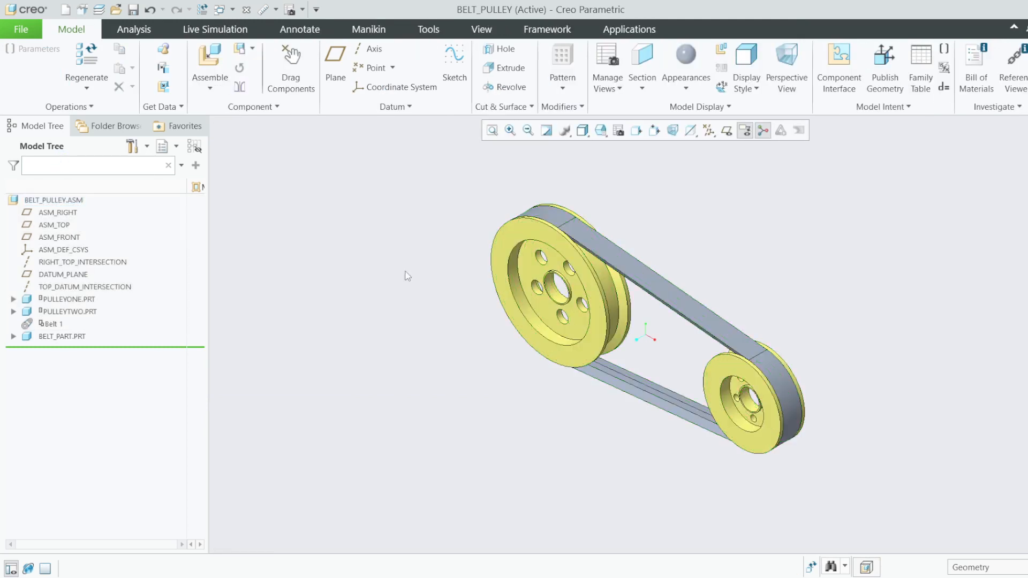
mouse_move(406, 275)
middle_down()
mouse_move(447, 250)
mouse_move(421, 267)
middle_up()
scroll(633, 237, up, 3)
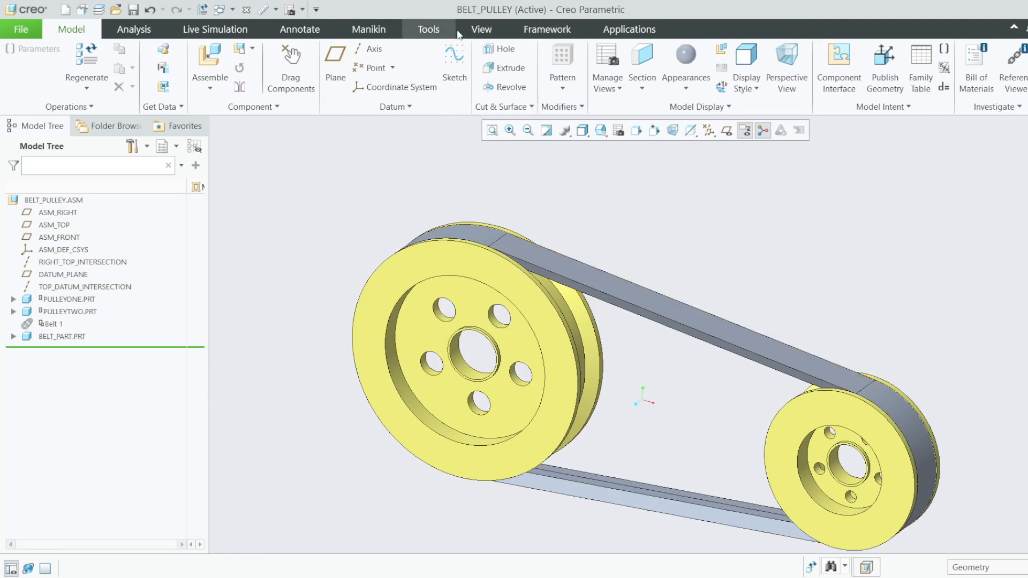
Step: Apply the dark grey appearance from My Appearances to BELT_PART
click(482, 30)
click(142, 88)
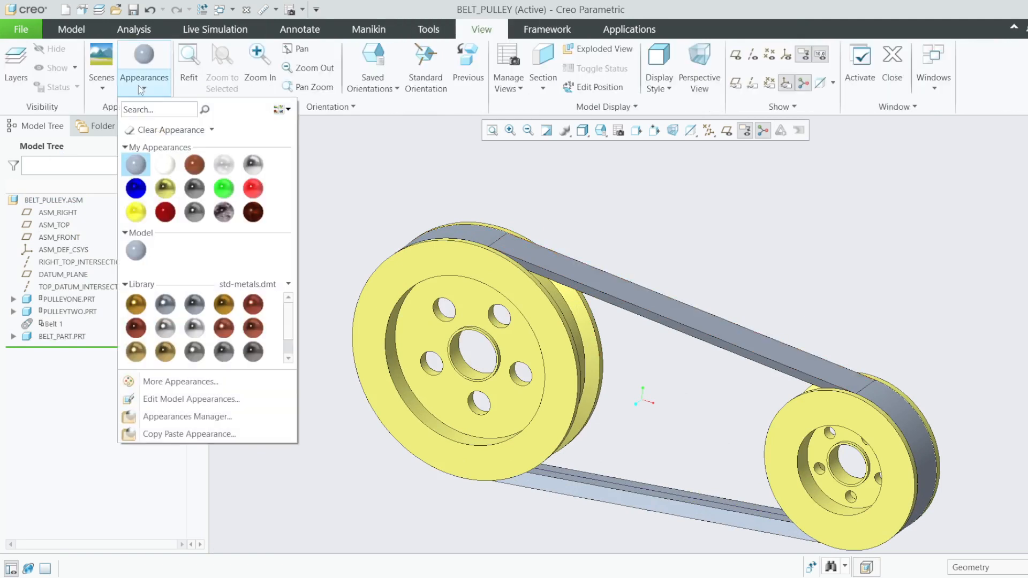
click(196, 214)
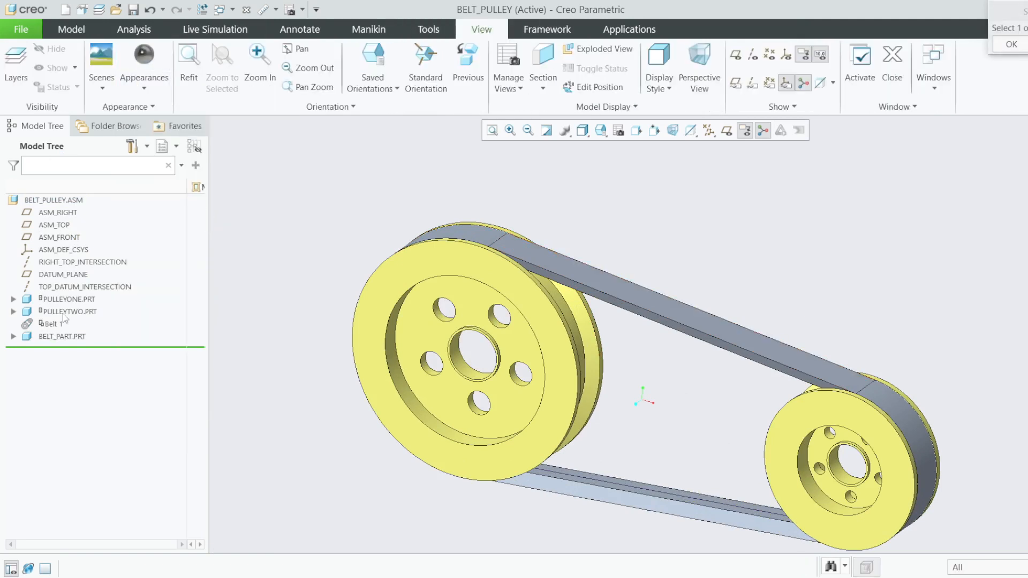
click(61, 336)
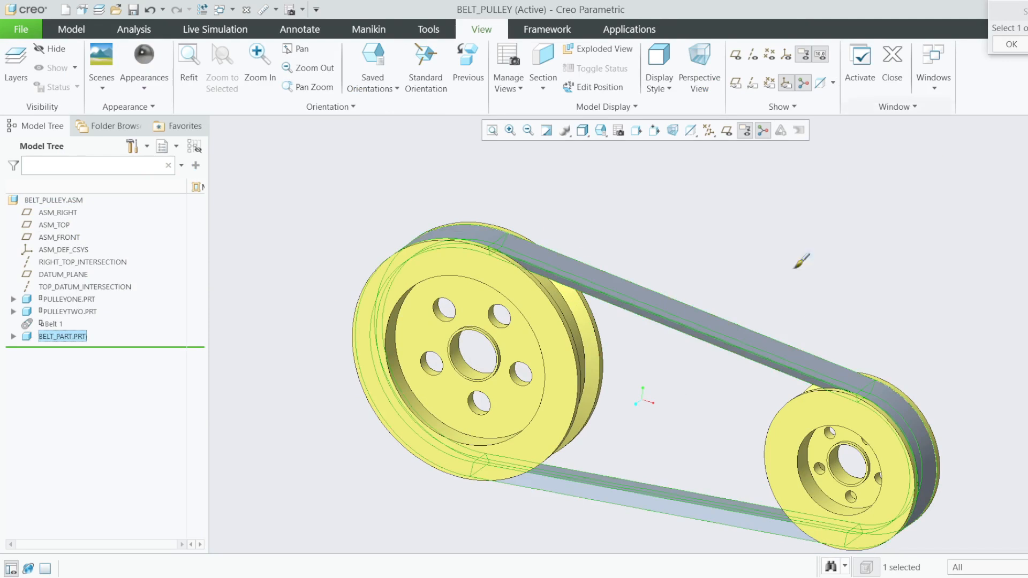
click(1014, 44)
scroll(577, 258, up, 2)
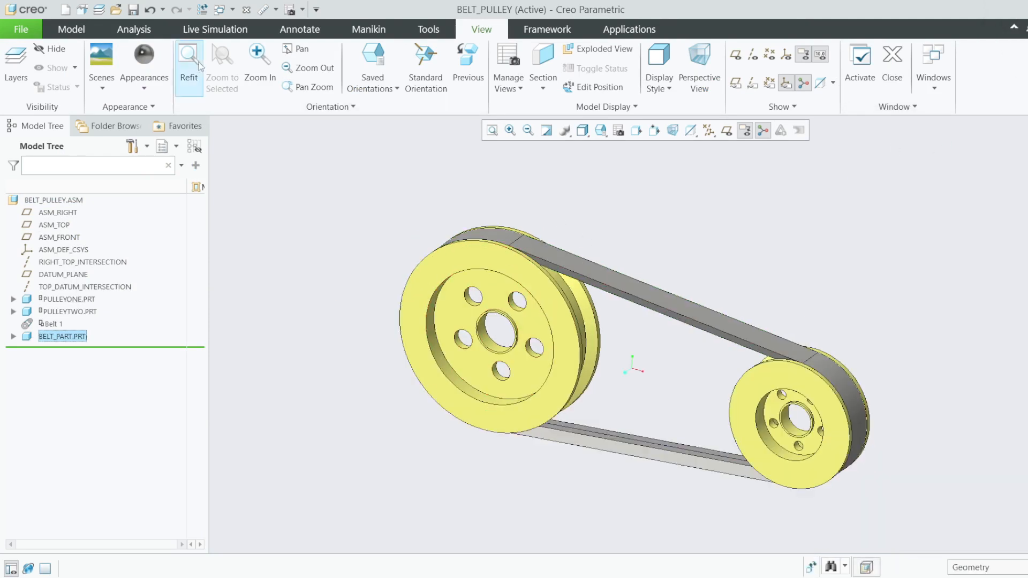
Step: Rotate the large pulley with Drag Components to test how the belt-connected pulleys move together
click(71, 29)
click(291, 70)
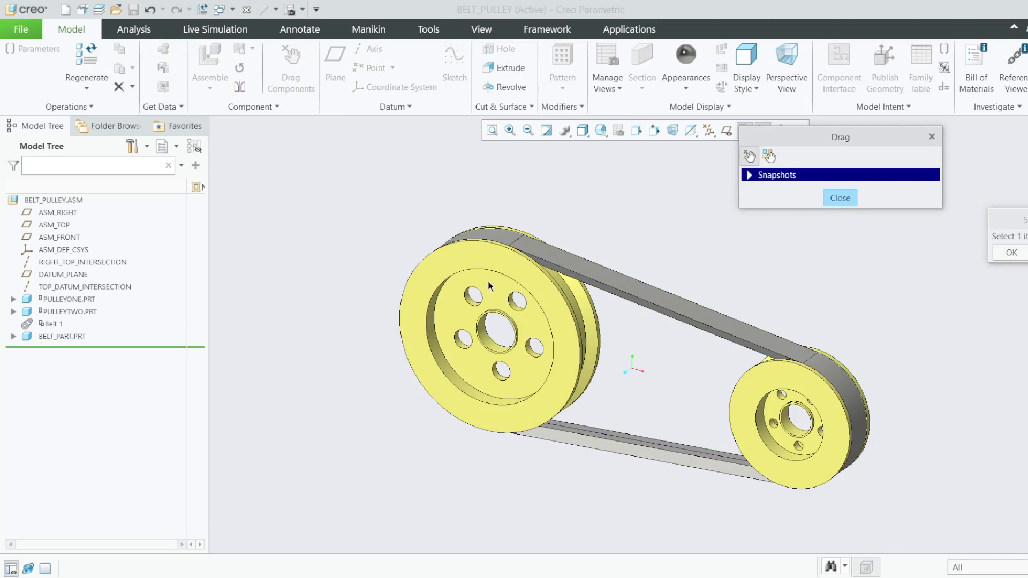
click(478, 262)
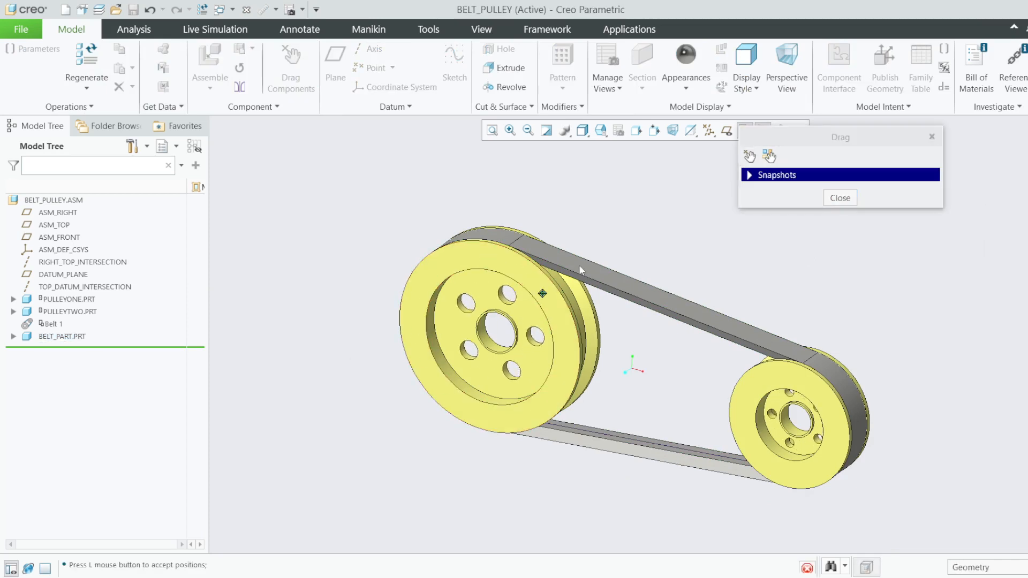
click(852, 196)
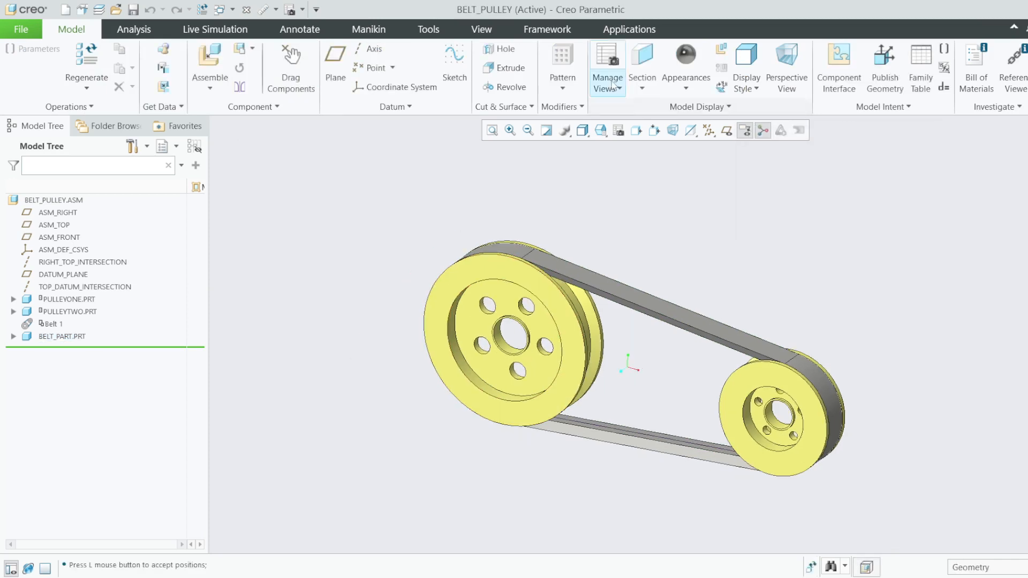
Step: Open the assembly in the Mechanism application and start a servo motor on the small pulley's pin rotation axis
click(629, 29)
click(268, 58)
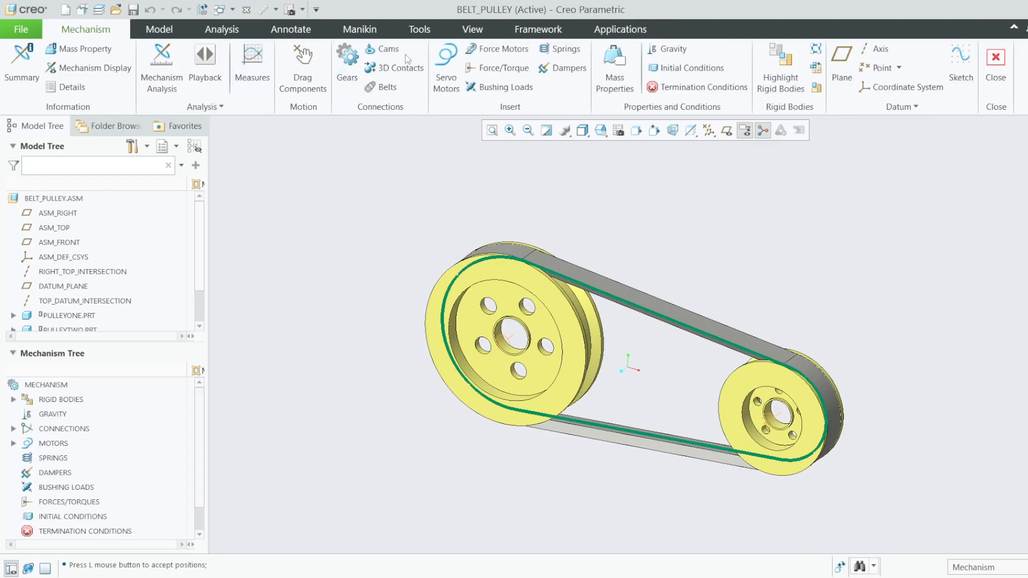
click(446, 69)
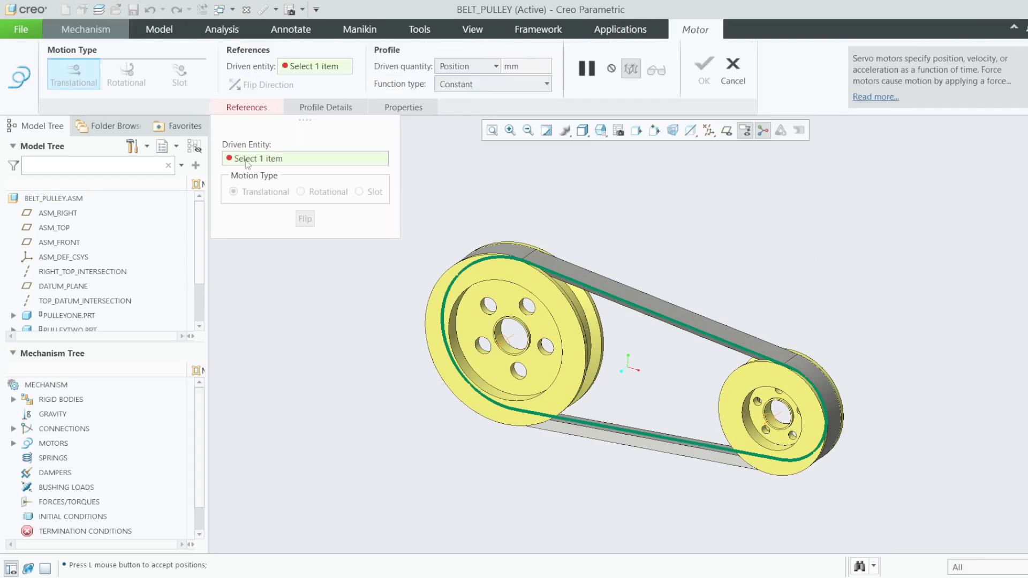
click(777, 417)
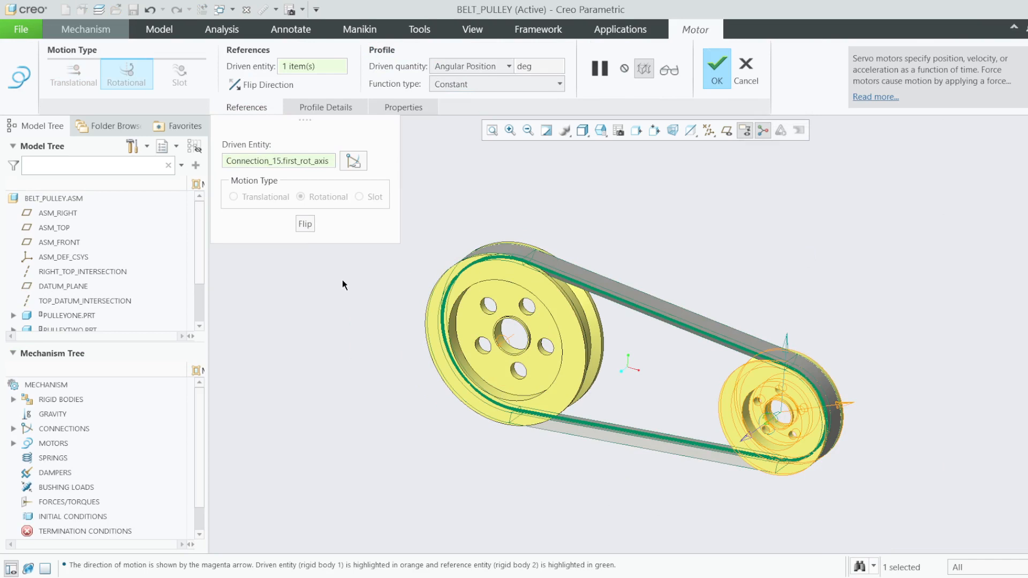
Step: Set the motor profile to Angular Velocity with a Constant function of 40 deg/sec and create the motor
click(325, 108)
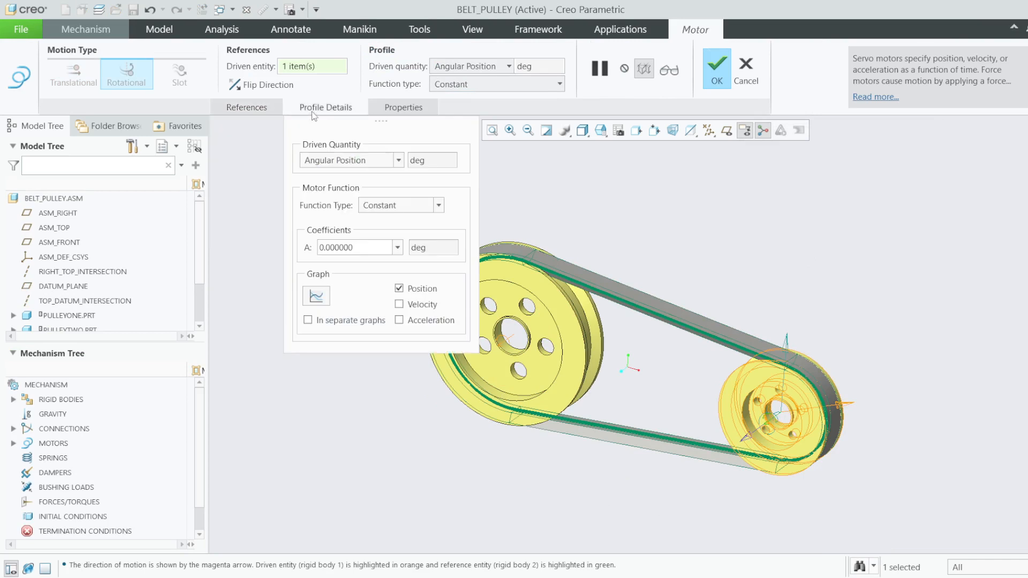
click(375, 160)
click(375, 186)
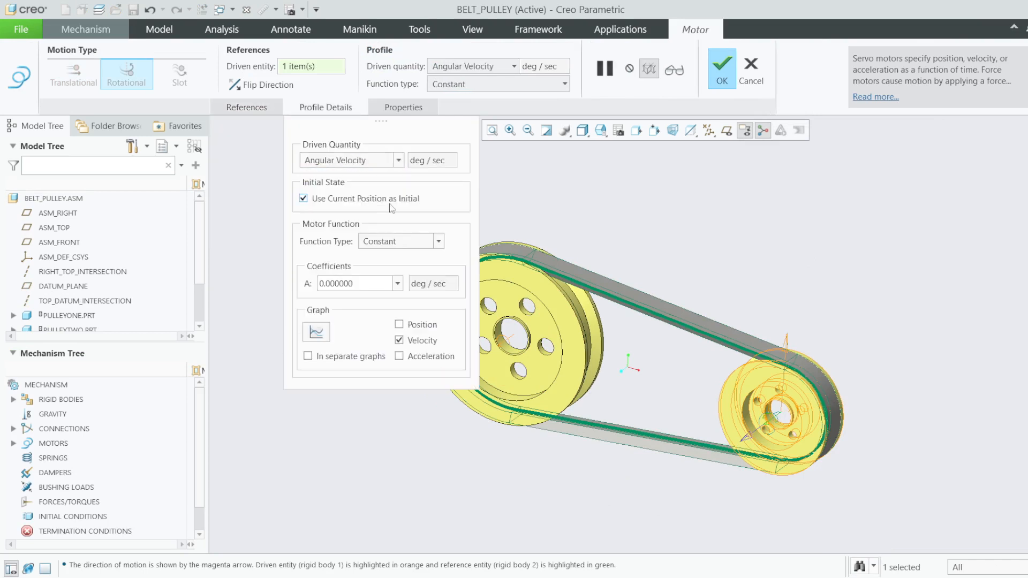
click(390, 246)
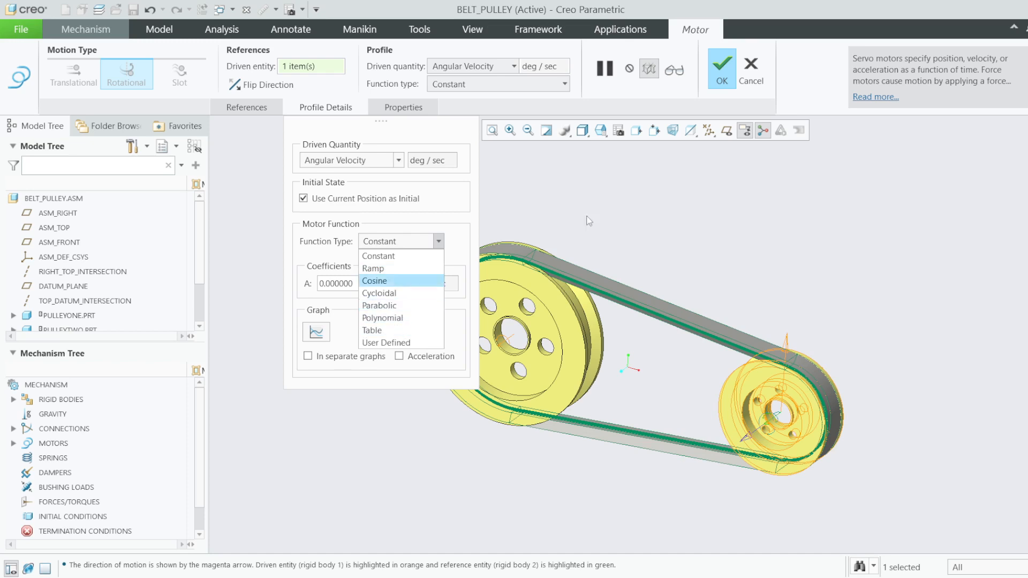
click(377, 256)
click(378, 283)
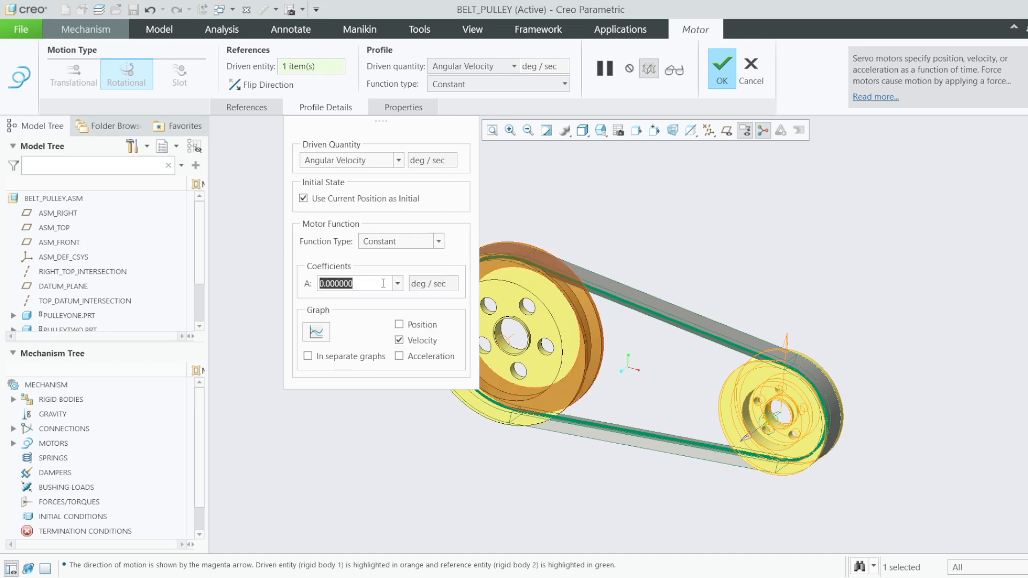
text(4)
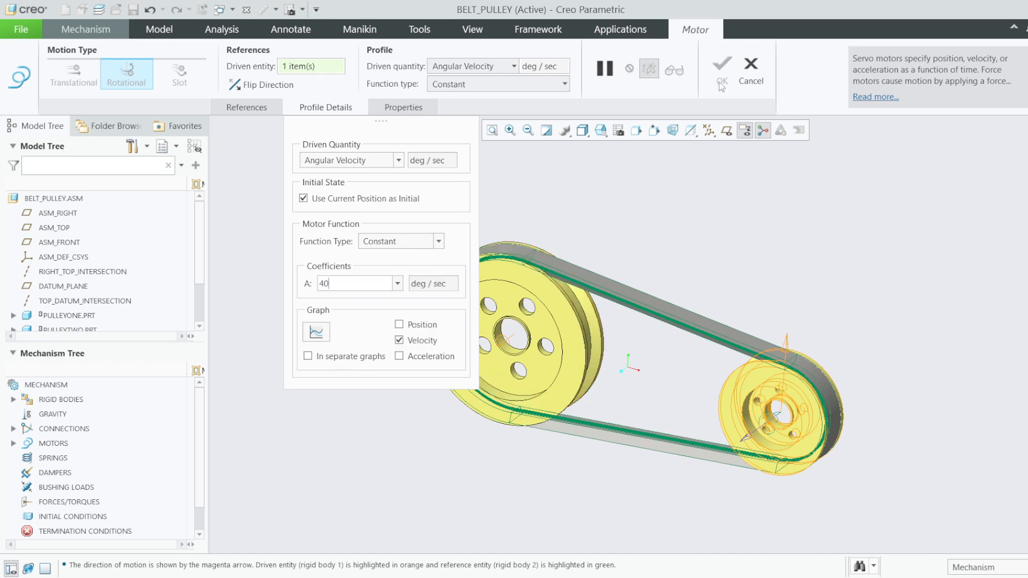
click(722, 69)
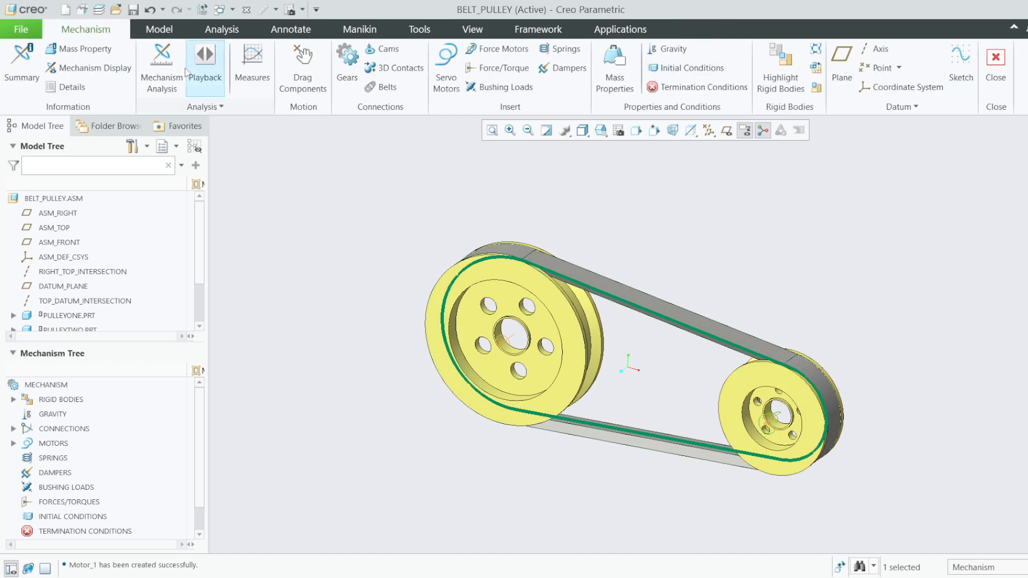
Step: Delete the existing analyses AnalysisDefinition1 (Kinematics) and AnalysisDefinition2 (Position) from the mechanism
scroll(89, 492, down, 1)
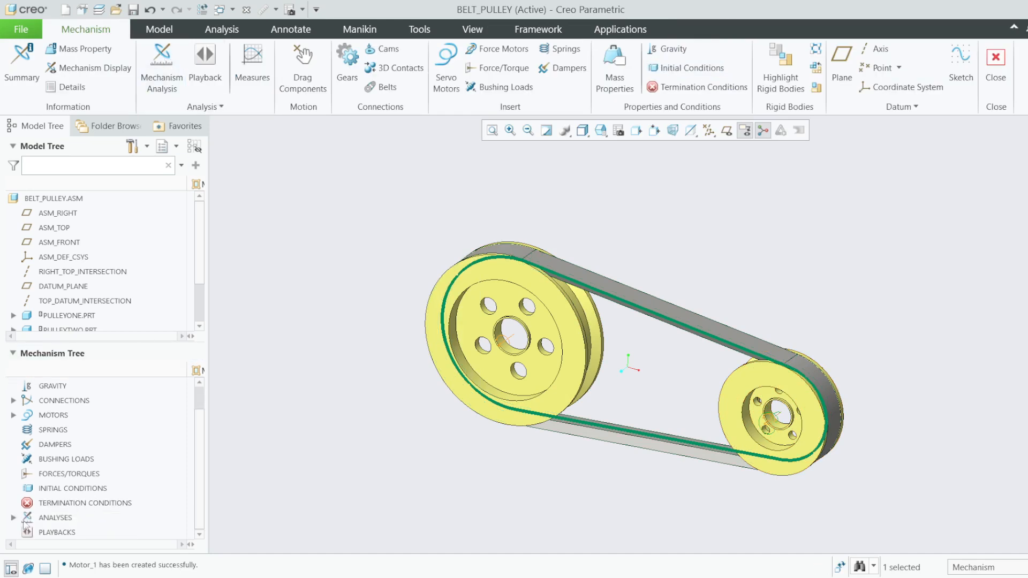
click(13, 517)
click(88, 503)
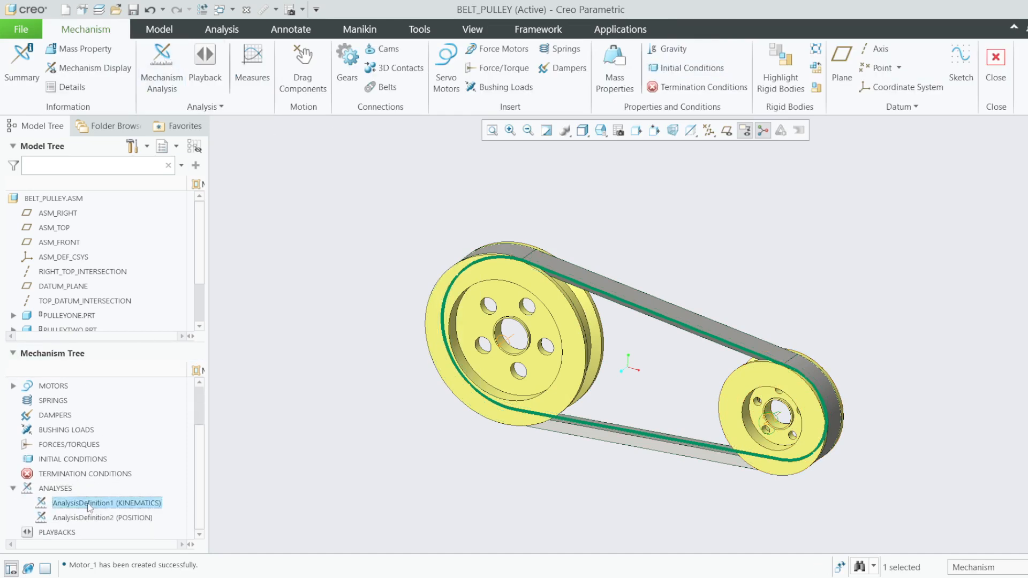
right_click(88, 506)
click(160, 457)
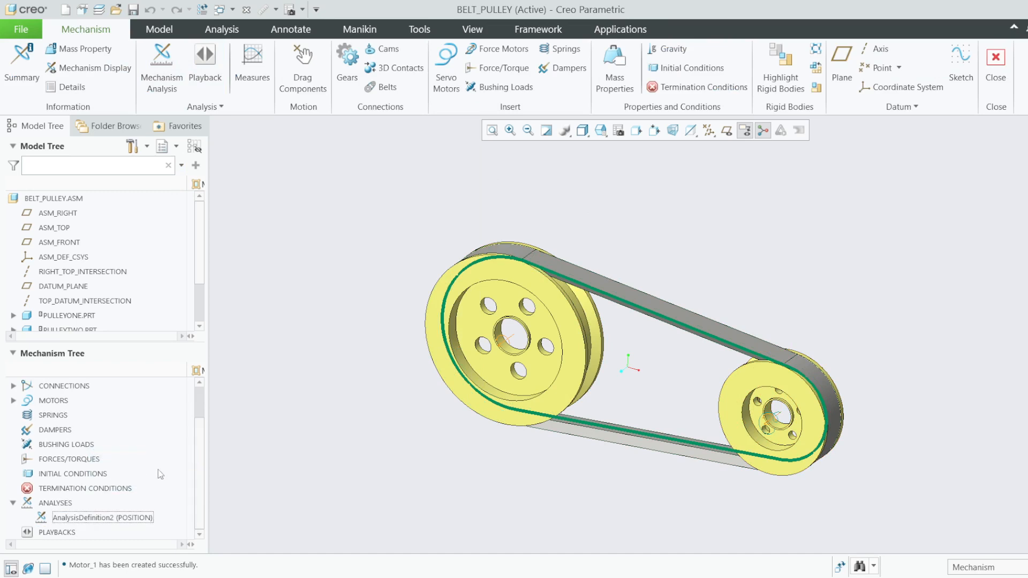
right_click(110, 519)
click(141, 465)
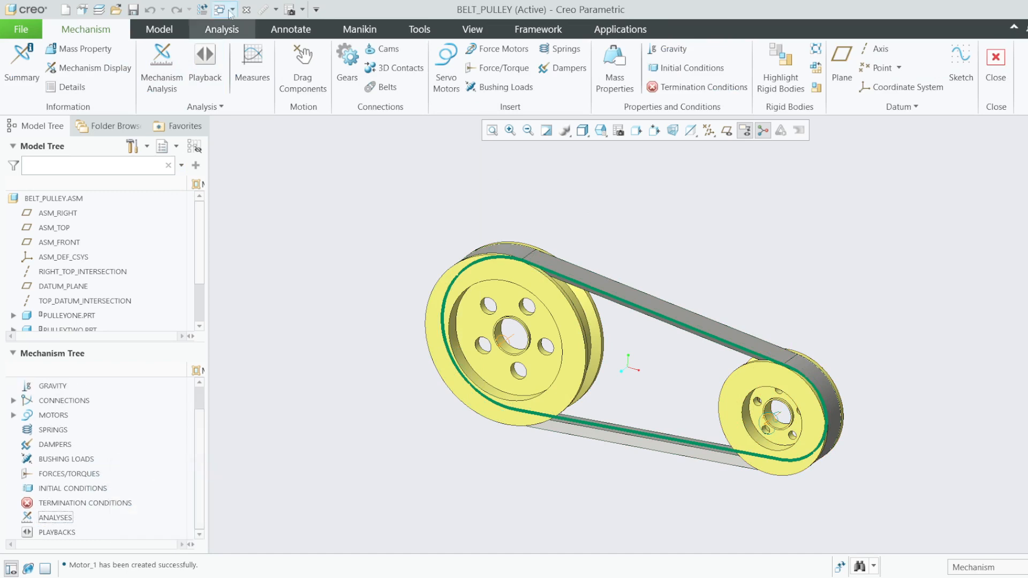
Step: Create a mechanism analysis of type Kinematic, run it and accept the definition
click(161, 70)
drag(770, 88, 385, 77)
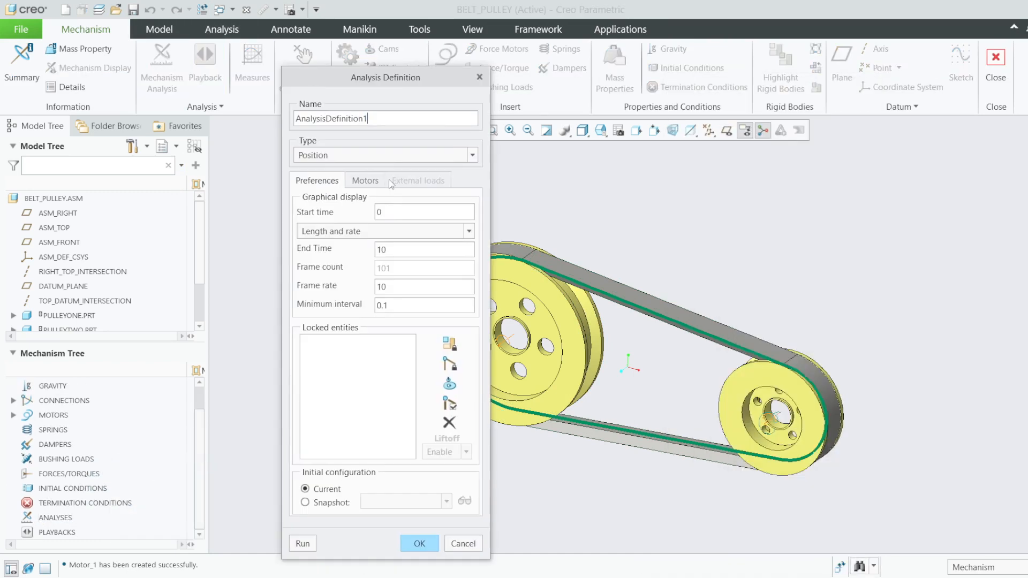
click(375, 156)
click(327, 182)
click(303, 543)
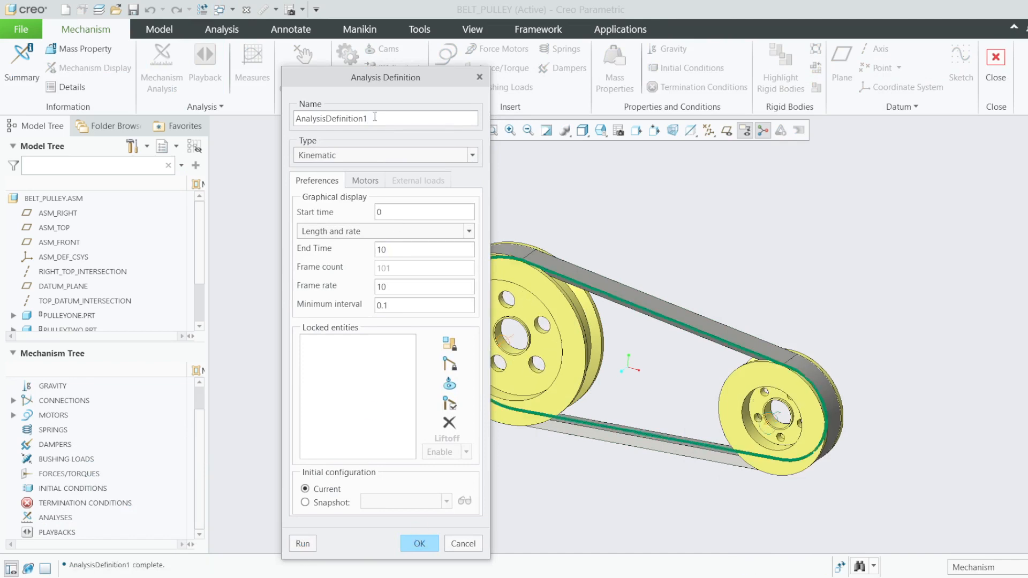
click(417, 543)
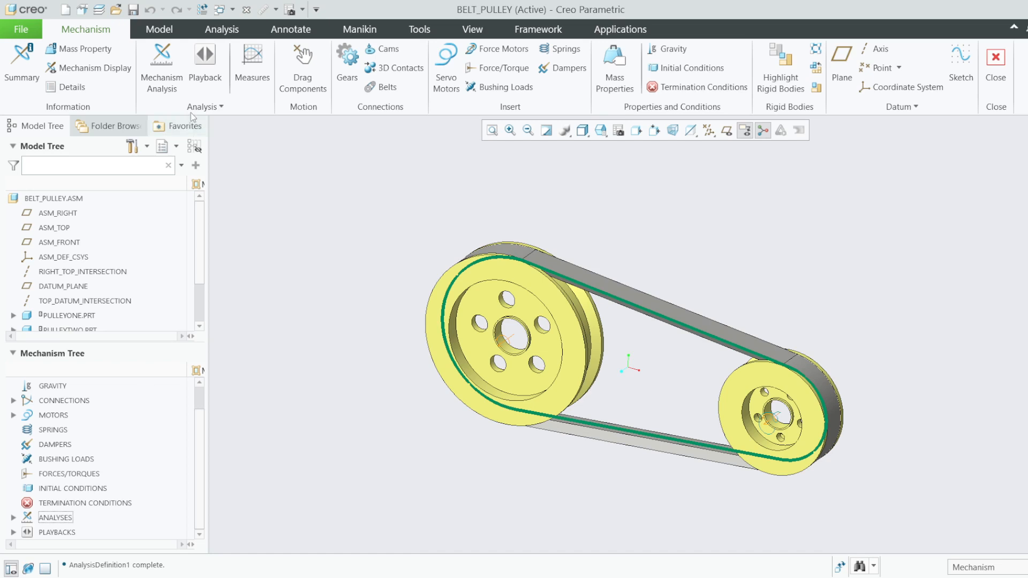
Step: Play back the AnalysisDefinition1 result as an animation at maximum speed and watch the pulleys turn
click(204, 68)
drag(416, 184, 264, 159)
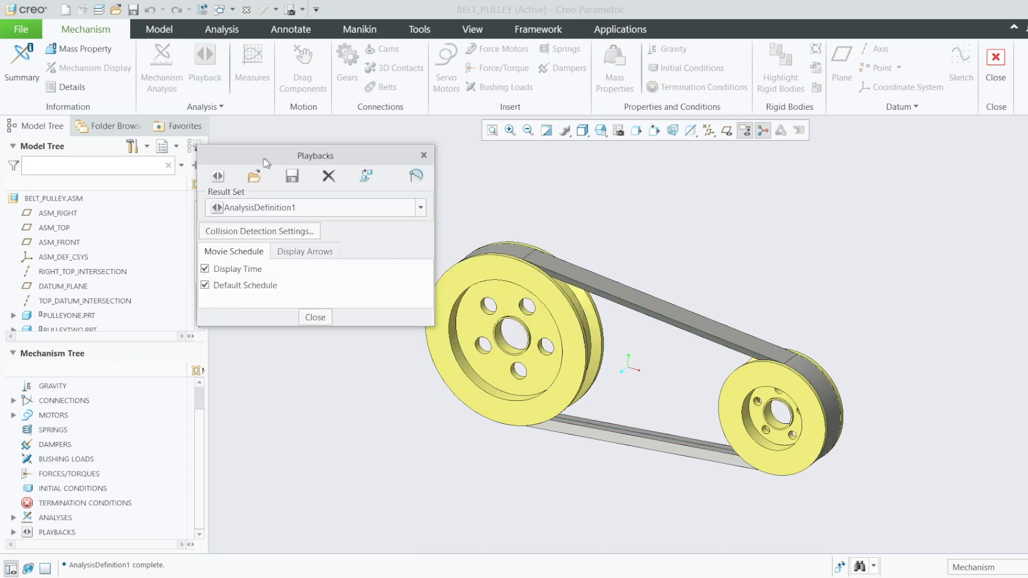
click(215, 175)
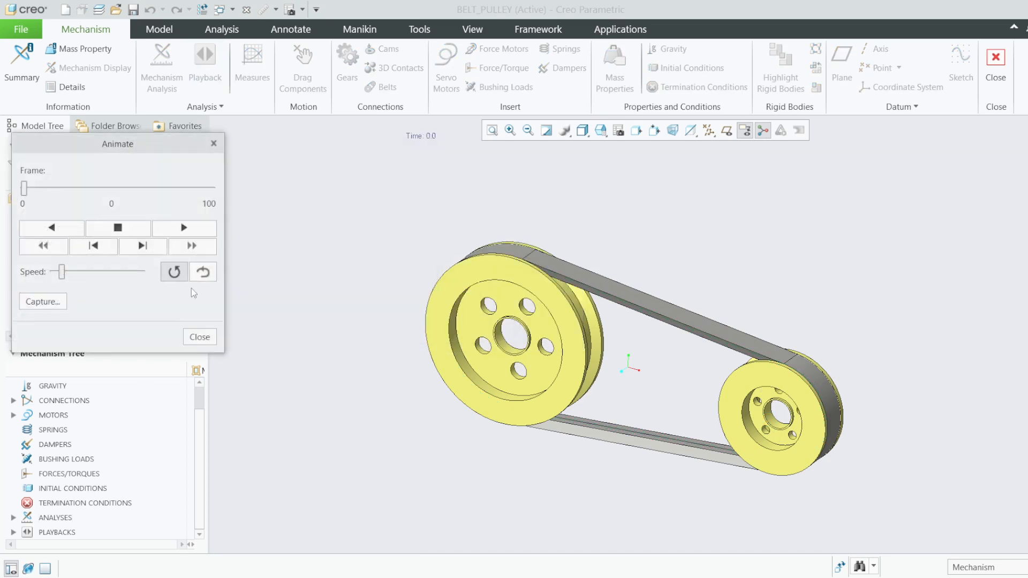
click(181, 228)
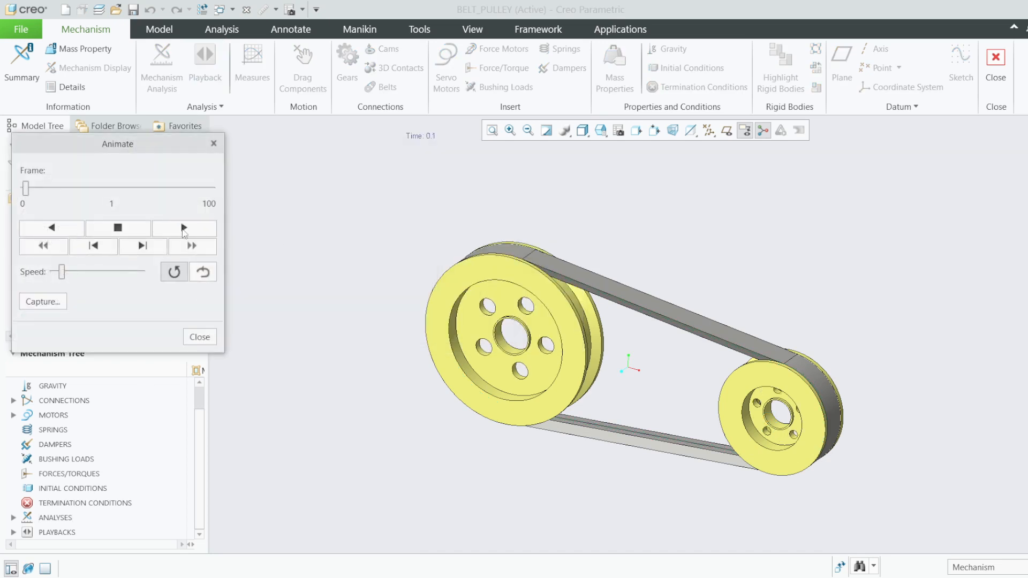
drag(63, 276, 141, 271)
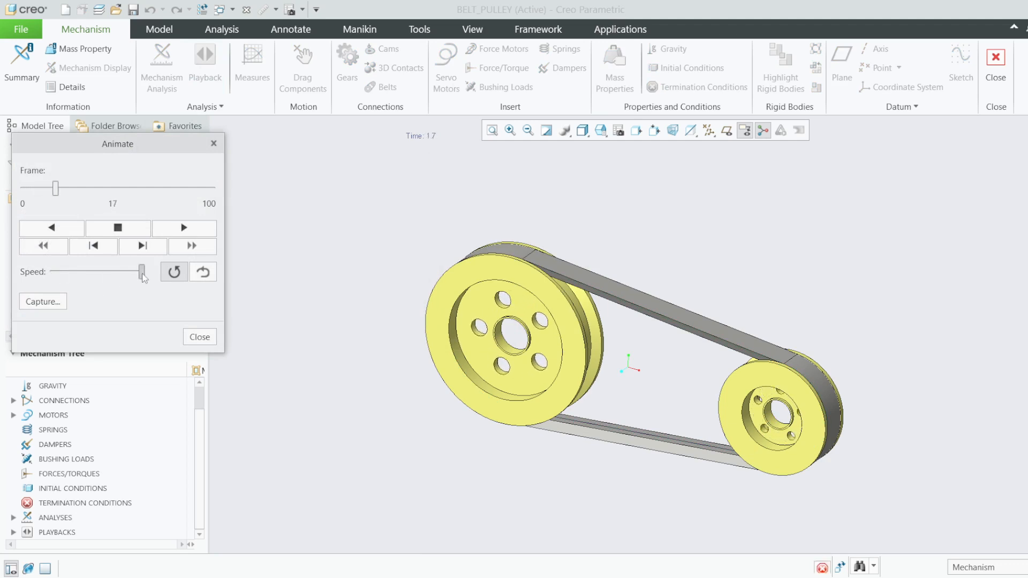
scroll(814, 470, down, 3)
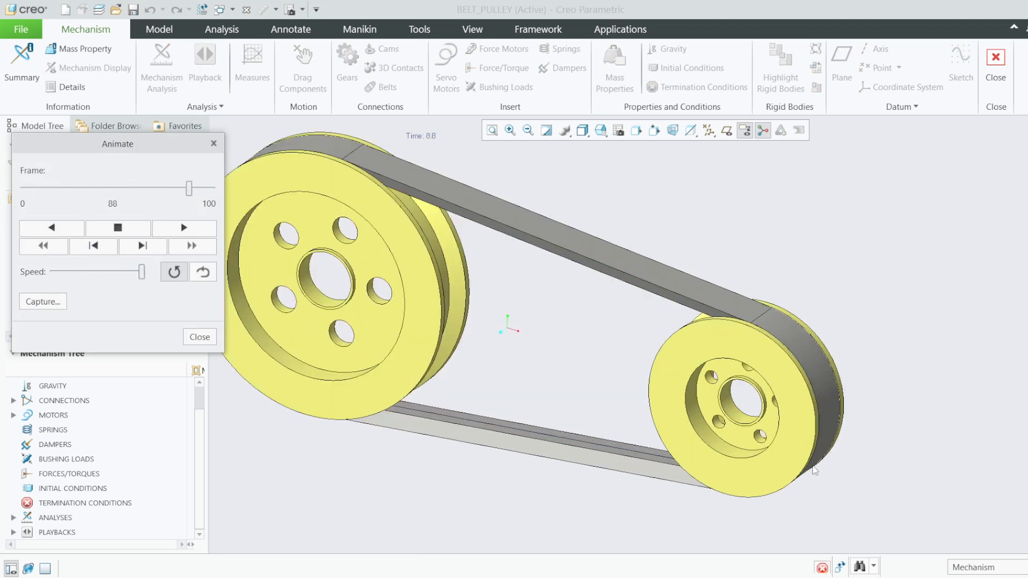